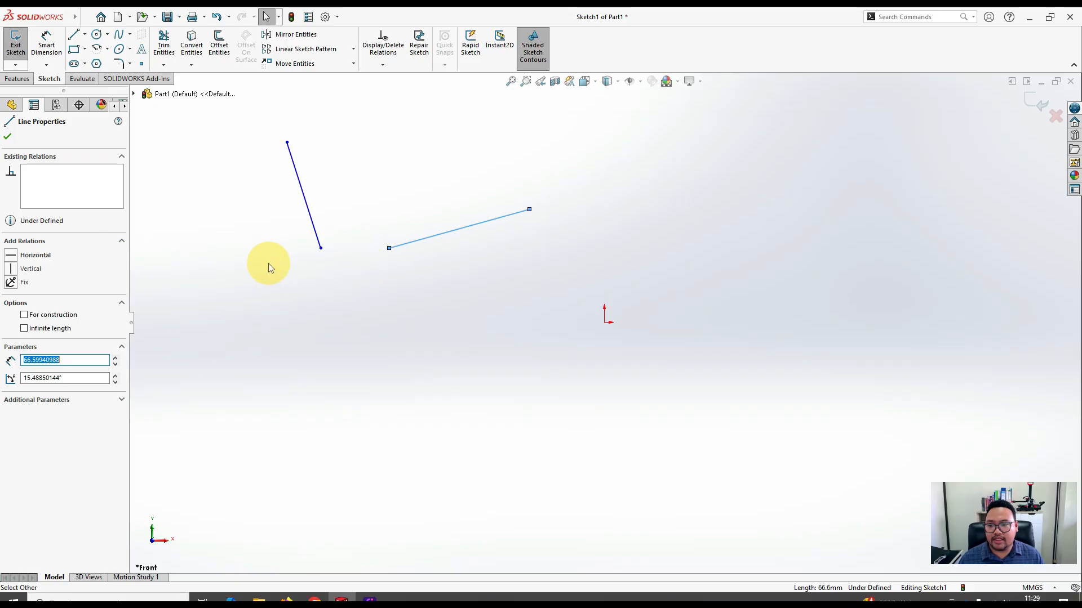
Add a horizontal relation to the gently sloped line and a vertical relation to the steep line.
left_click(11, 259)
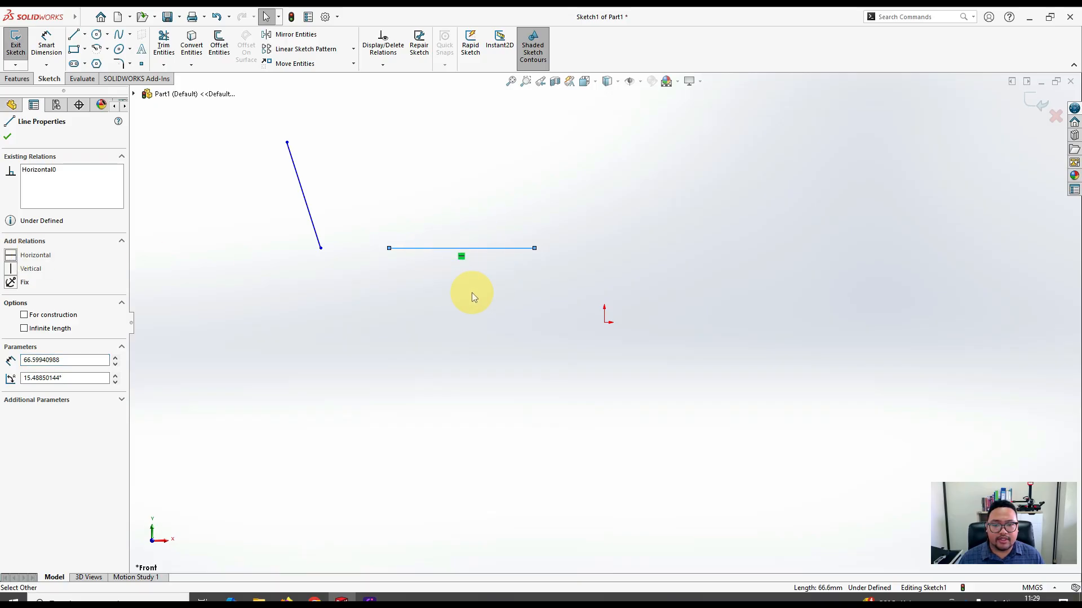
left_click(307, 207)
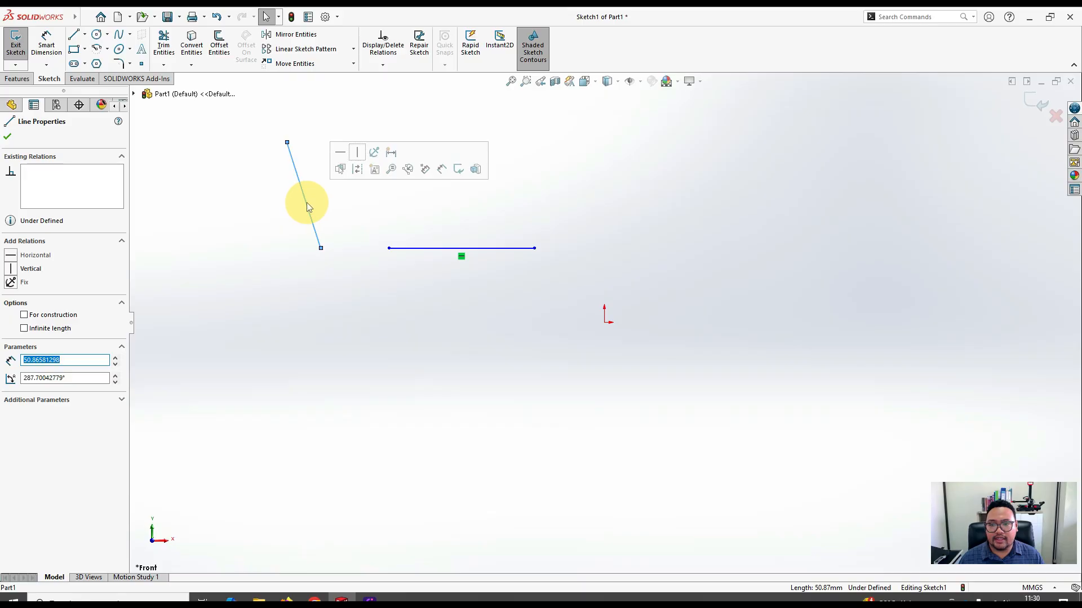
left_click(360, 154)
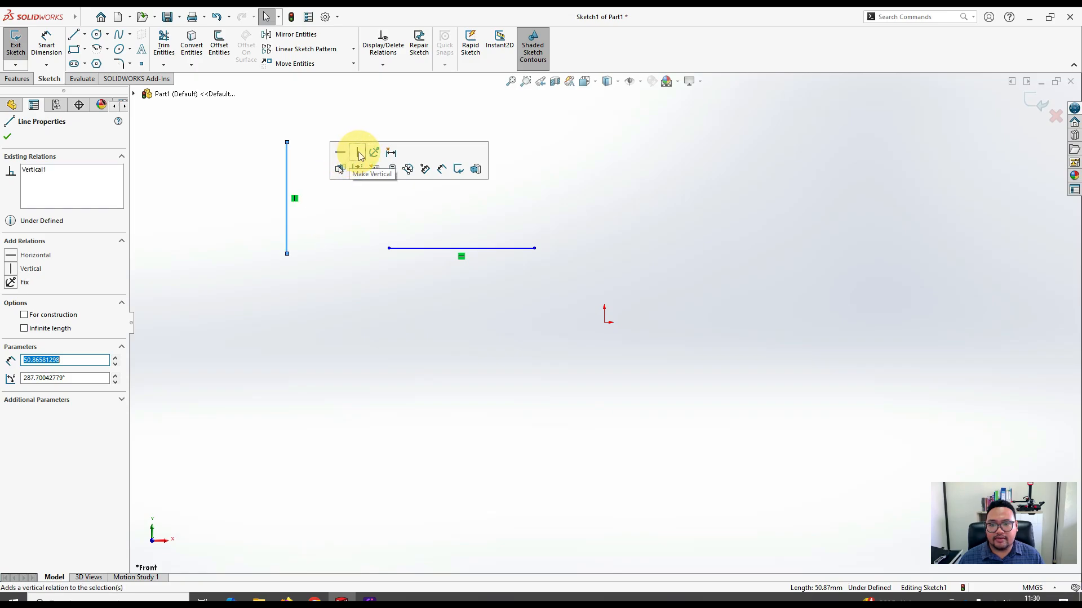
left_click(361, 342)
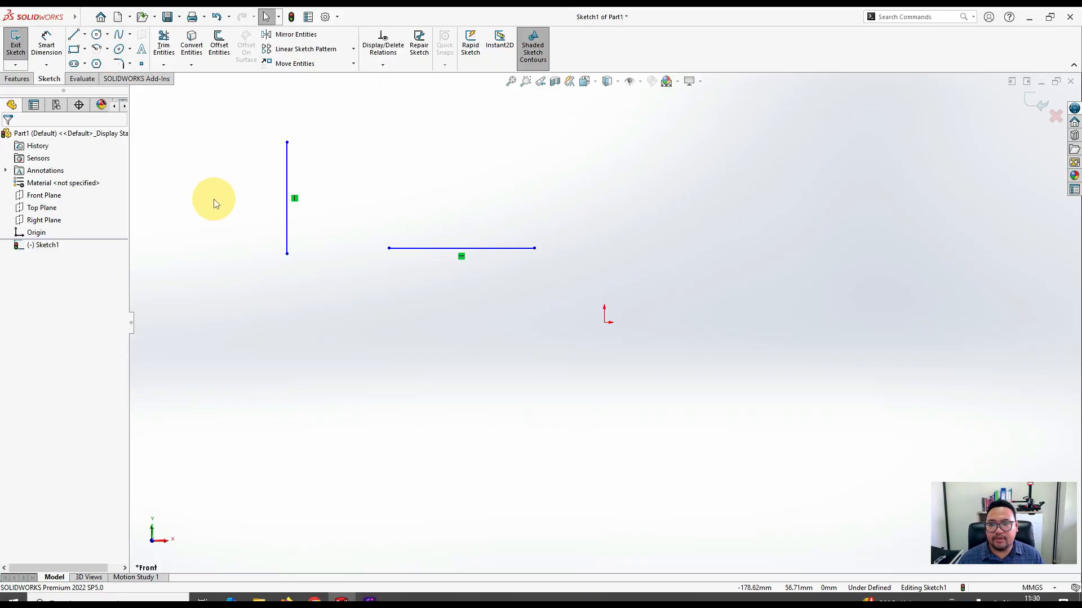
Sketch a separate horizontal line below the two existing lines.
left_click(75, 35)
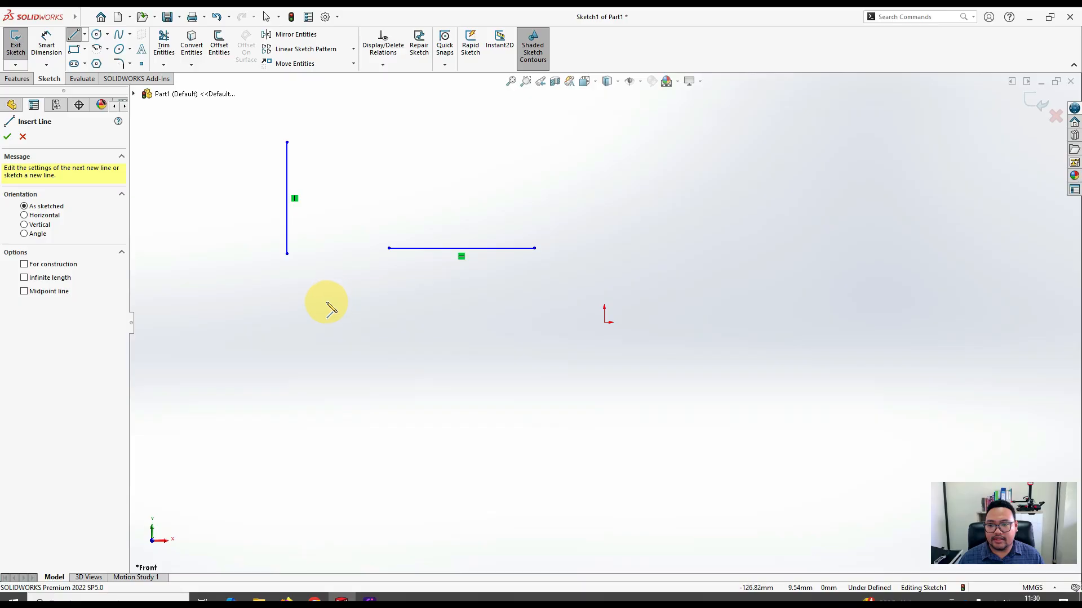
left_click(327, 336)
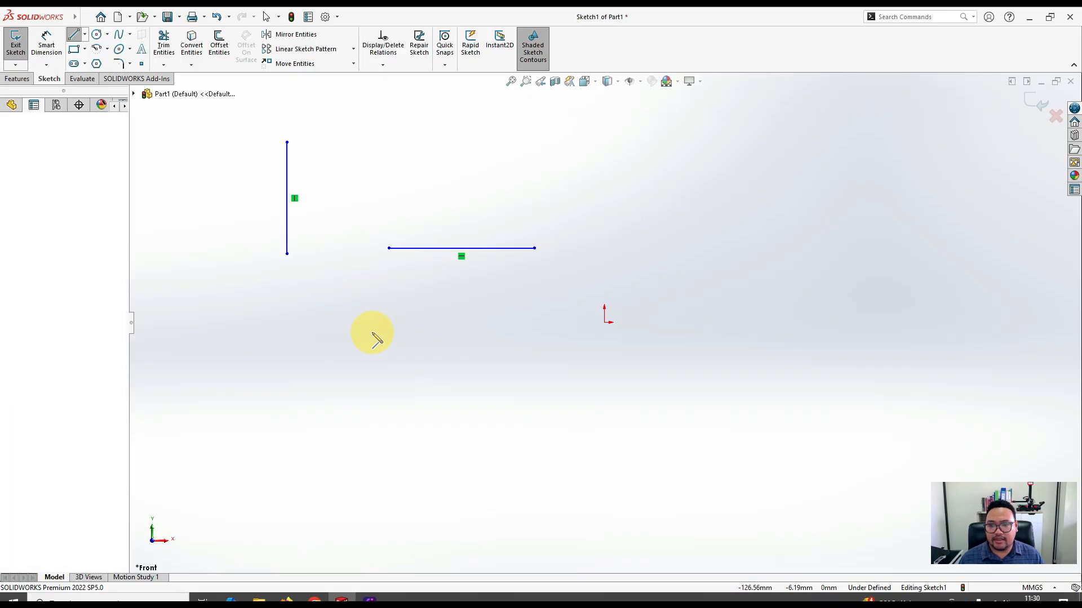
left_click(463, 336)
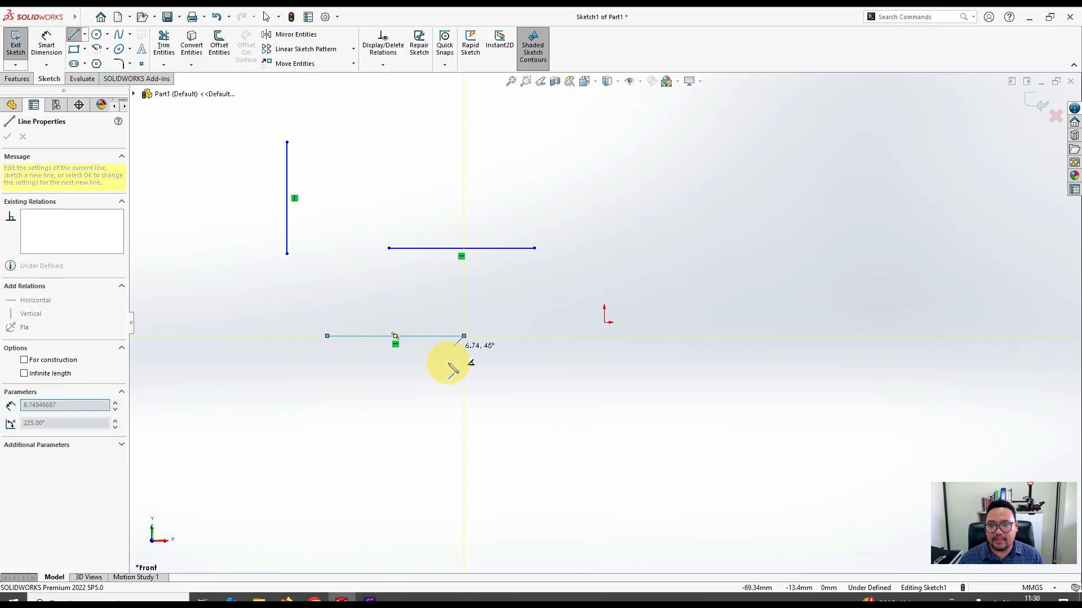
key("Escape")
key("Escape")
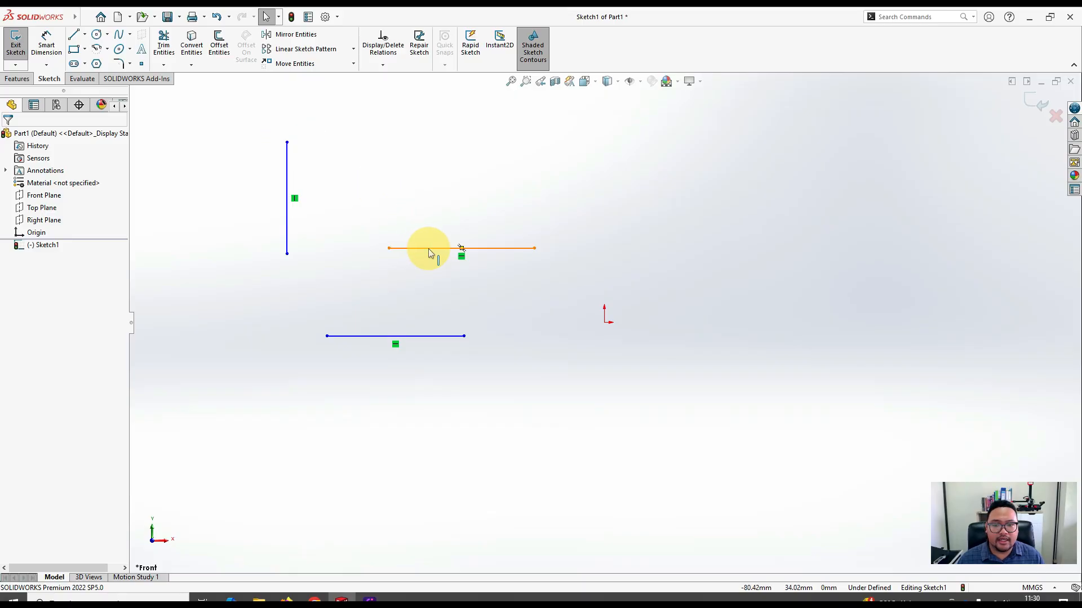
Add a horizontal relation between the upper horizontal line's left endpoint and the vertical line's top endpoint.
key("ctrl")
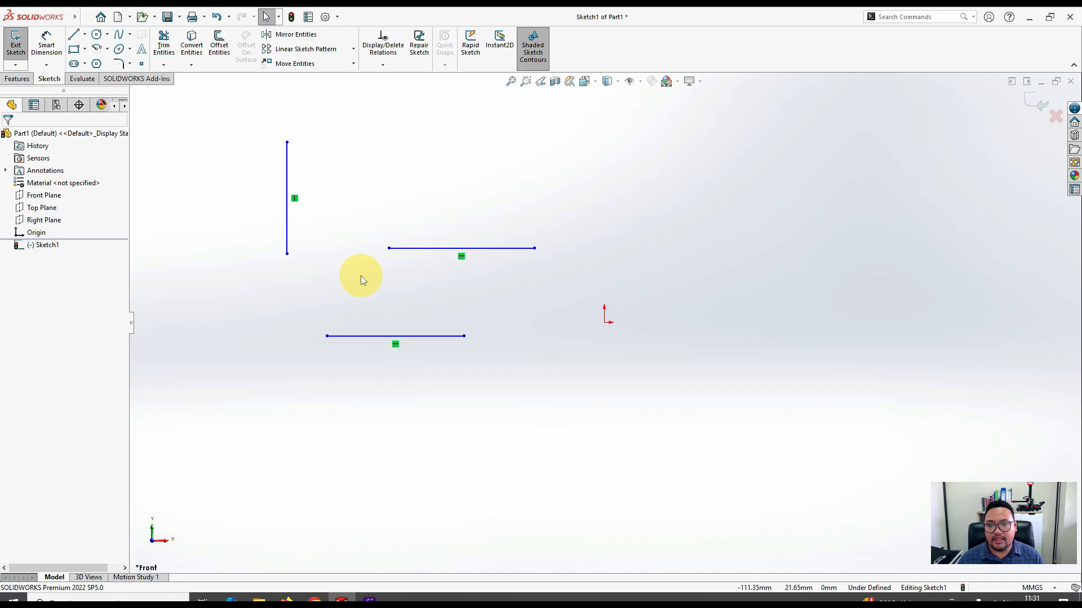
left_click(389, 248)
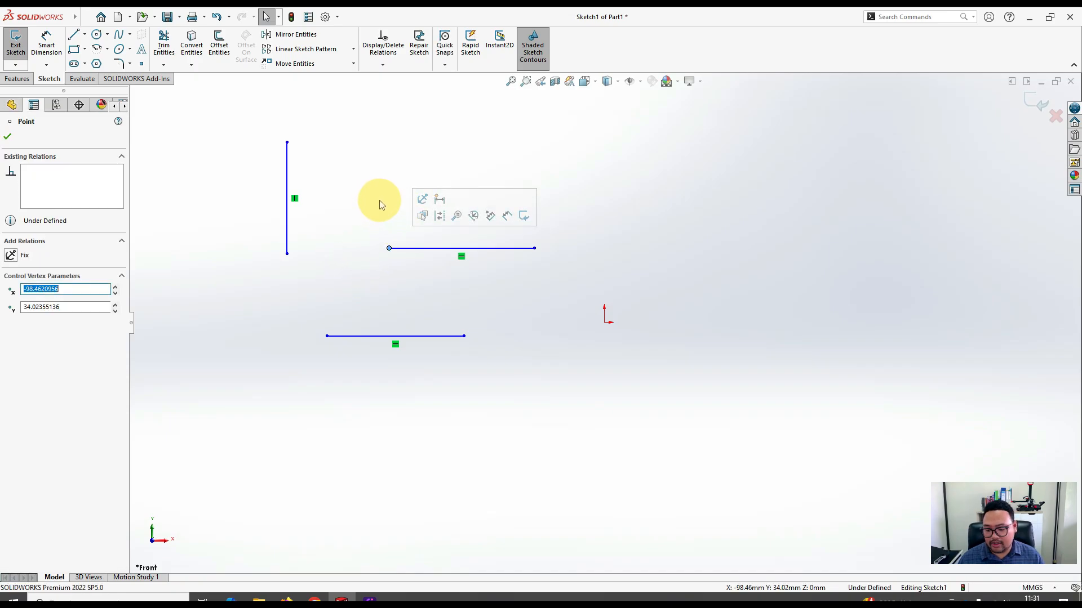
key("ctrl")
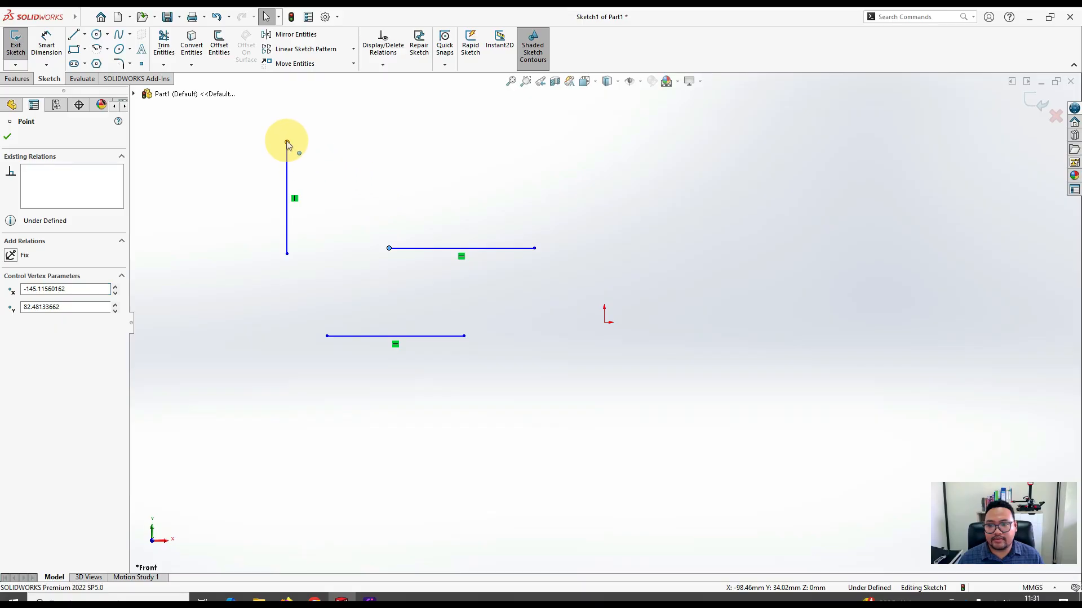
left_click(286, 144, "ctrl")
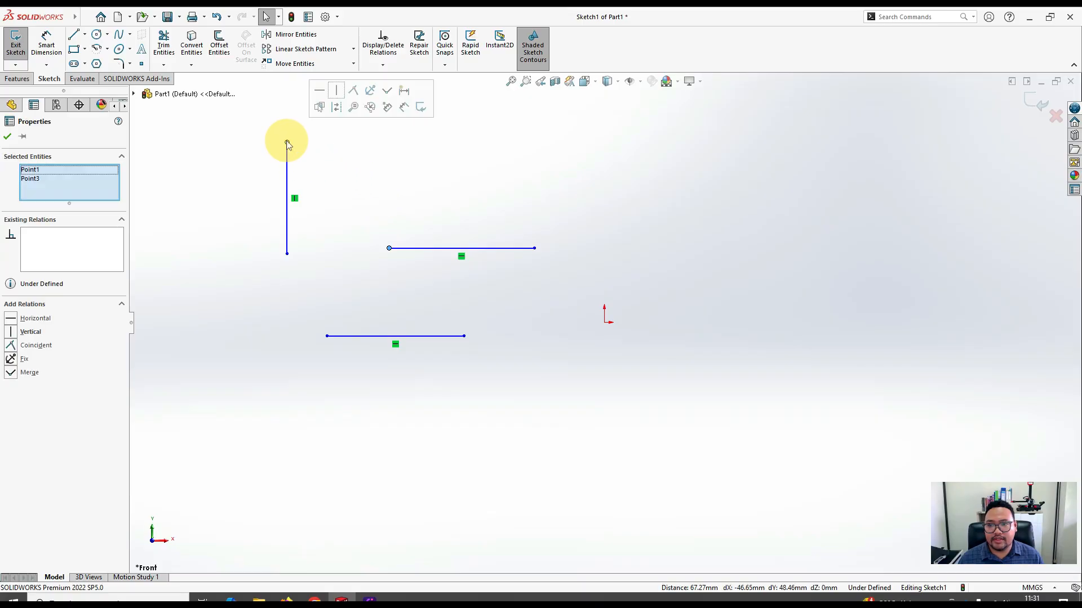
left_click(320, 92)
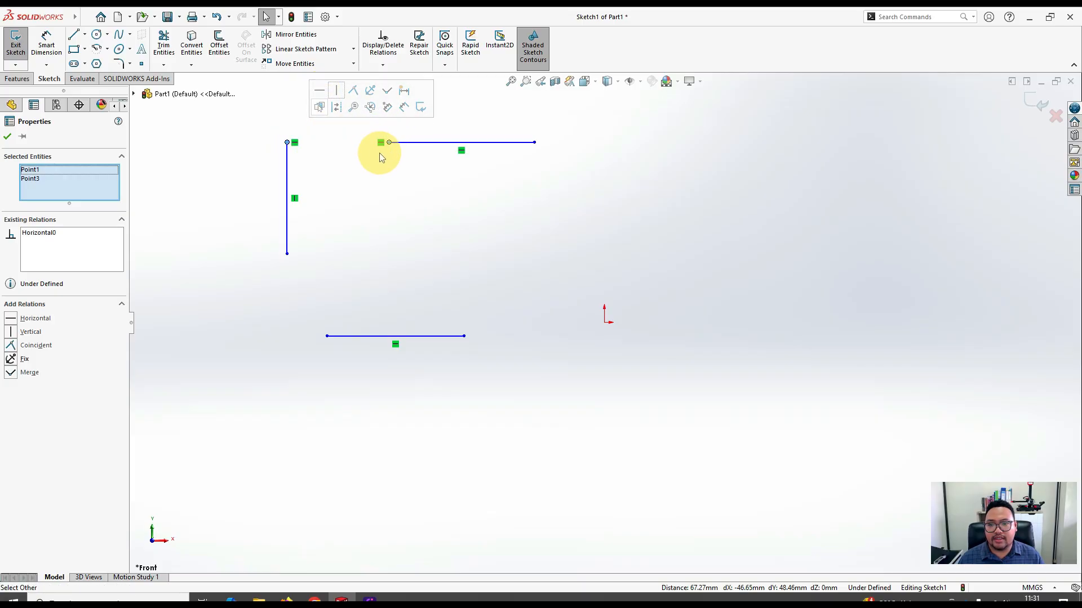
left_click(380, 198)
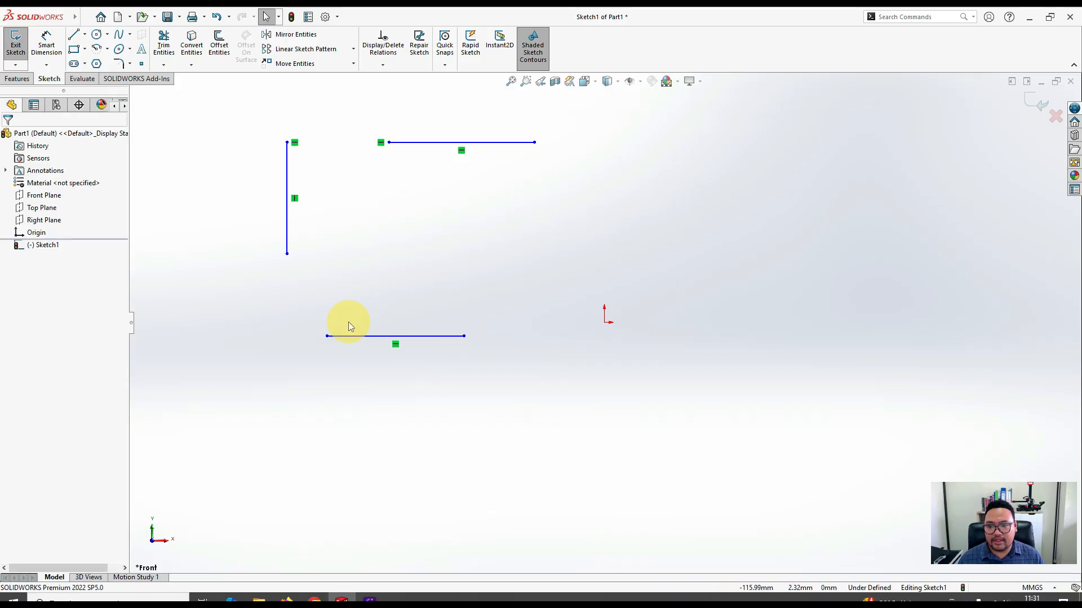
Add a vertical relation between the lower horizontal line's left endpoint and the vertical line's bottom endpoint.
left_click(327, 336)
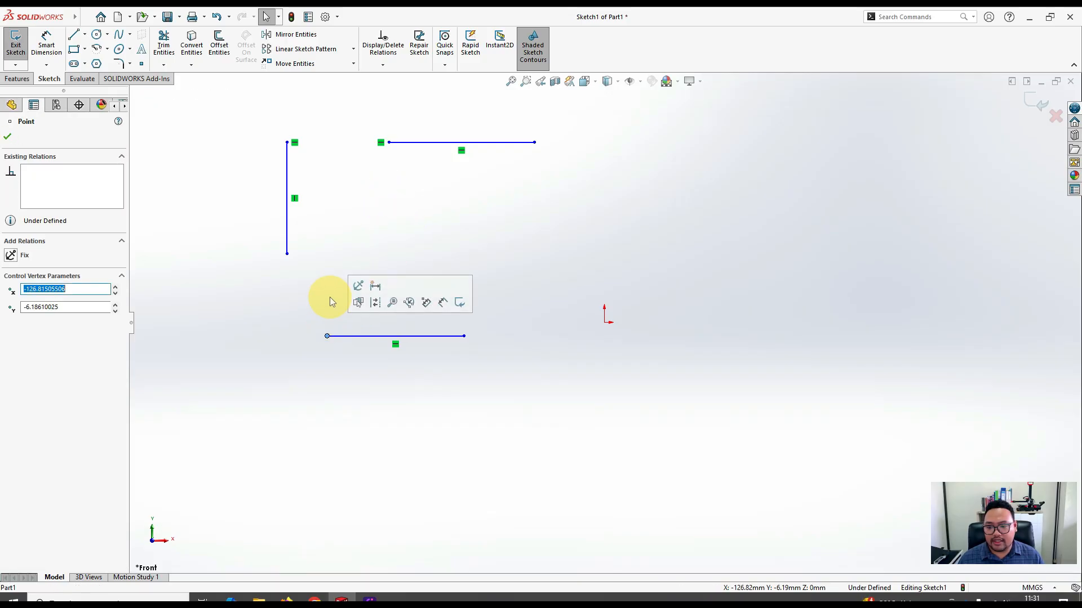
left_click(286, 254, "ctrl")
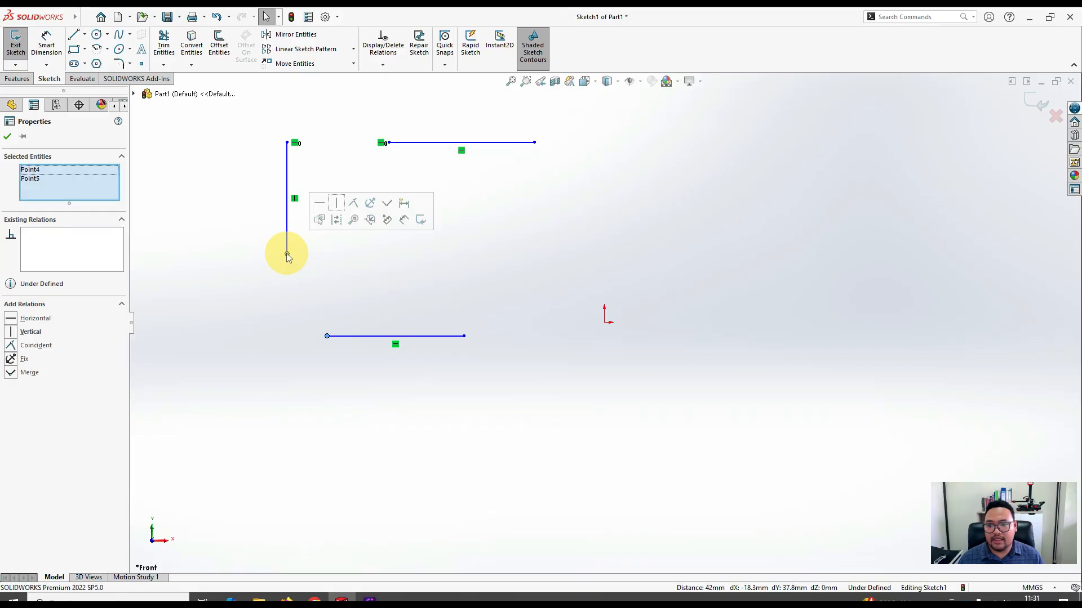
left_click(337, 204)
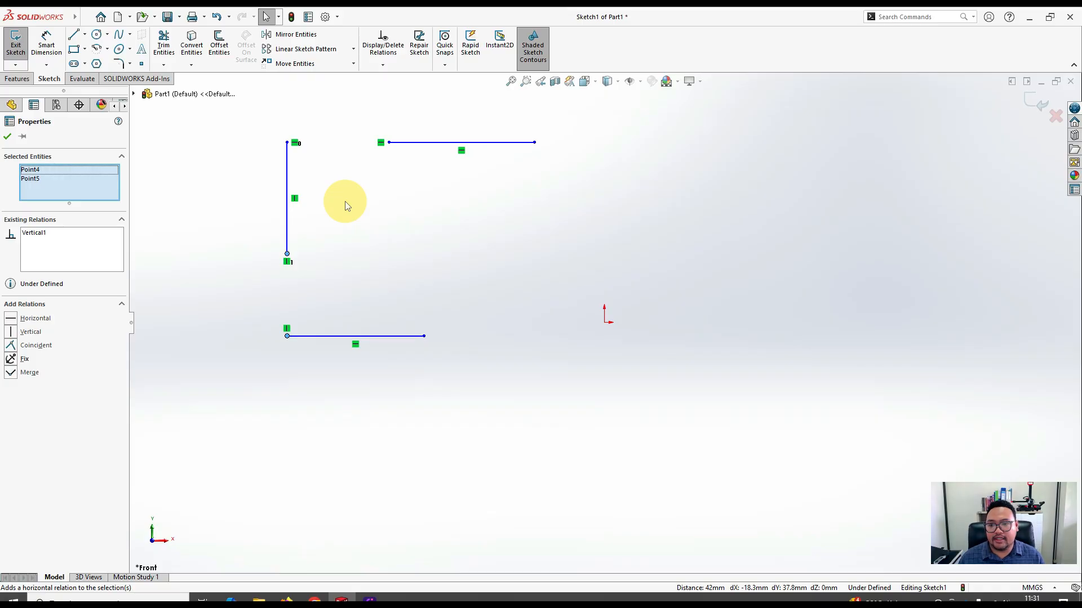
left_click(9, 140)
Sketch a horizontal line about 84 mm long below the origin, lower than the other lines.
key("alt+Tab")
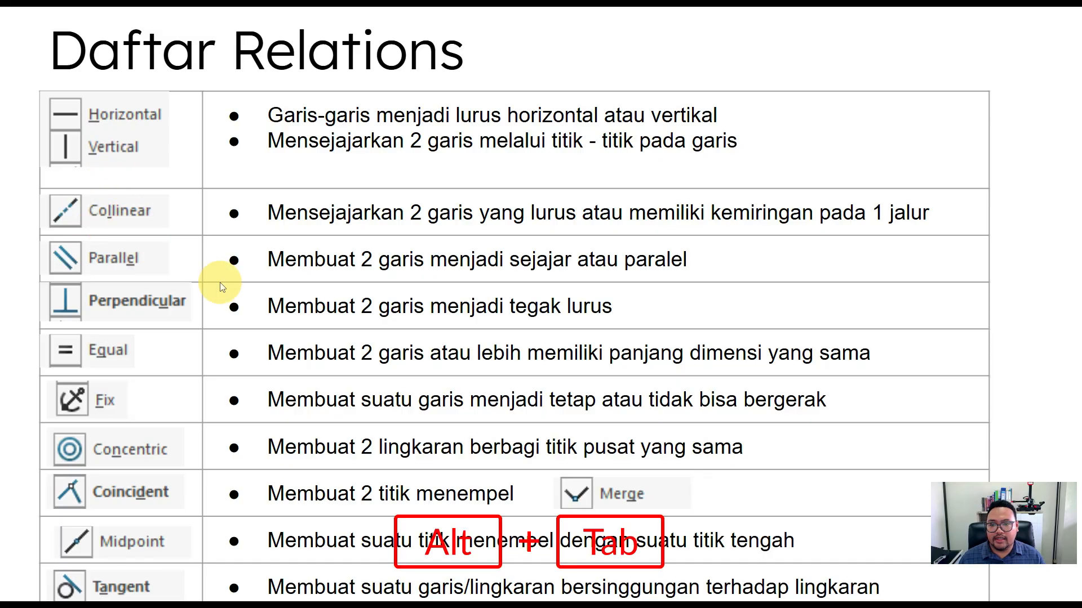
key("alt+Tab")
left_click(73, 34)
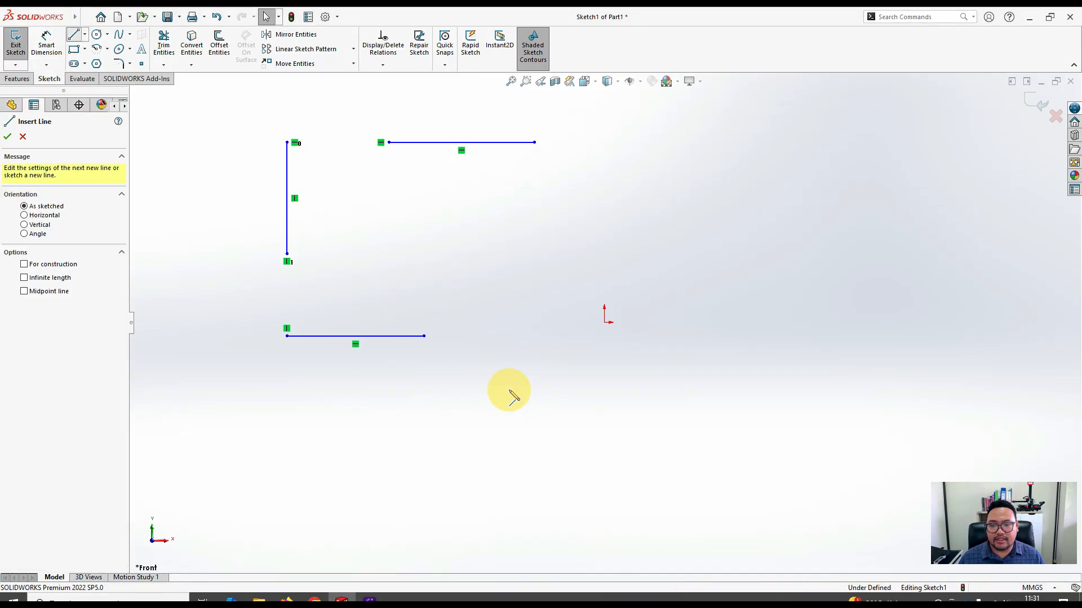
left_click(489, 396)
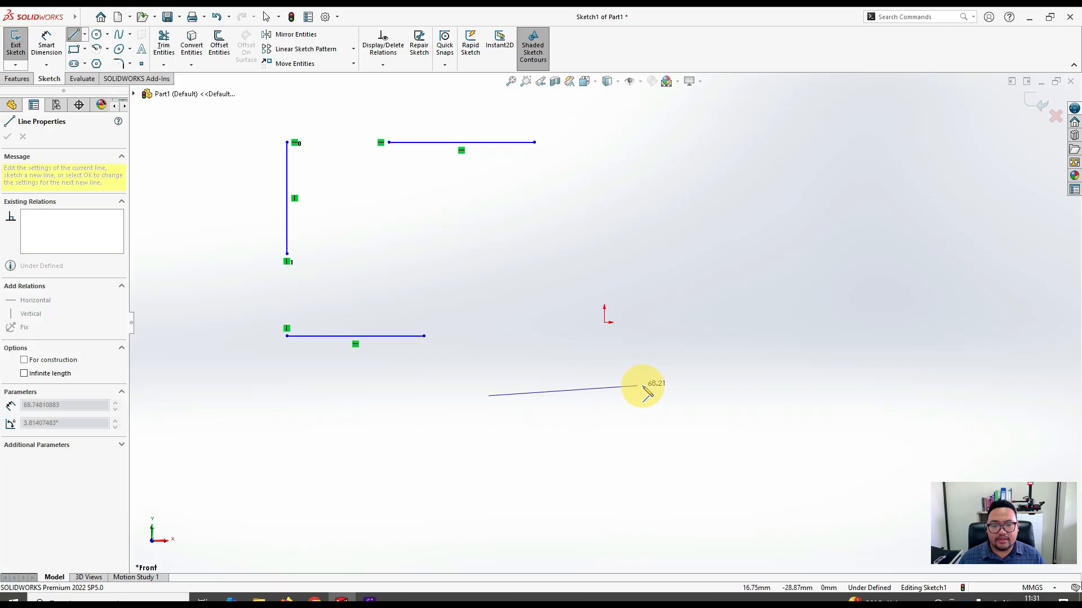
left_click(671, 396)
key("Escape")
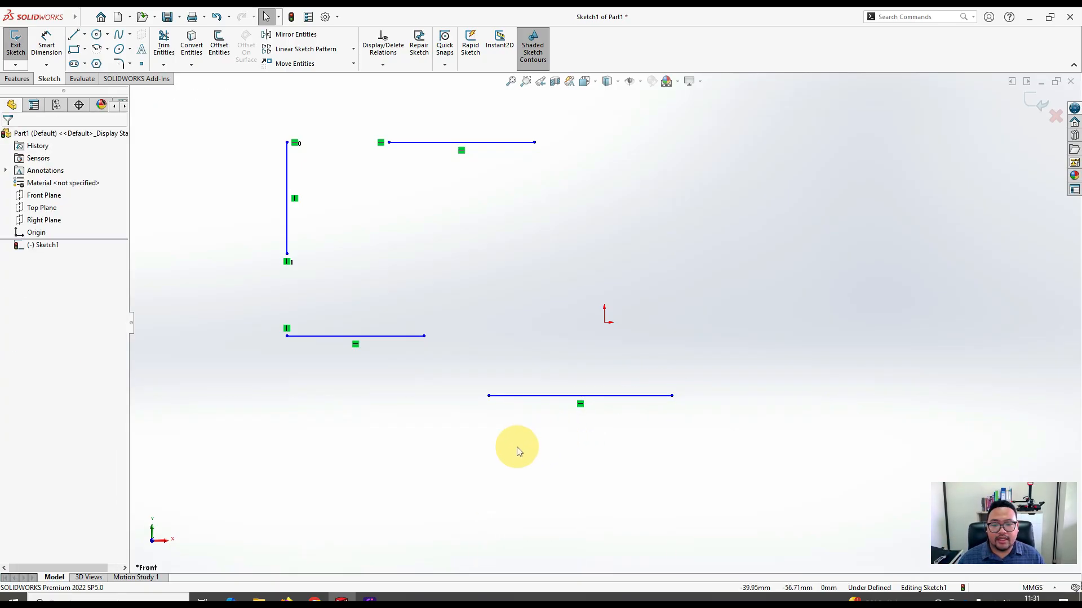
Add a collinear relation between the horizontal line below the origin and the lower-left horizontal line.
left_click(537, 399)
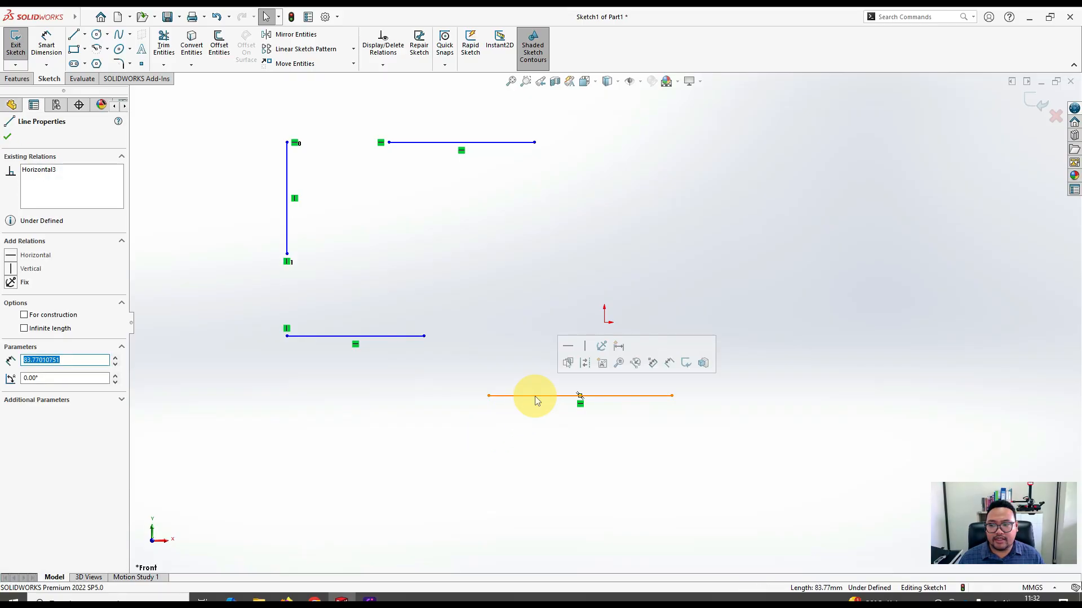
left_click(394, 336, "ctrl")
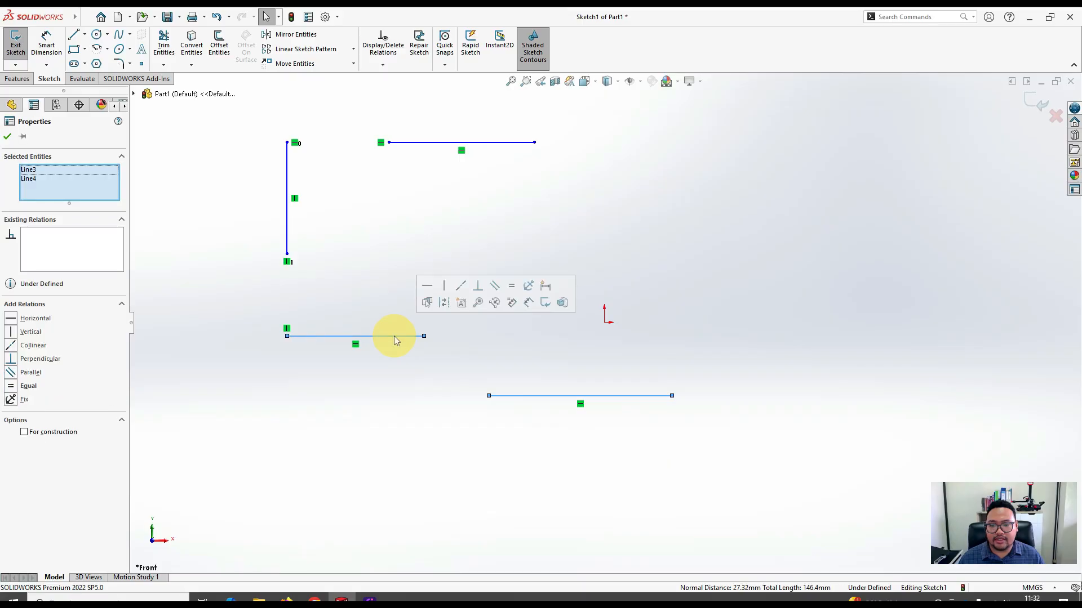
left_click(462, 289)
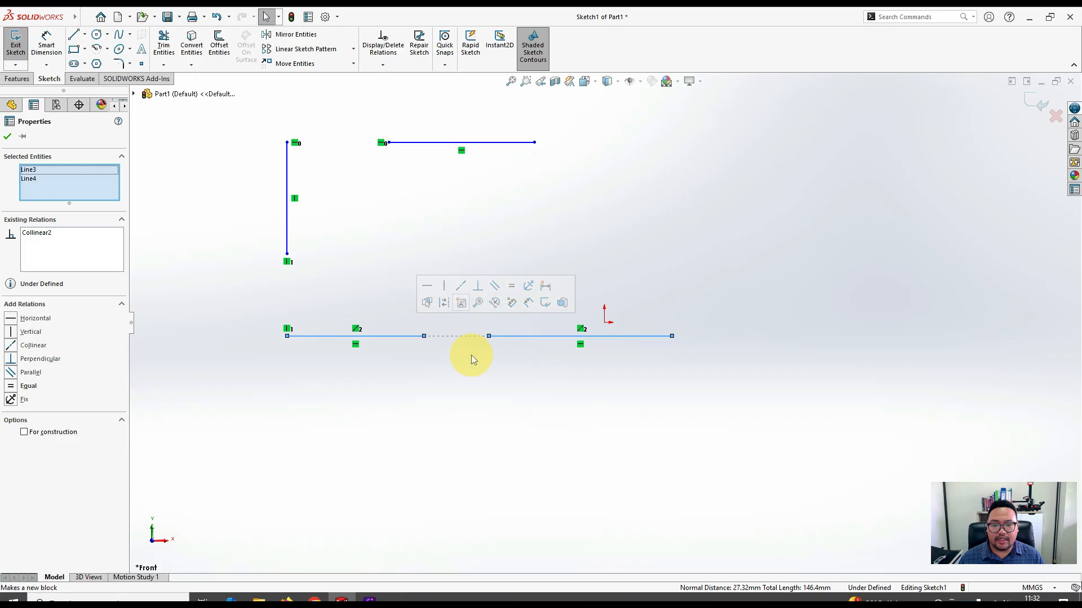
key("Escape")
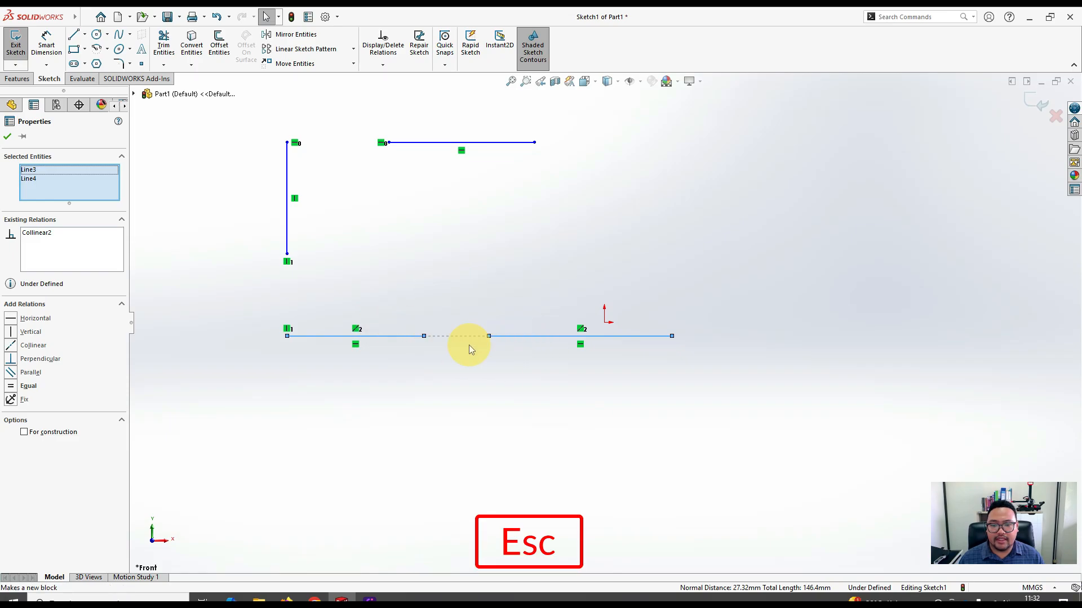
key("Escape")
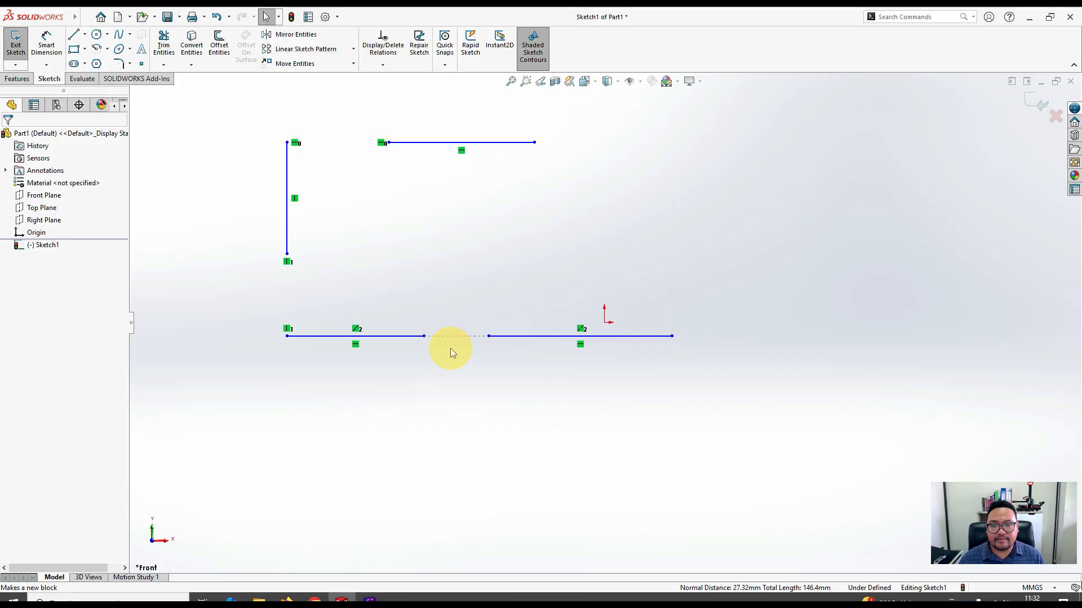
Sketch a slanted line about 55 mm long, rising at about 31°, below the upper horizontal line.
key("alt+Tab")
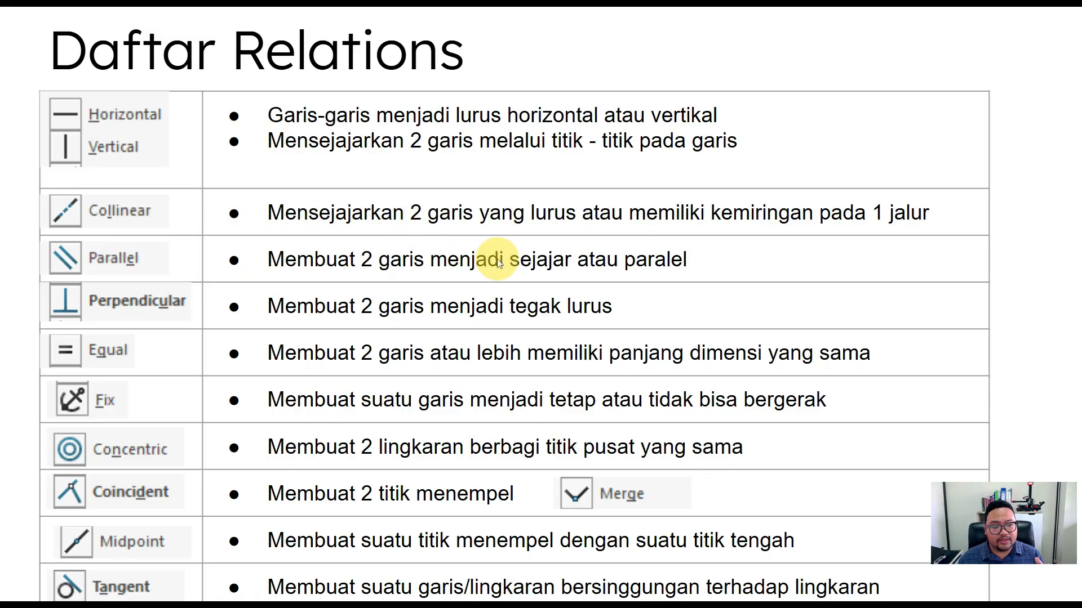
key("alt+Tab")
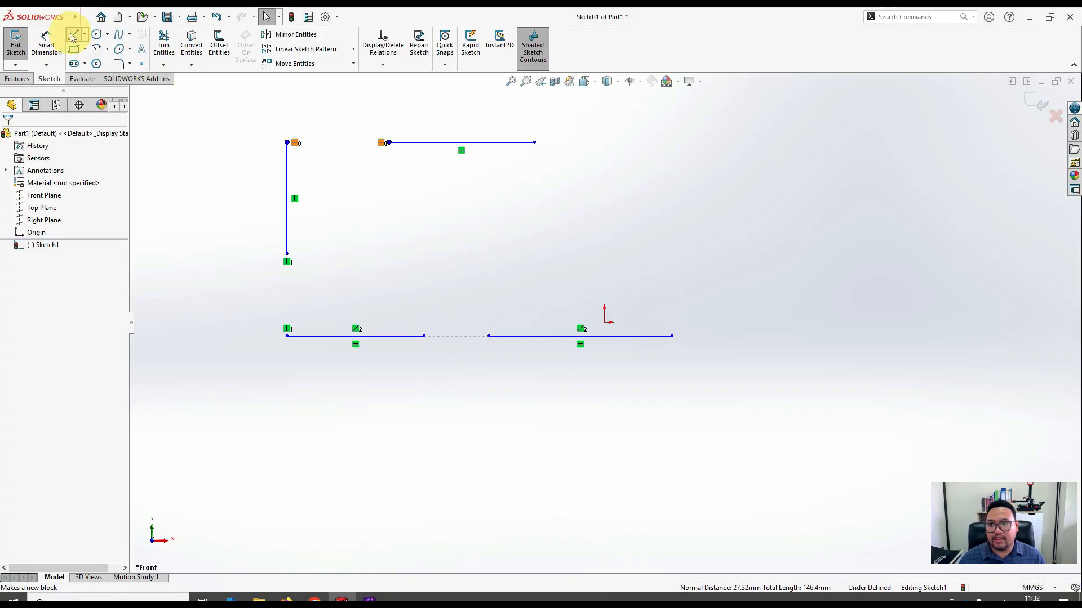
left_click(70, 33)
left_click(436, 253)
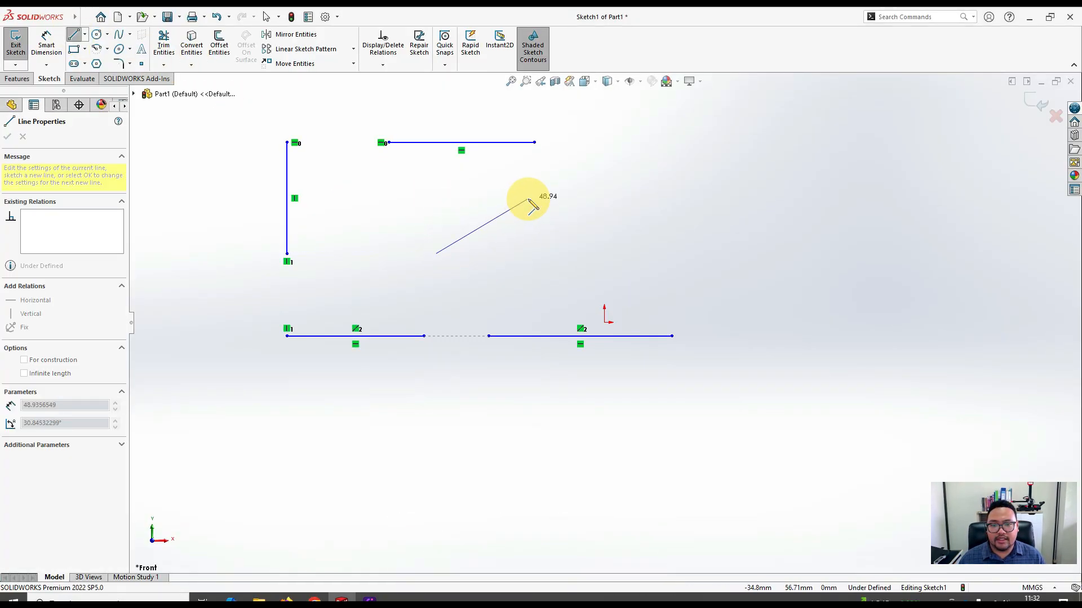
left_click(539, 191)
key("Escape")
Sketch a second slanted line about 58 mm long, rising at about 10°, between the first slanted line and the collinear lines.
left_click(74, 34)
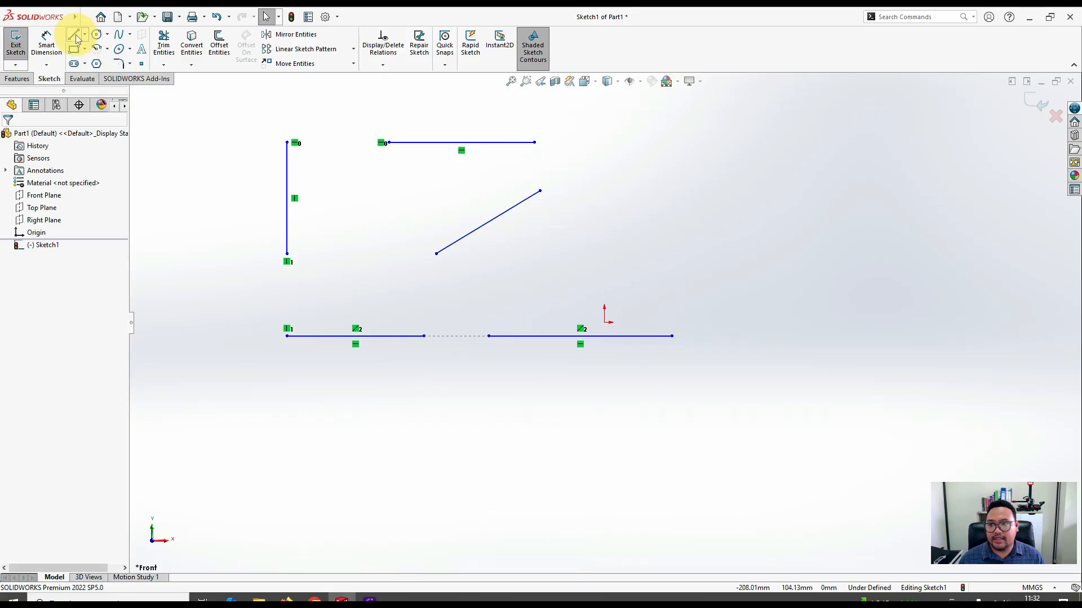
left_click(514, 275)
left_click(638, 254)
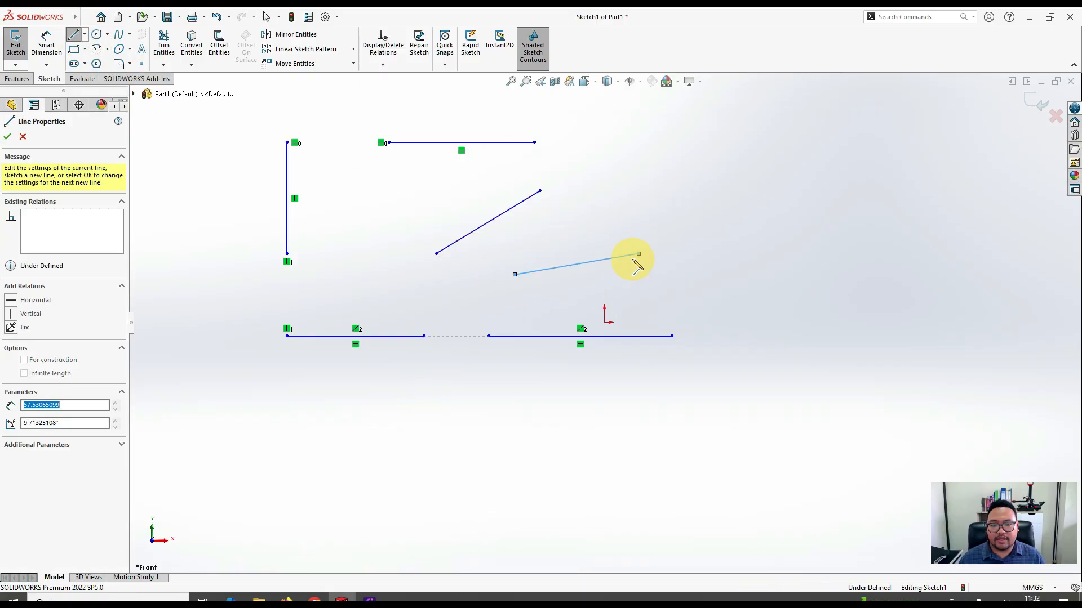
key("Escape")
key("Escape")
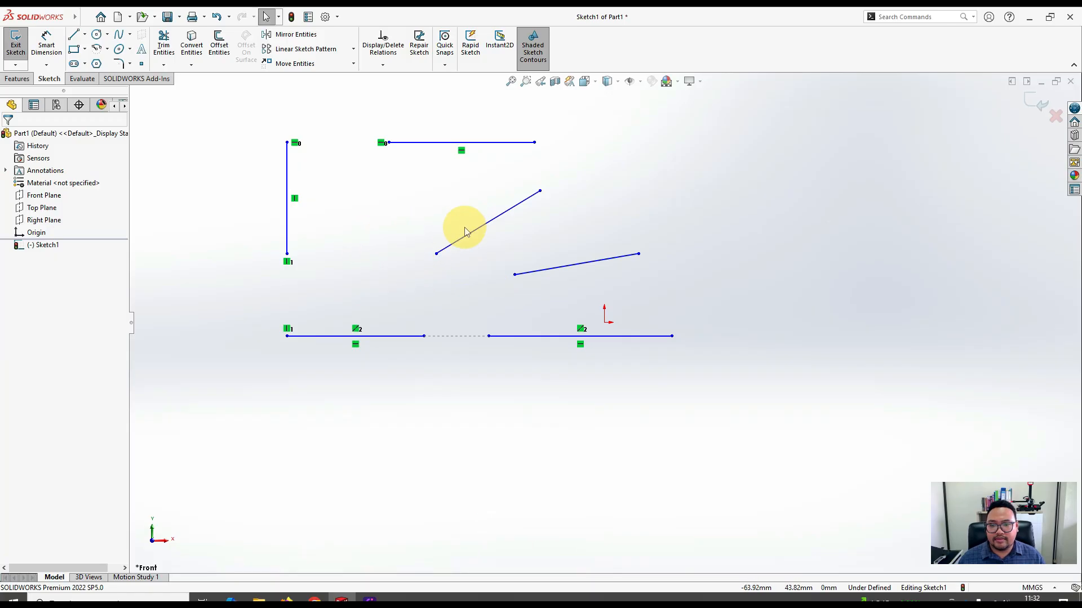
Dimension the angle between the vertical line and the steeper slanted line and set it to 60°.
left_click(46, 44)
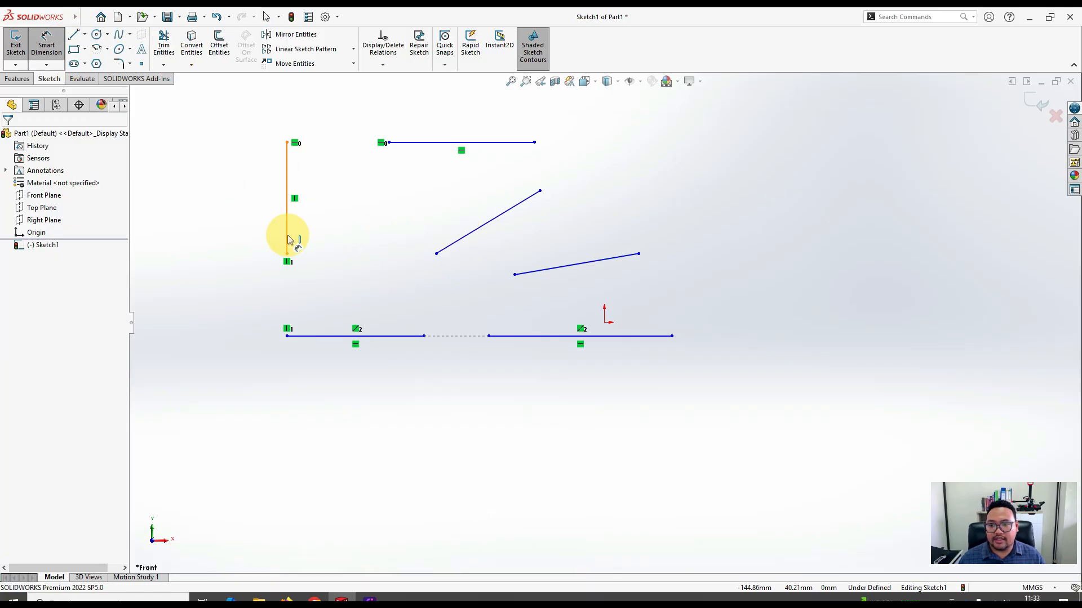
left_click(288, 237)
left_click(471, 235)
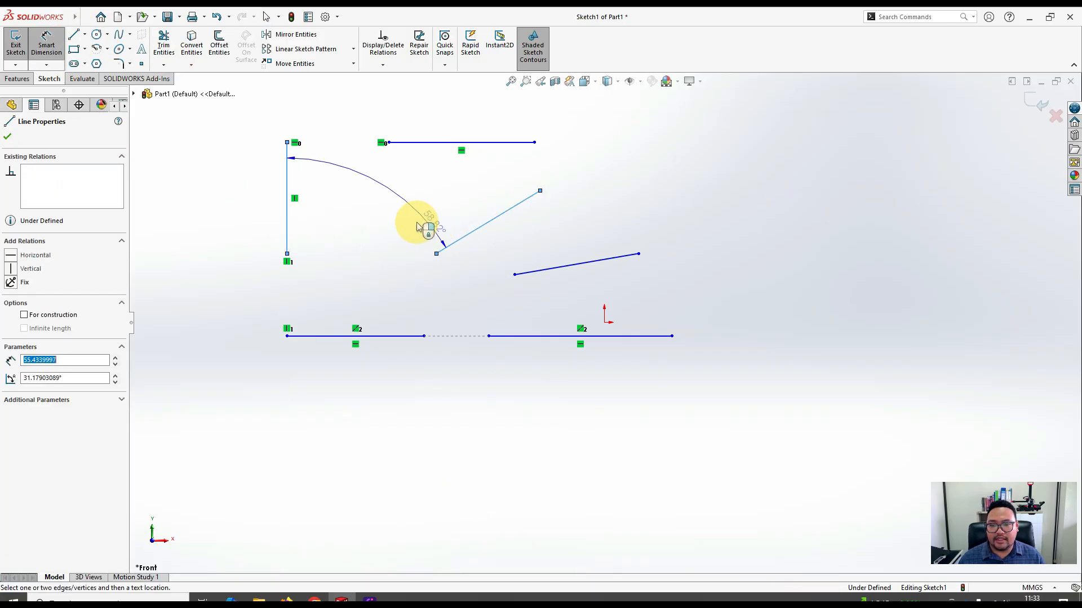
left_click(397, 268)
type("60")
key("Return")
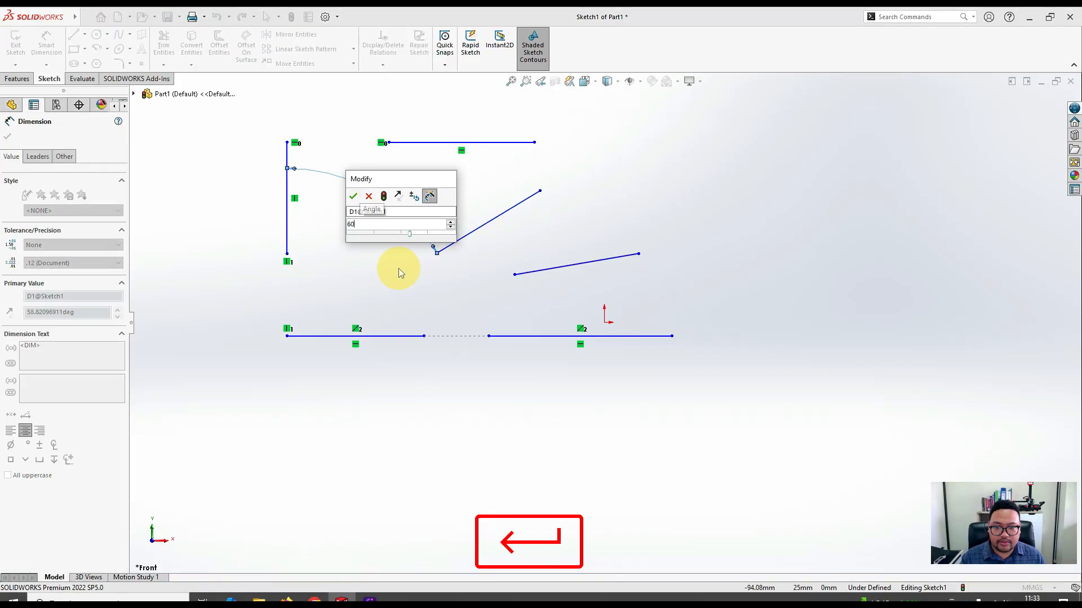
Add a parallel relation between the two slanted lines below the upper horizontal line.
key("Escape")
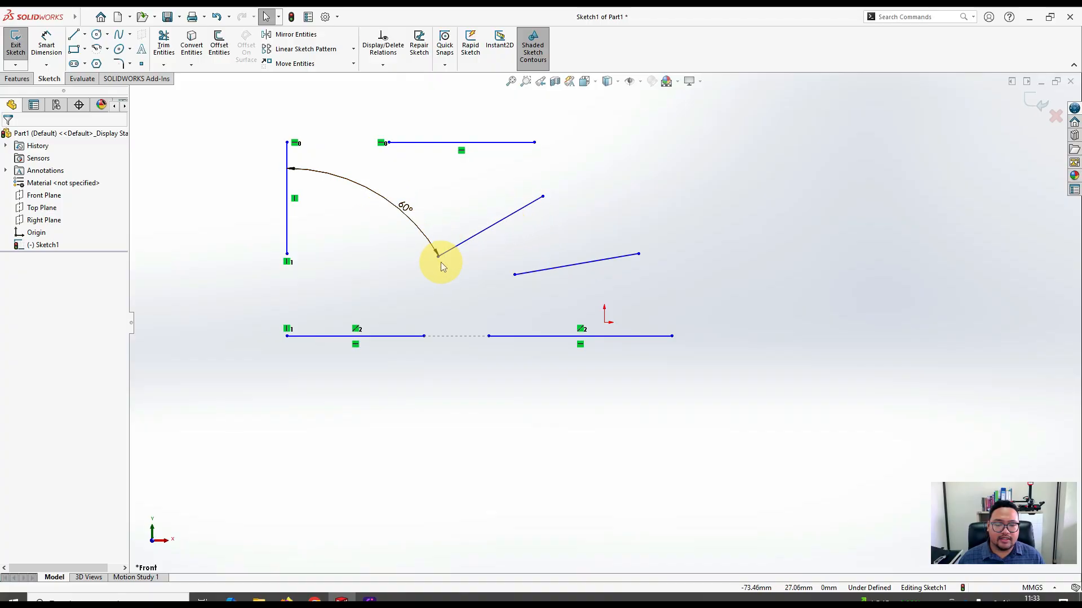
left_click(564, 272)
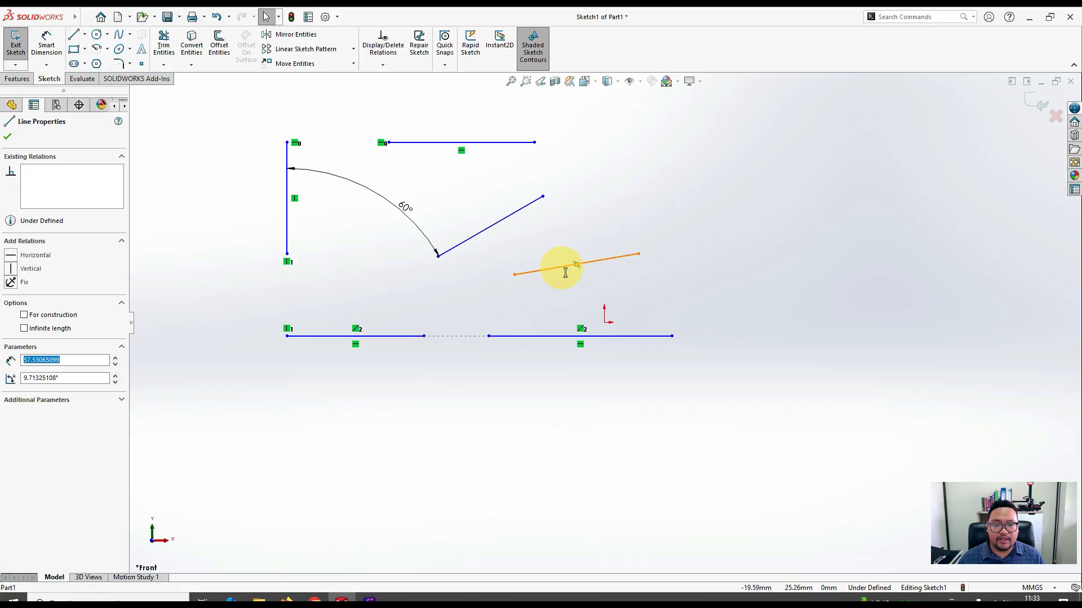
left_click(495, 231, "ctrl")
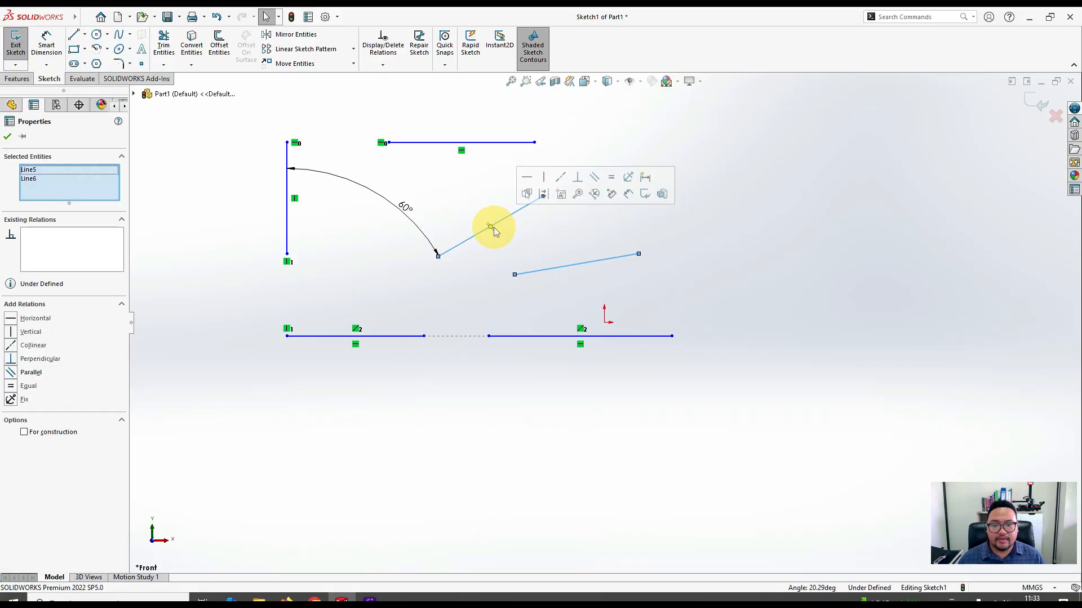
left_click(601, 183)
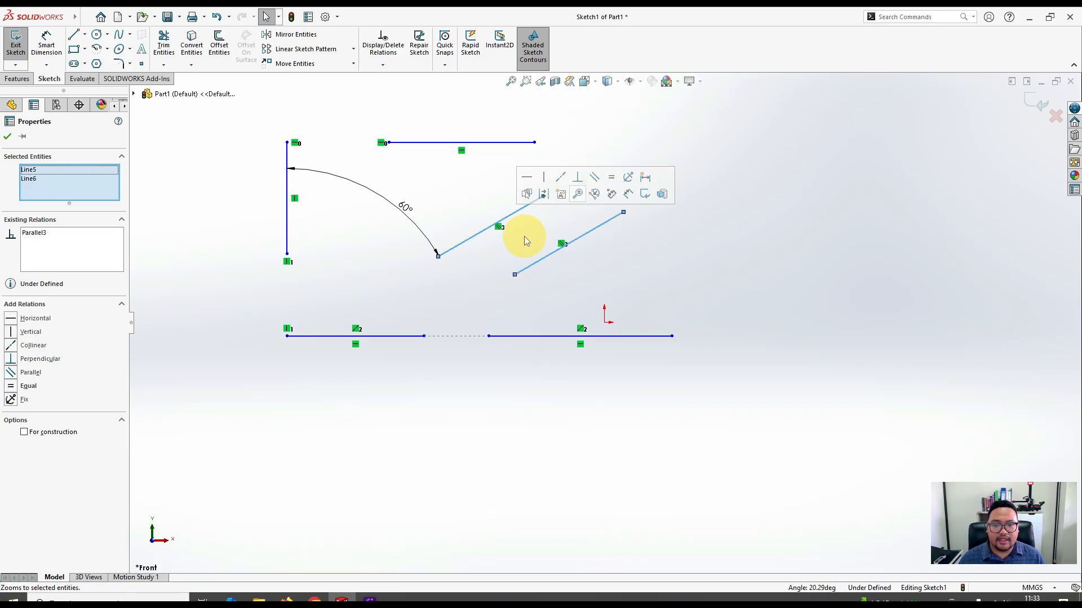
left_click(552, 231)
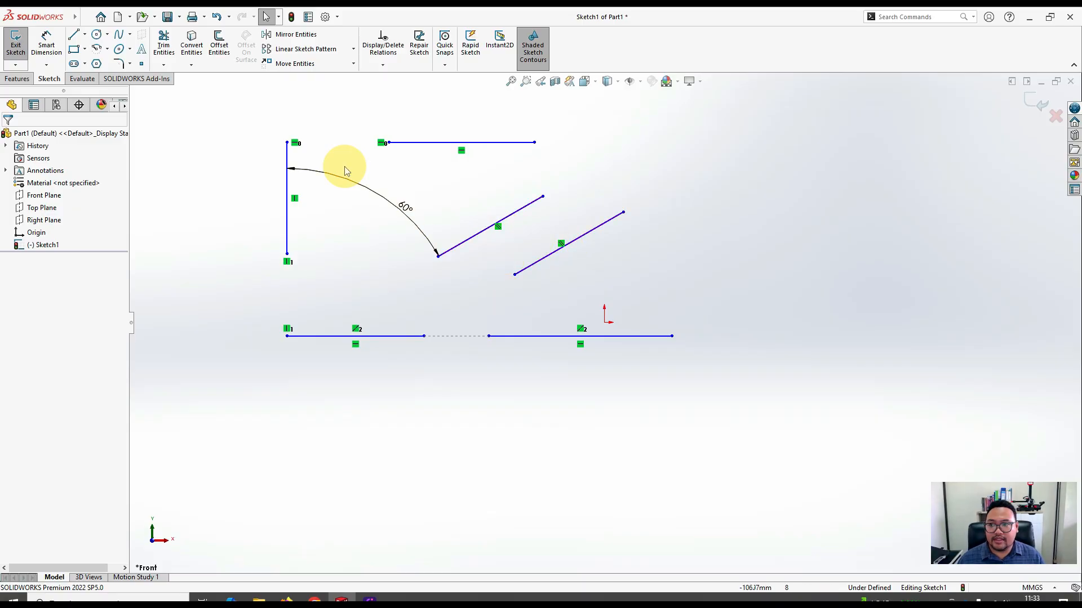
Sketch a horizontal line about 45 mm long above the origin, beyond the lower slanted line.
left_click(73, 35)
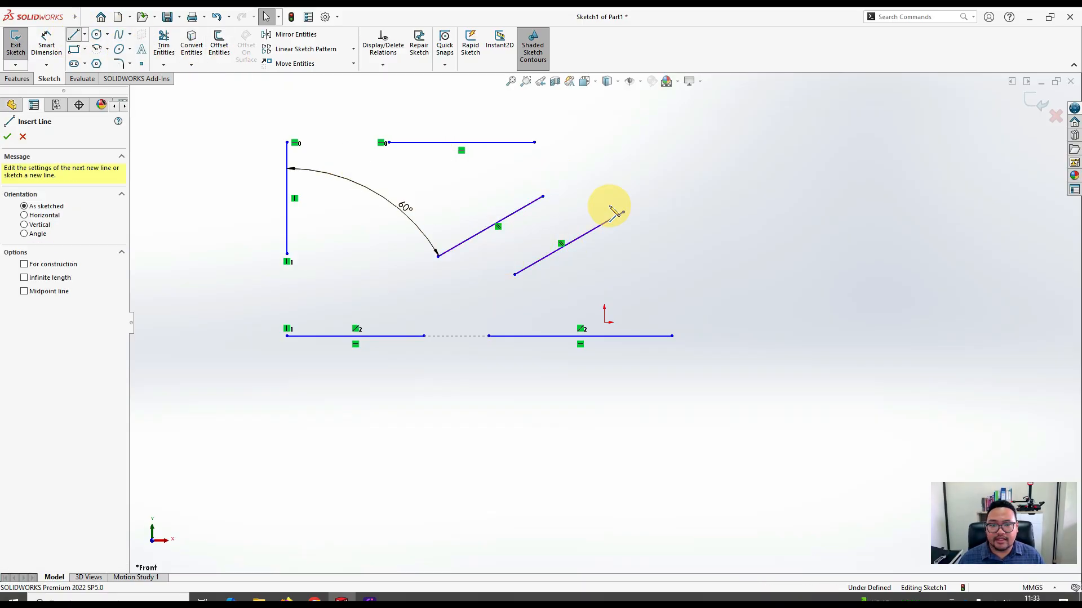
left_click(623, 268)
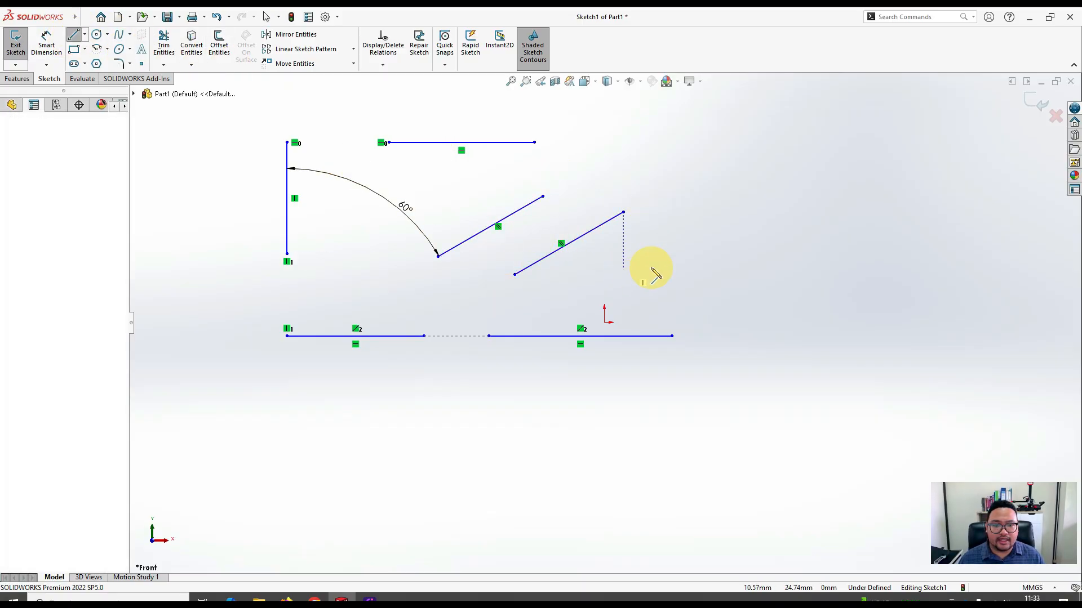
left_click(722, 269)
key("Escape")
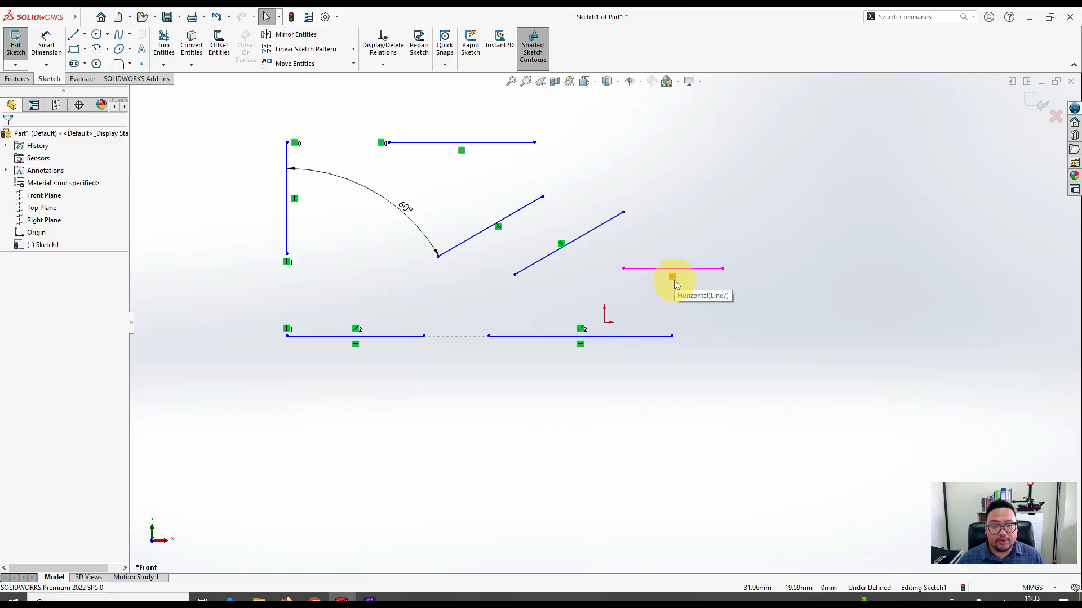
Try a parallel relation between the new horizontal line and the adjacent slanted line, and delete the horizontal line.
left_click(692, 270)
left_click(606, 229, "ctrl")
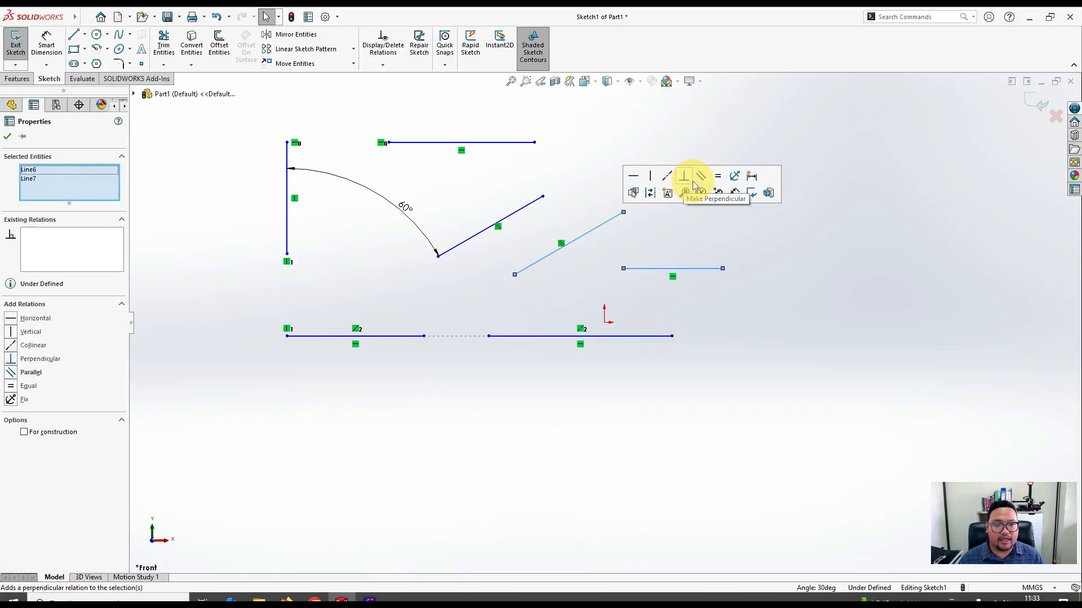
left_click(699, 181)
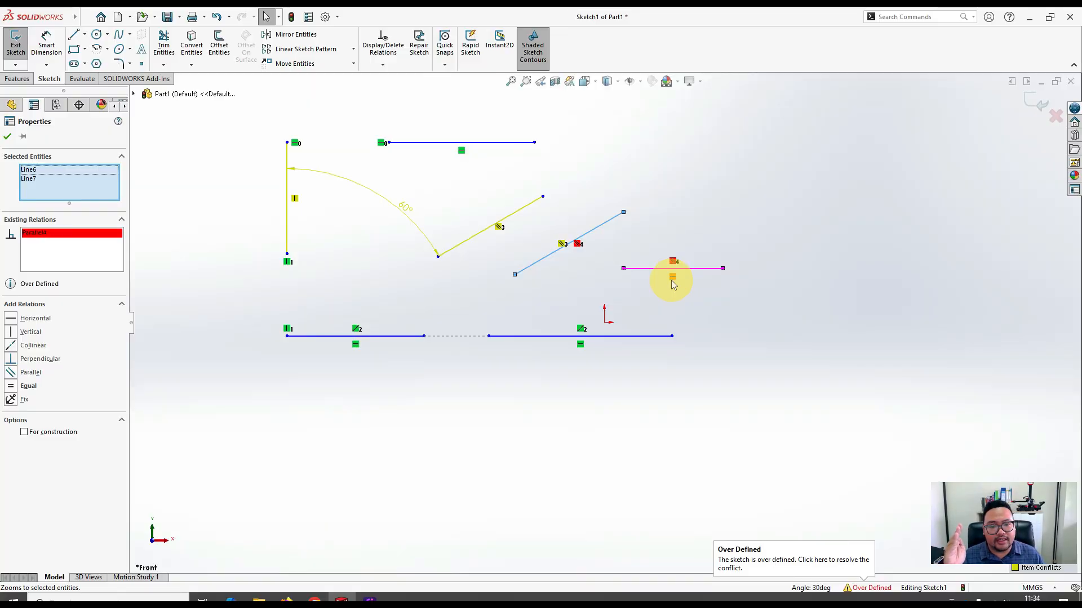
key("Escape")
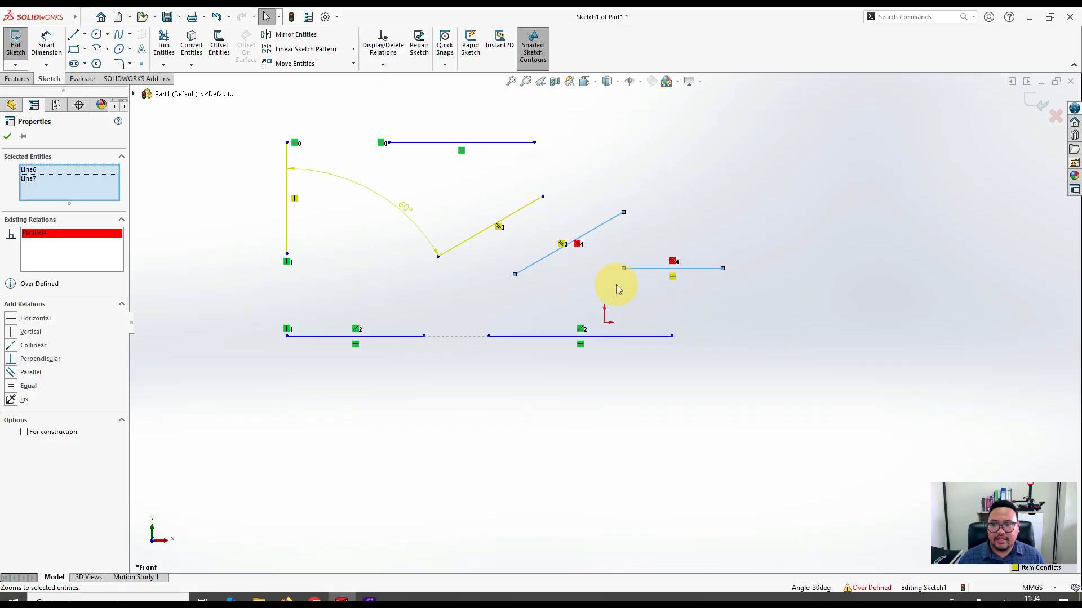
left_click(7, 136)
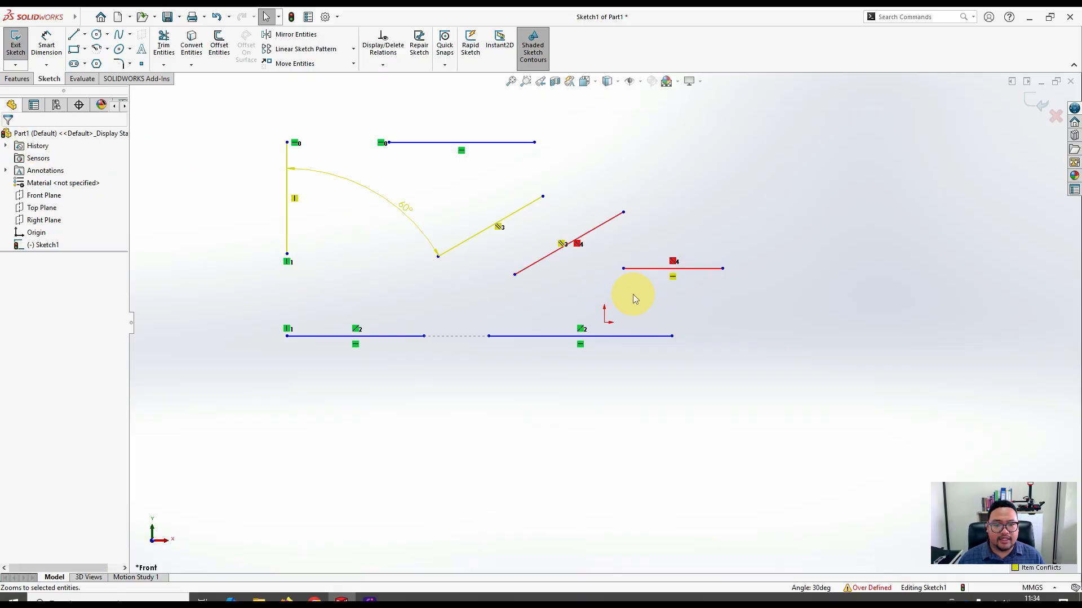
left_click(709, 271)
key("Delete")
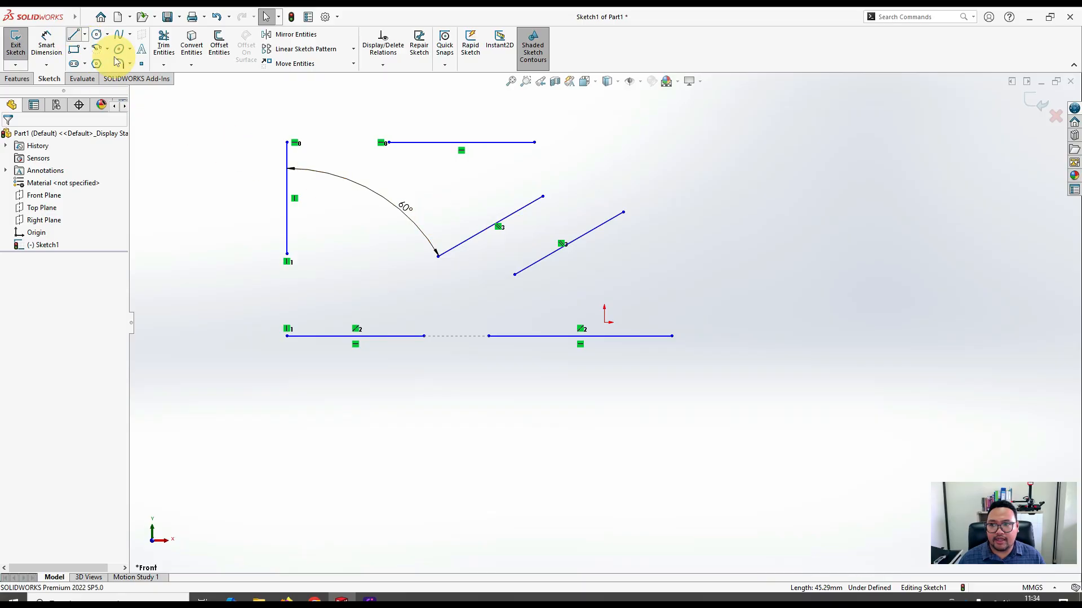
Sketch a third rising slanted line above the origin, beside the two parallel lines and at nearly the same slope.
key("l")
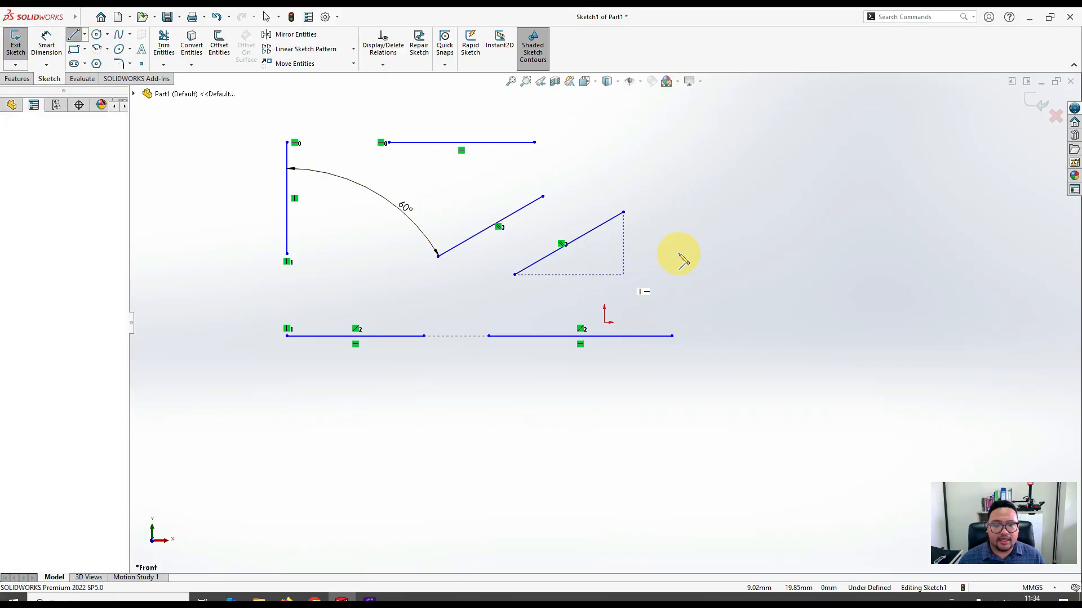
left_click(623, 274)
left_click(704, 231)
key("Escape")
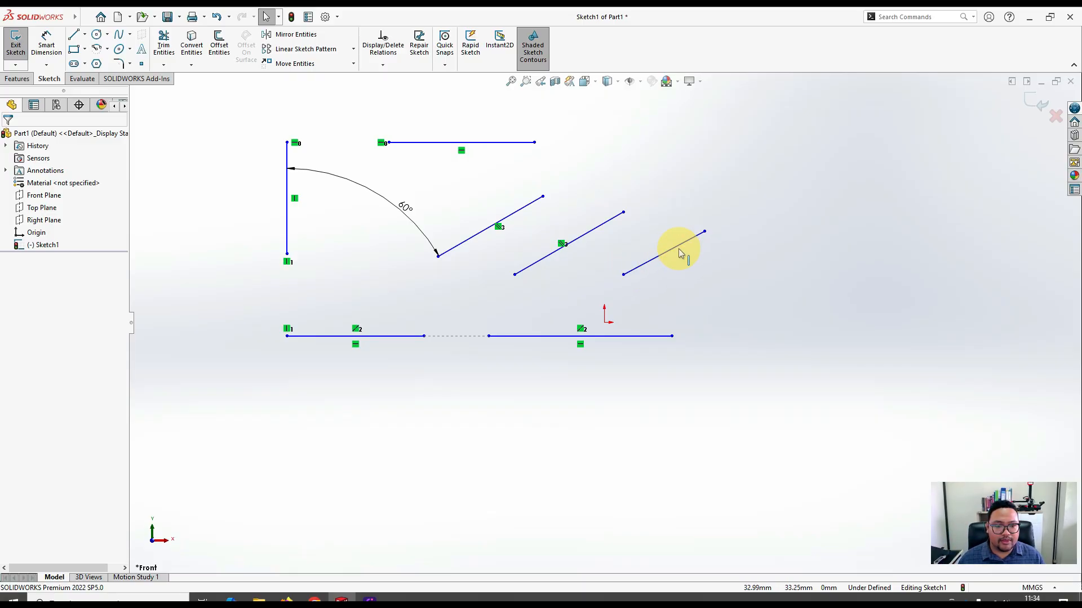
Add a parallel relation between the third slanted line and the middle slanted line.
left_click(650, 258, "ctrl")
left_click(600, 229, "ctrl")
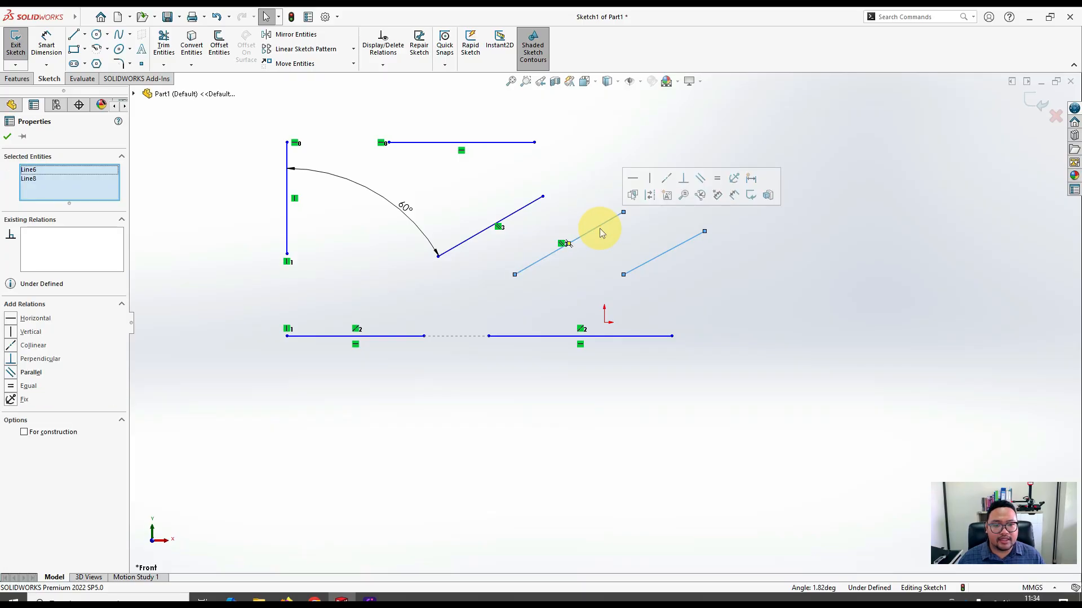
left_click(700, 178)
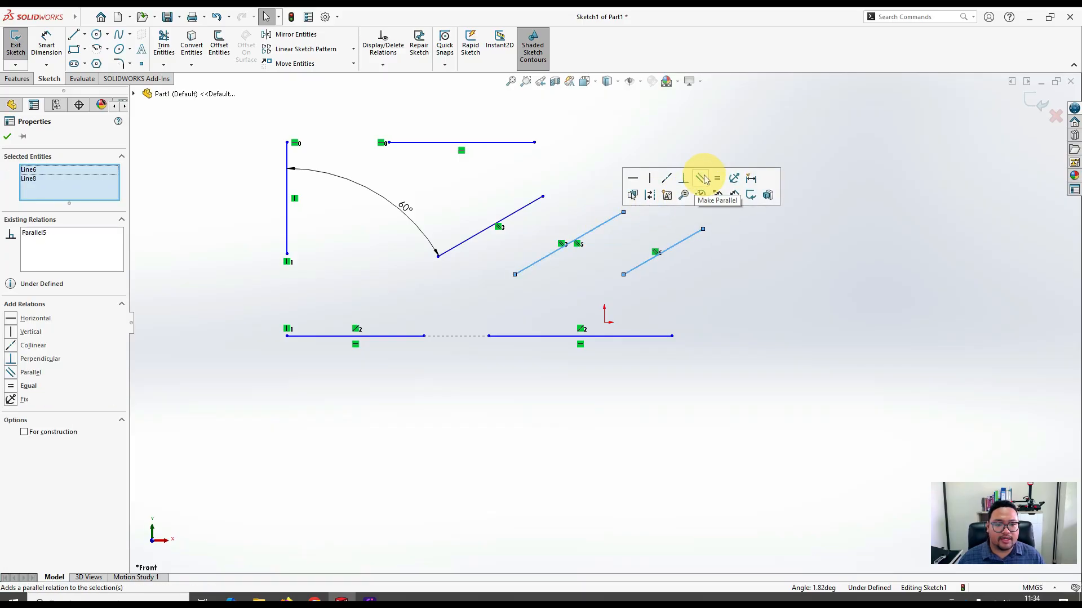
left_click(685, 285)
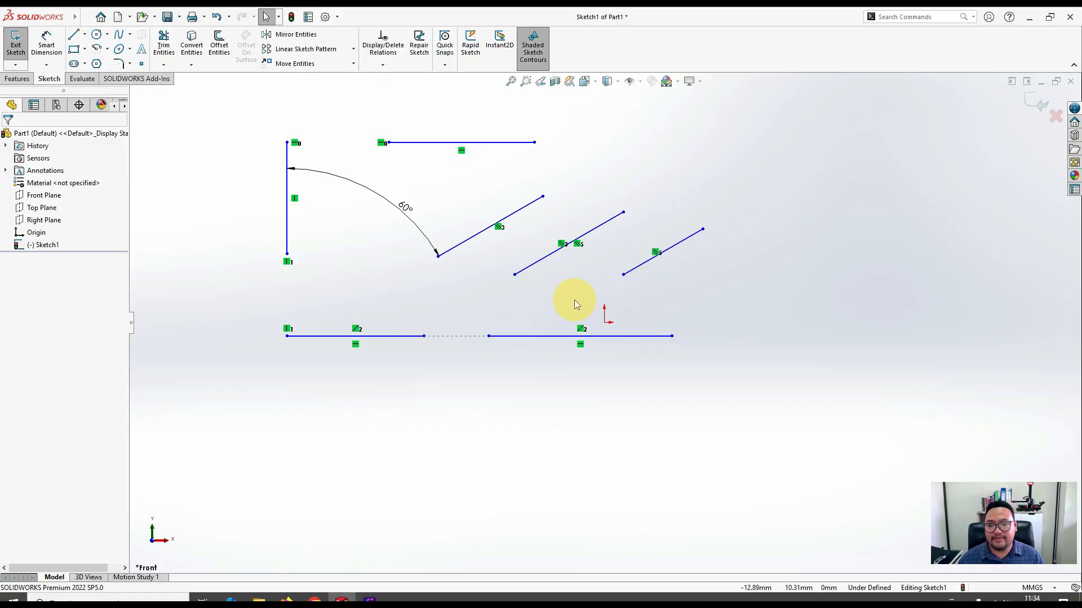
Switch to the Daftar Relations slide to consult the Perpendicular entry, and return to the SOLIDWORKS sketch.
key("alt+Tab")
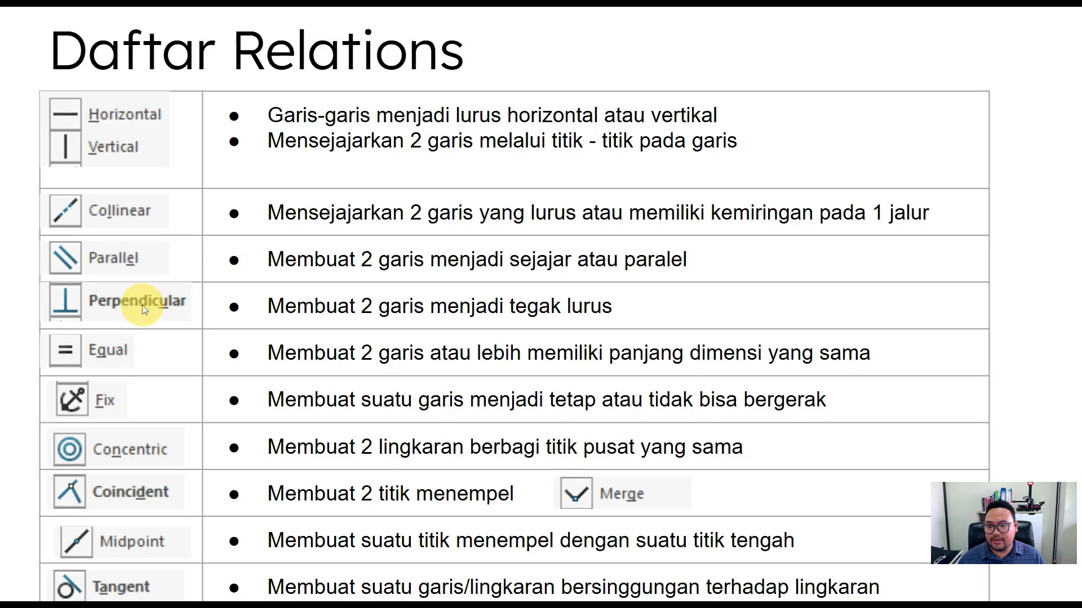
key("alt+Tab")
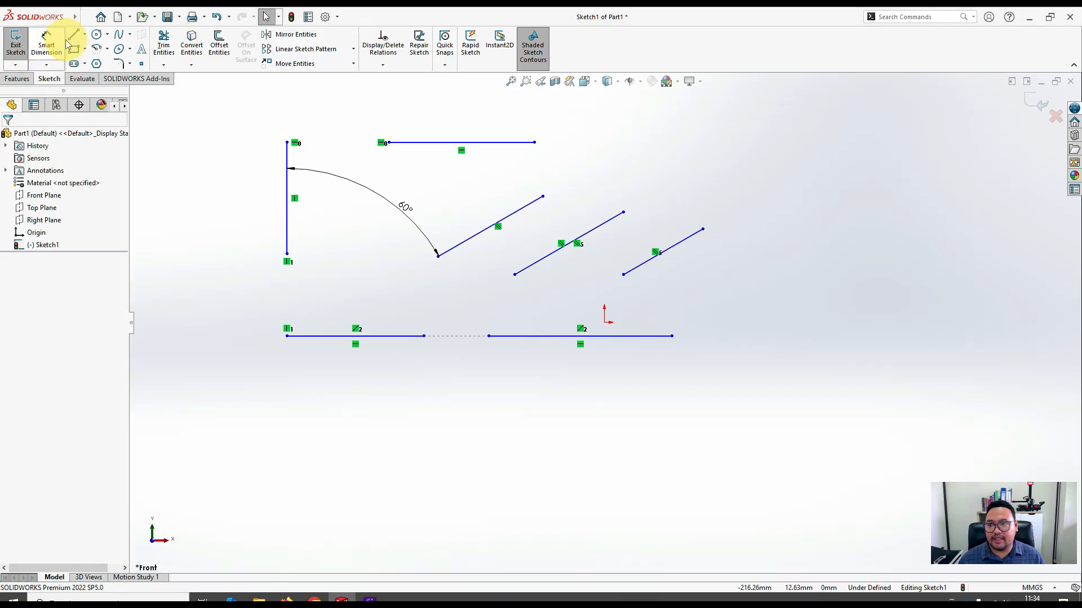
Sketch a short line rising at about 50° above the lower-left horizontal line, inside the 60° dimension arc.
left_click(74, 34)
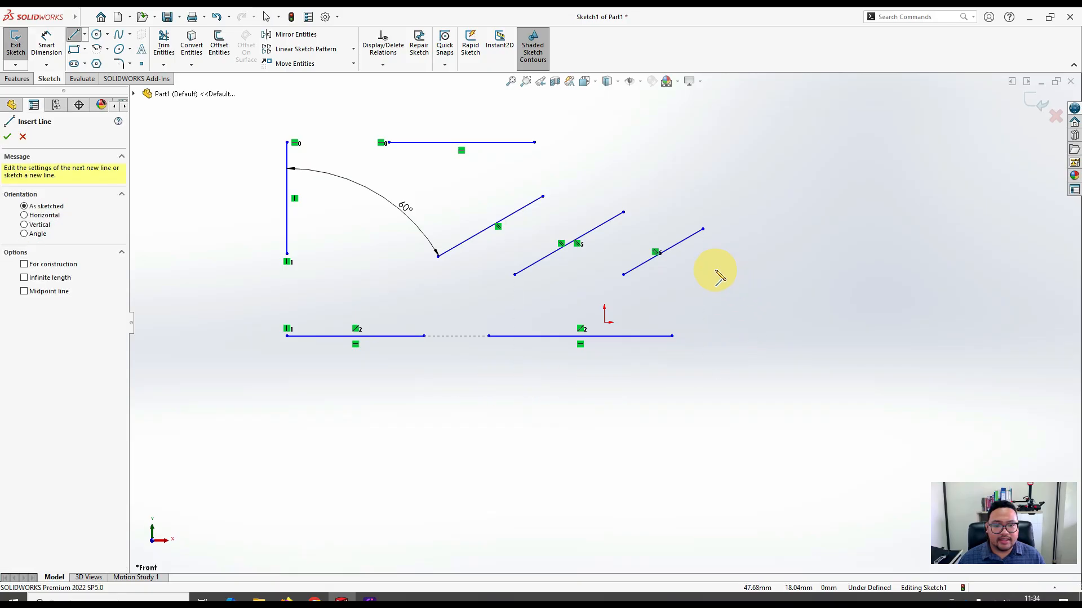
left_click(339, 280)
left_click(374, 238)
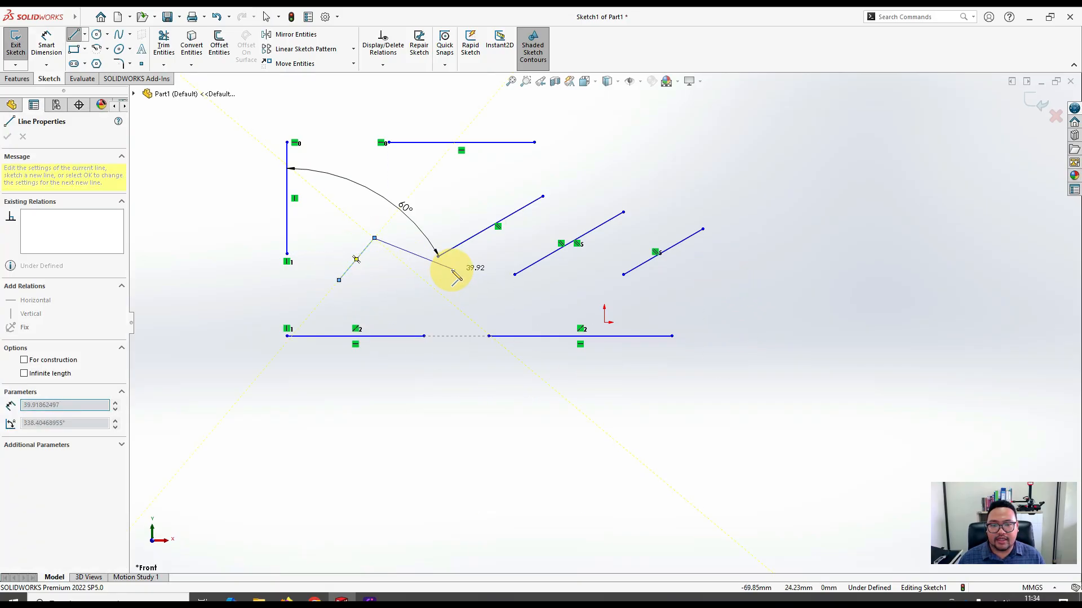
key("Escape")
Sketch a line about 35 mm long, descending at 45° from just below the third parallel line's upper end.
left_click(74, 34)
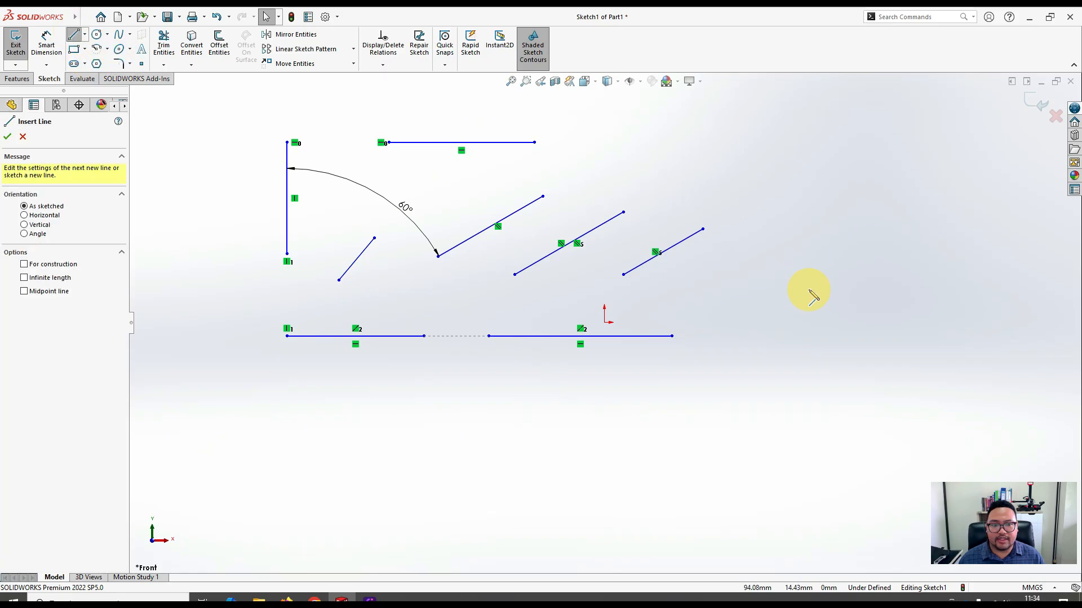
left_click(703, 257)
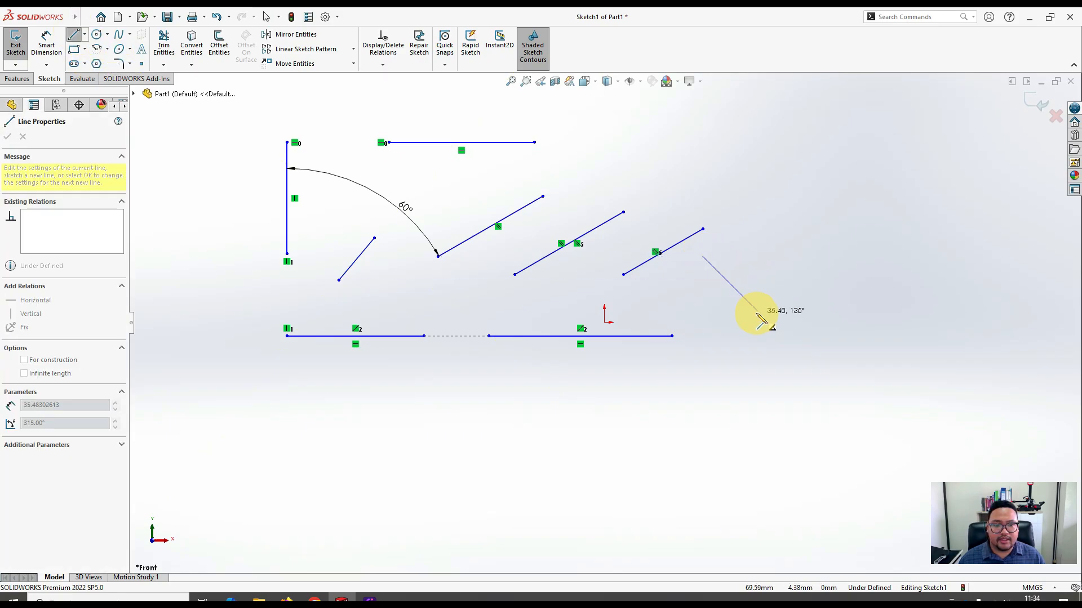
left_click(757, 312)
key("Escape")
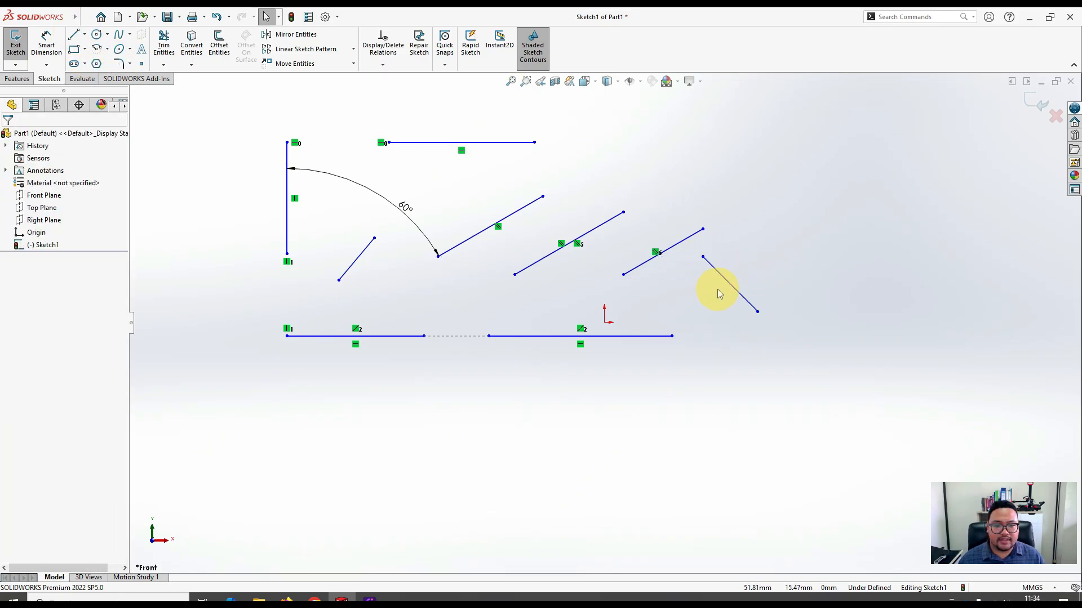
Make the short slanted line perpendicular to the lower-left horizontal line and move it clear of the long vertical line.
left_click(362, 253)
left_click(383, 337, "ctrl")
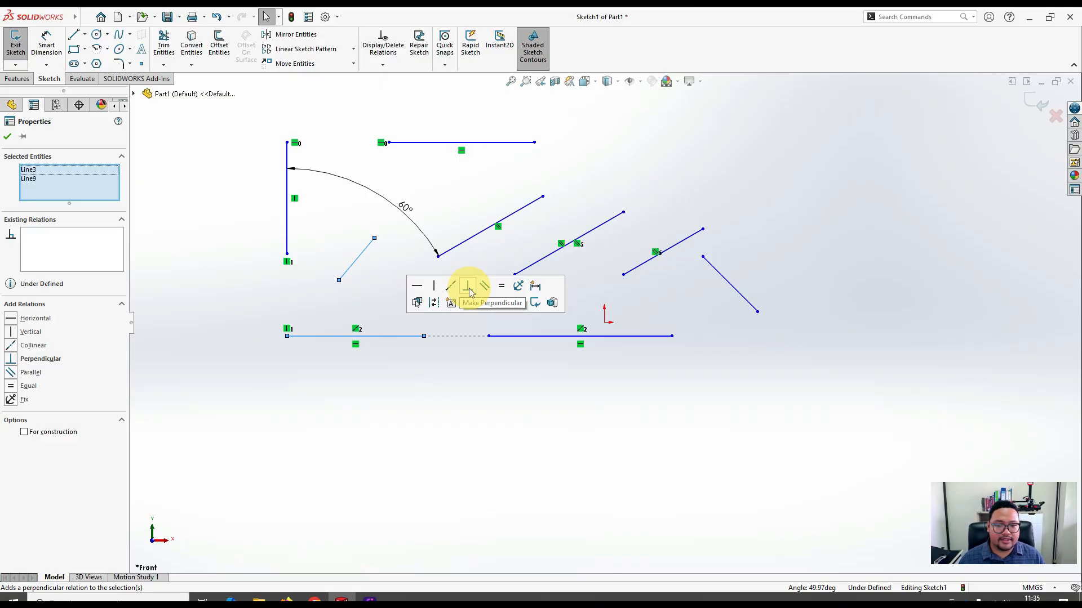
left_click(469, 288)
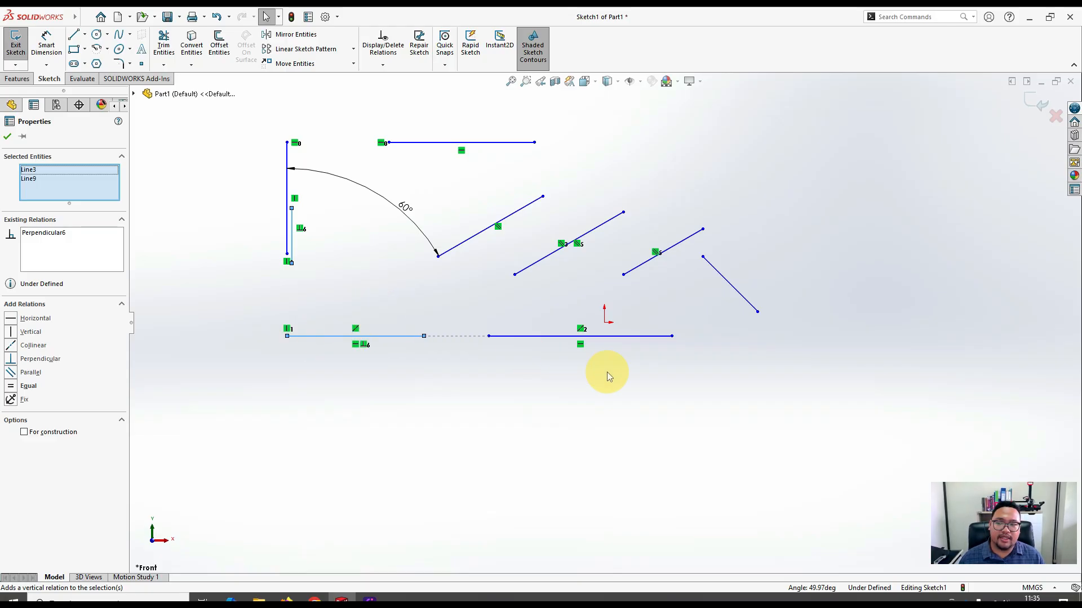
left_click(697, 360)
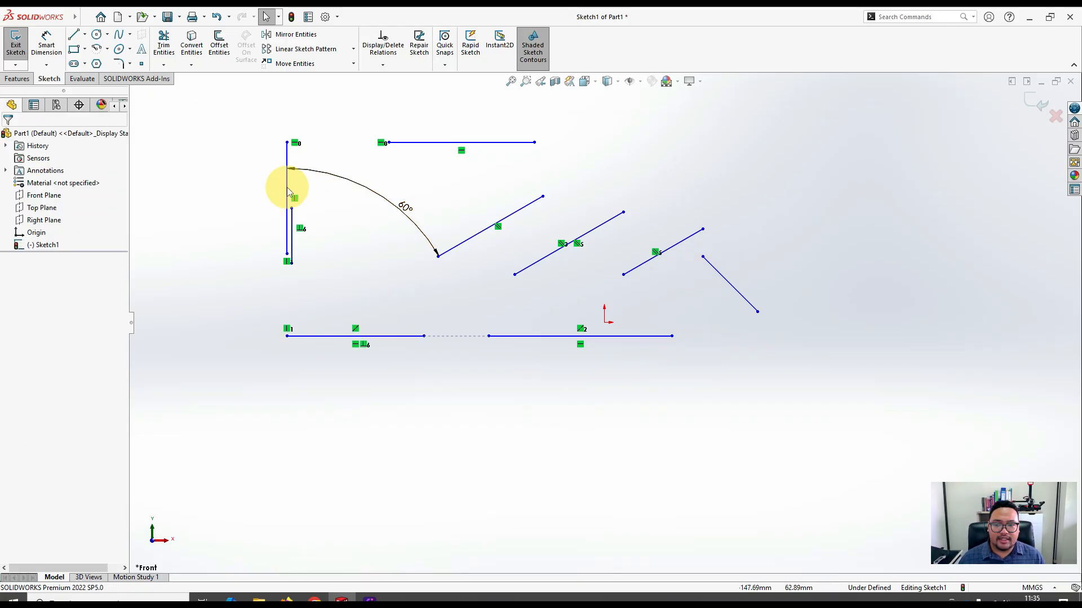
left_click_drag(294, 229, 342, 284)
left_click(428, 287)
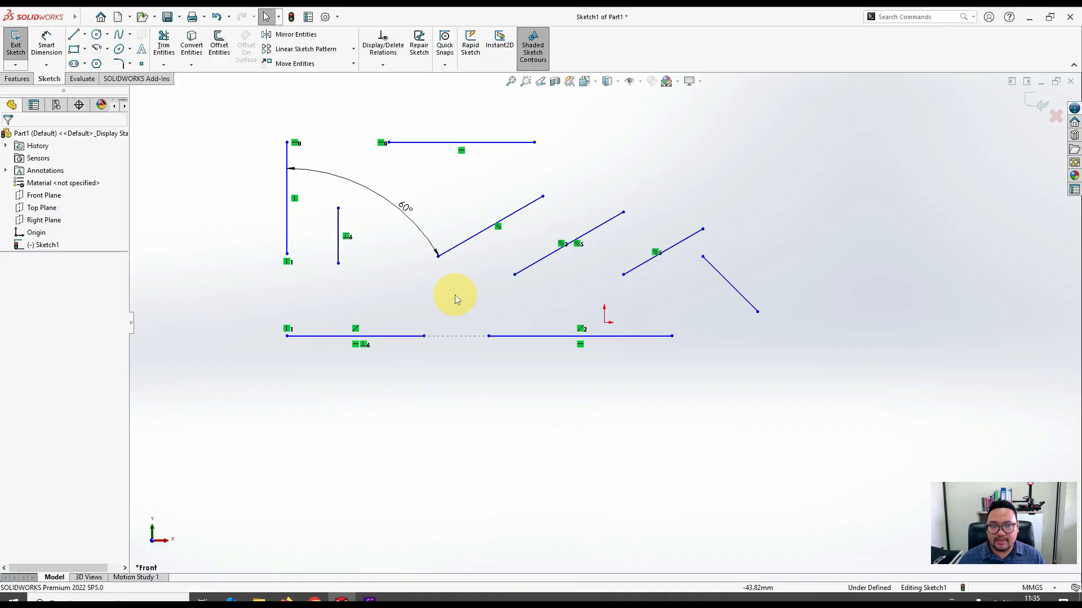
Add a perpendicular relation between the descending line and the third parallel slanted line.
left_click(718, 284)
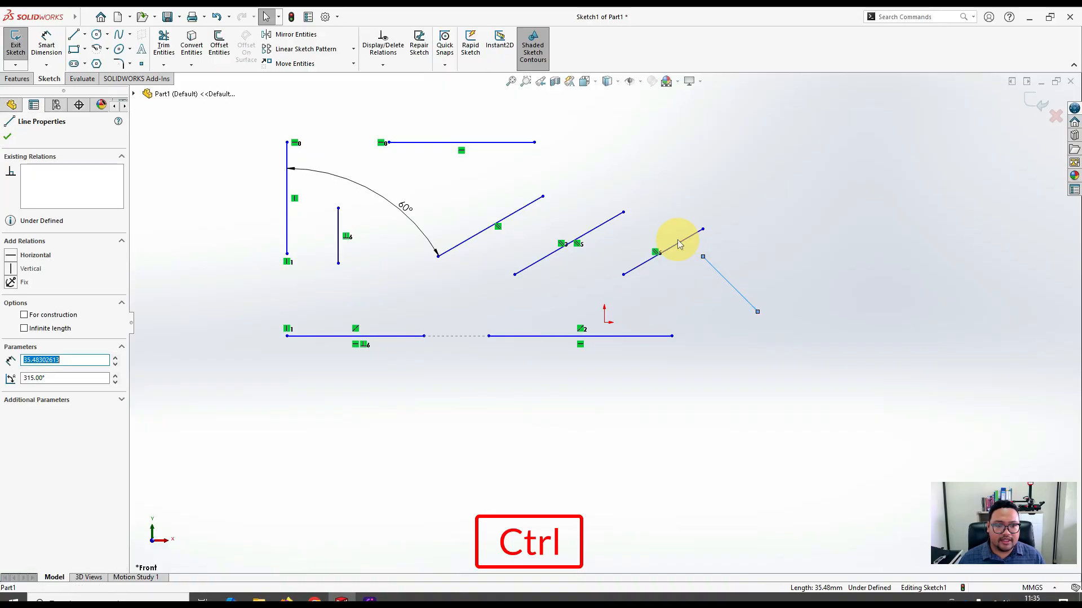
left_click(682, 250, "ctrl")
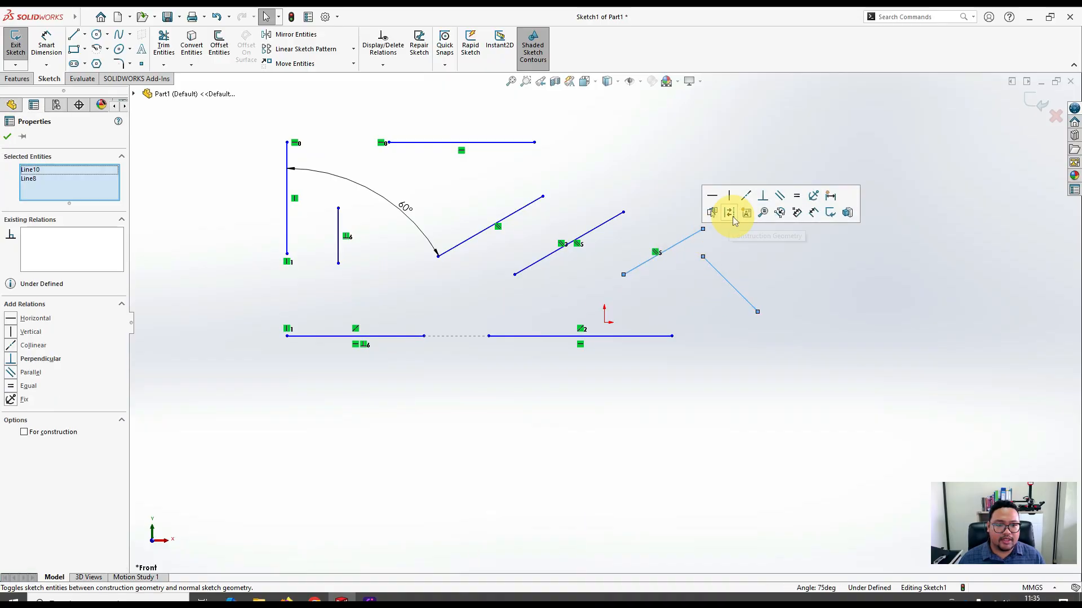
left_click(765, 198)
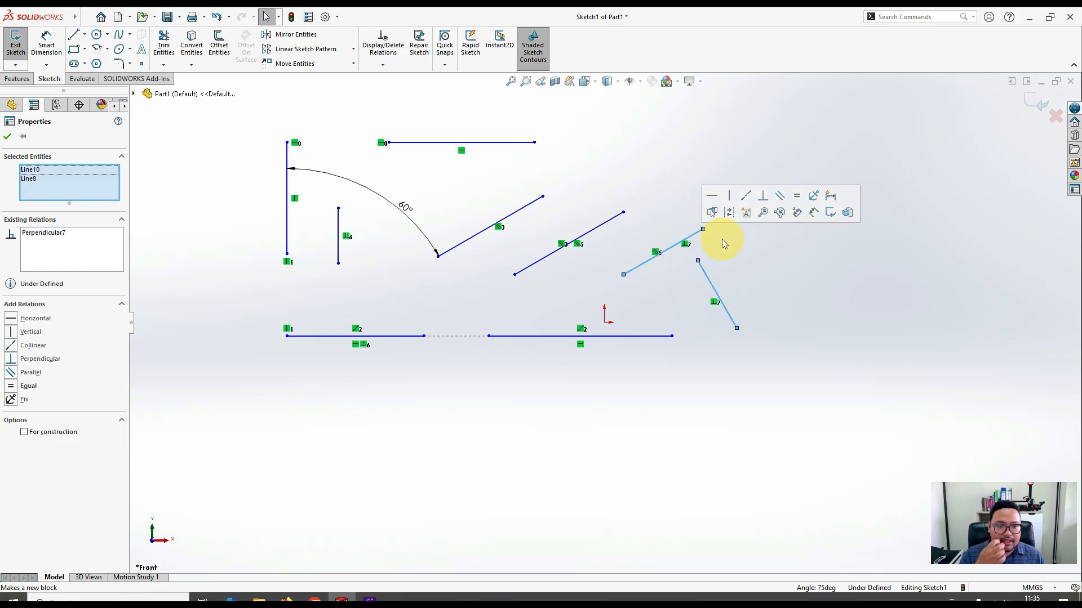
left_click(701, 248)
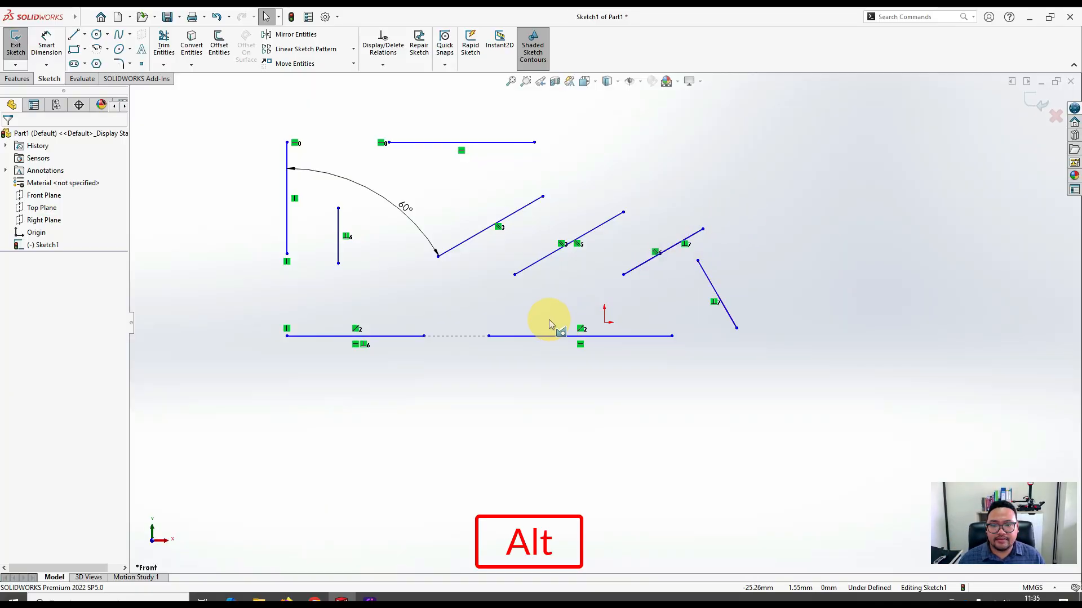
Switch to the Daftar Relations slide to consult the Equal entry, and return to the SOLIDWORKS sketch.
key("alt+Tab")
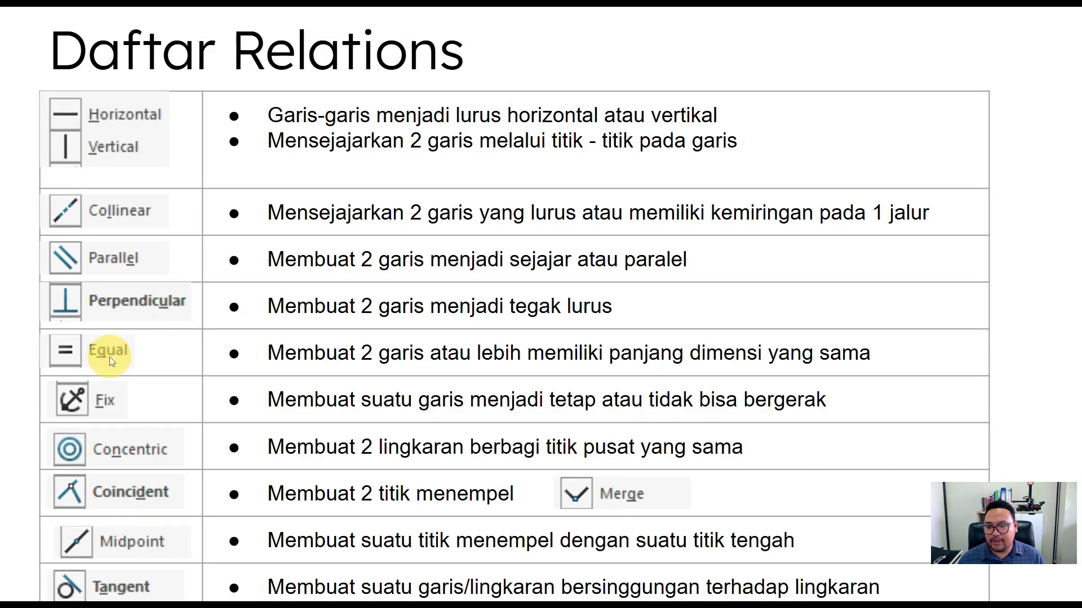
key("alt+Tab")
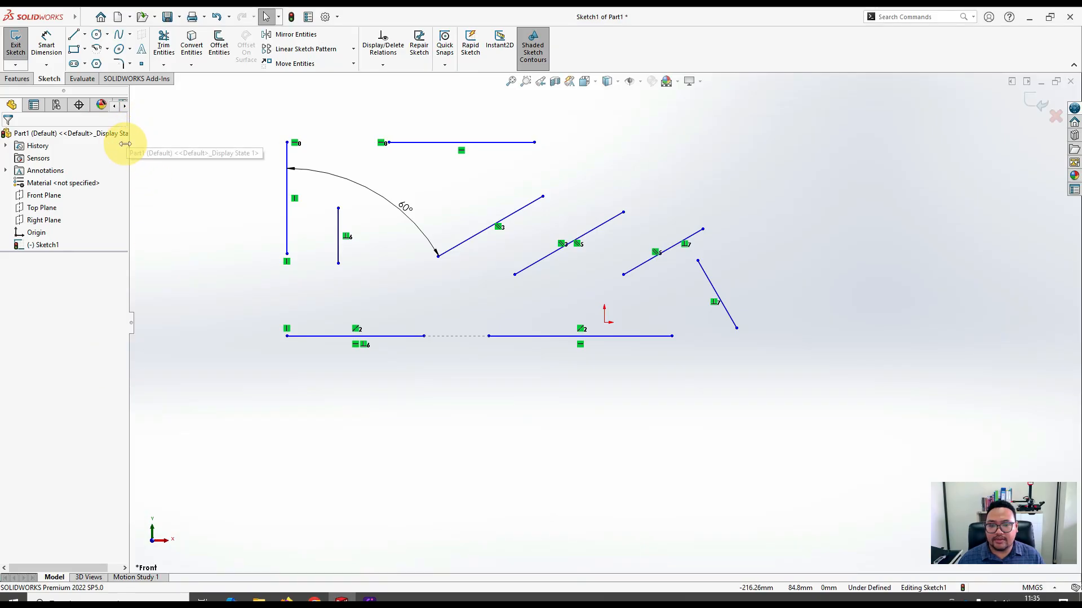
Dimension the lower-left horizontal line's length at 60 mm, with the dimension placed below the line.
left_click(48, 44)
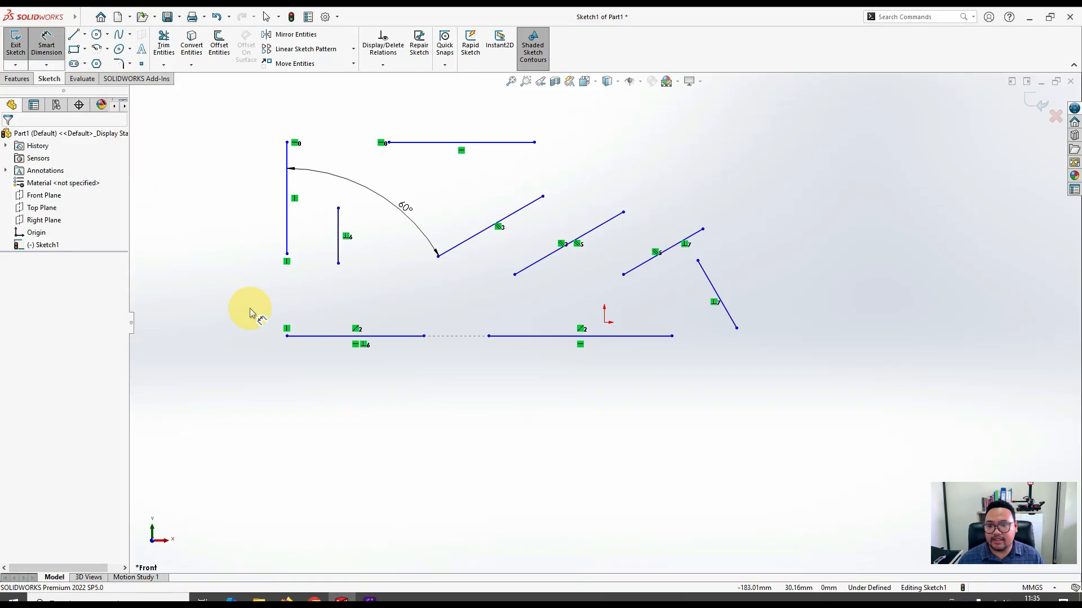
left_click(324, 337)
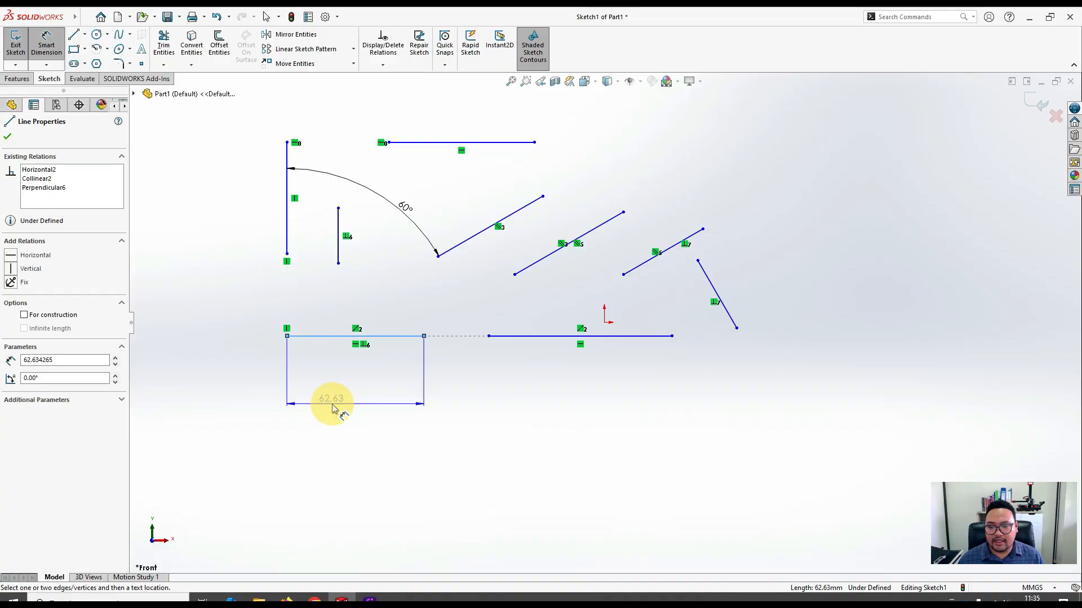
left_click(350, 433)
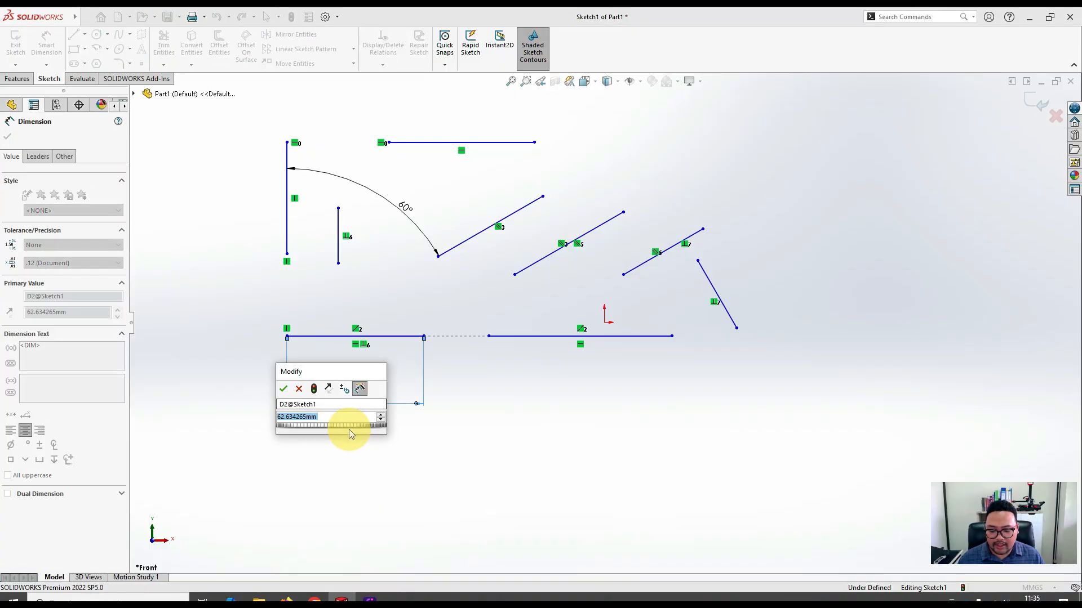
type("60")
key("Return")
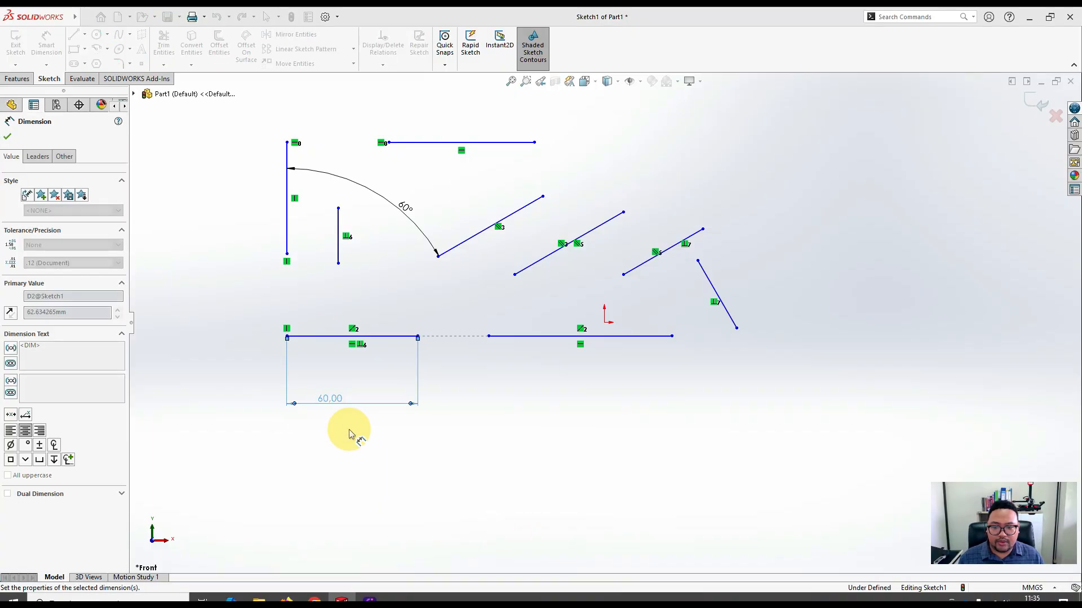
key("Escape")
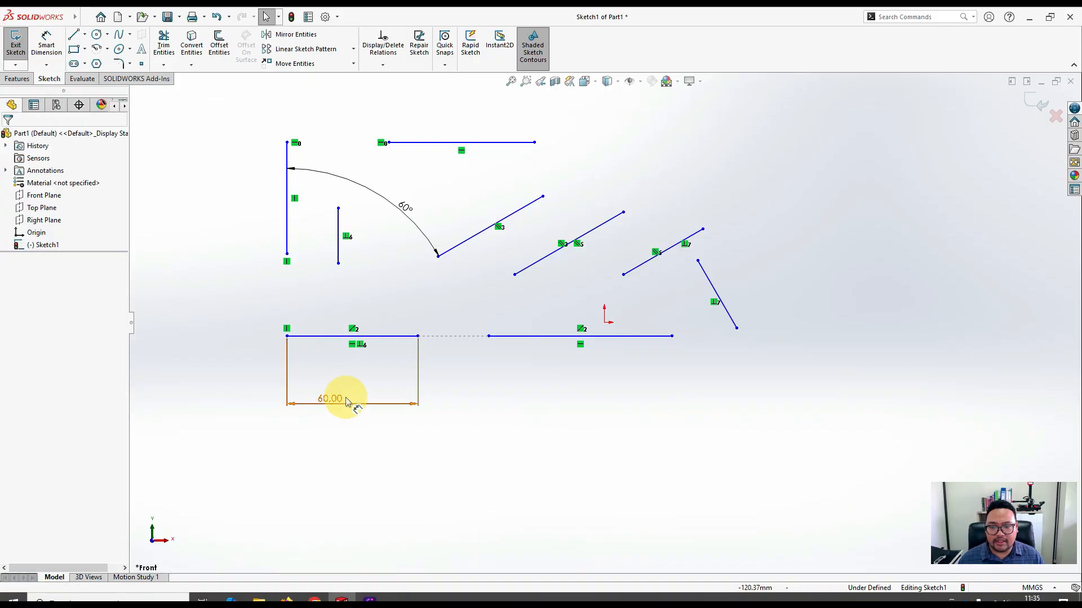
left_click(394, 342)
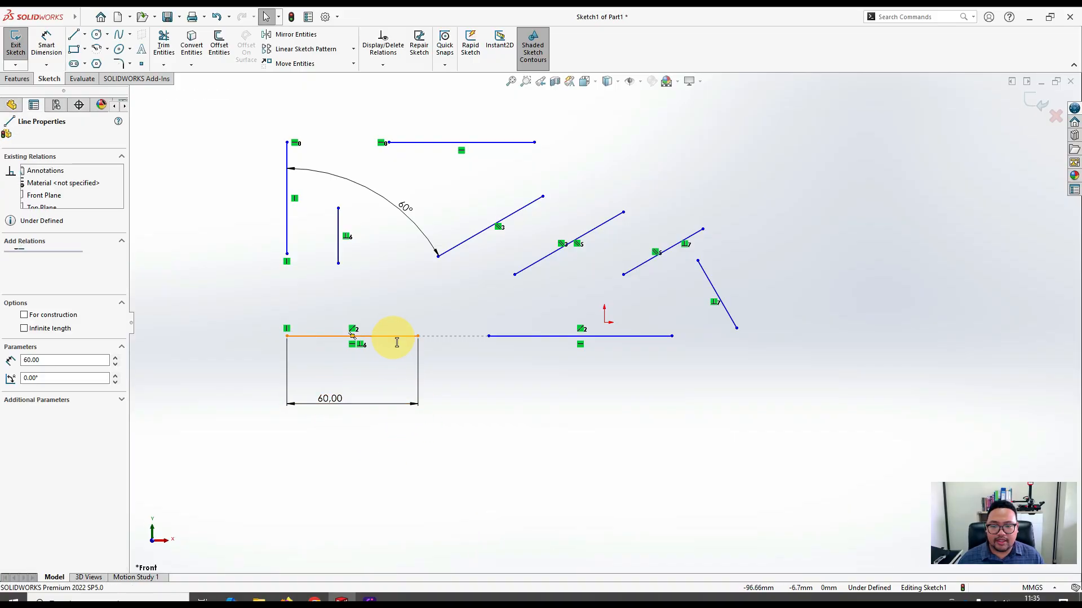
left_click(515, 340, "ctrl")
left_click(524, 380)
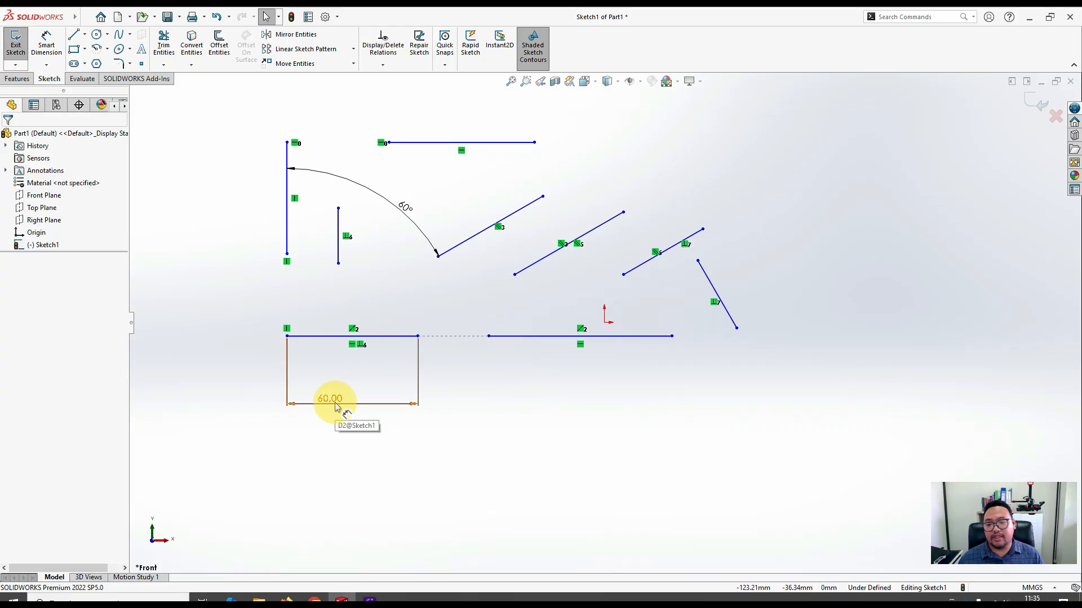
key("Escape")
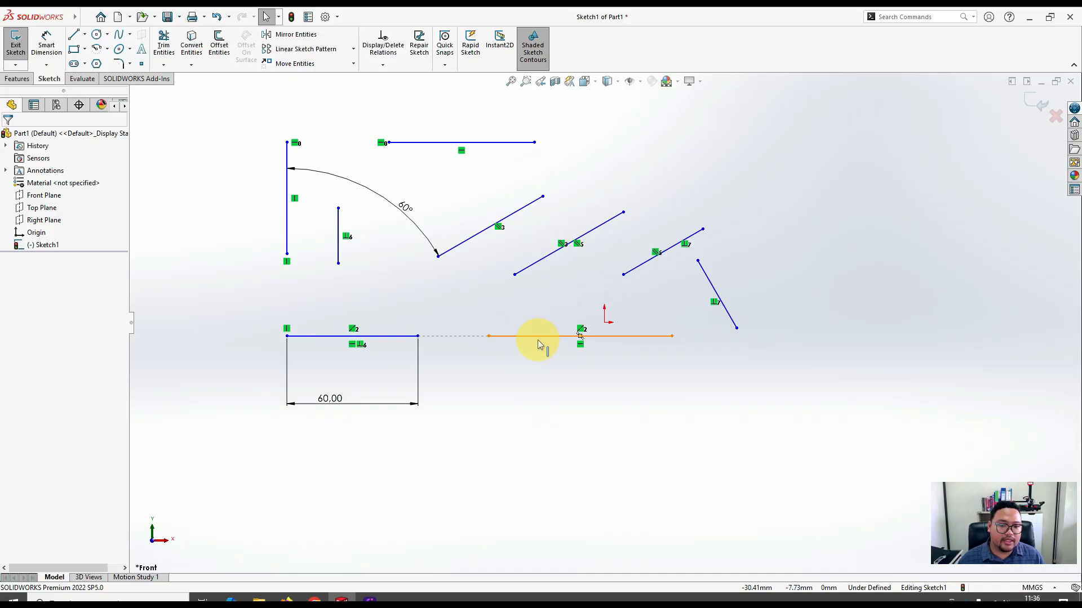
Add an equal relation between the two collinear horizontal lines.
left_click(392, 337, "ctrl")
left_click(528, 337, "ctrl")
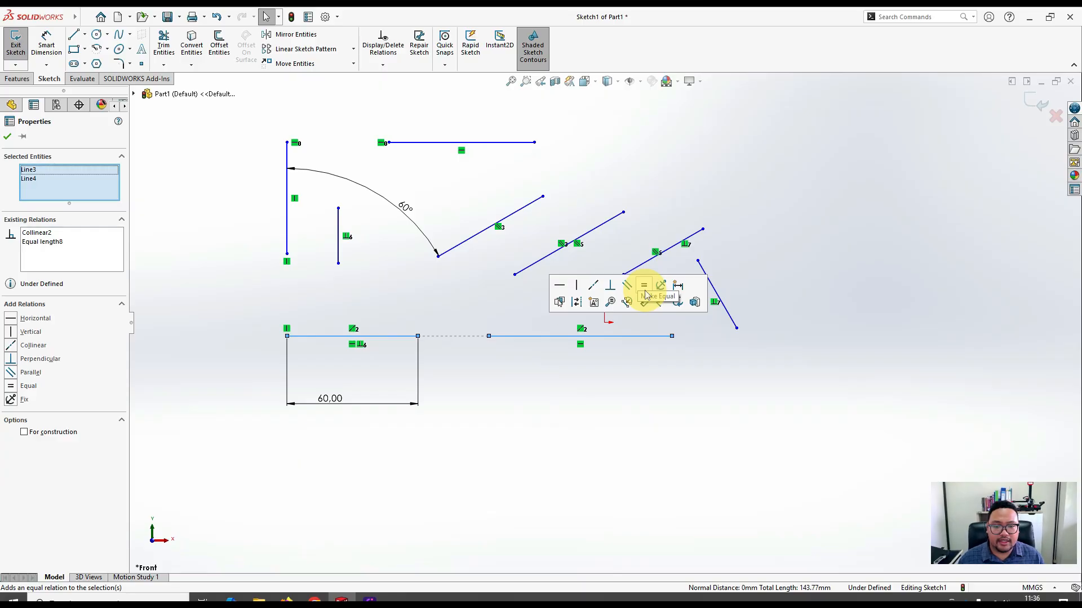
left_click(591, 374)
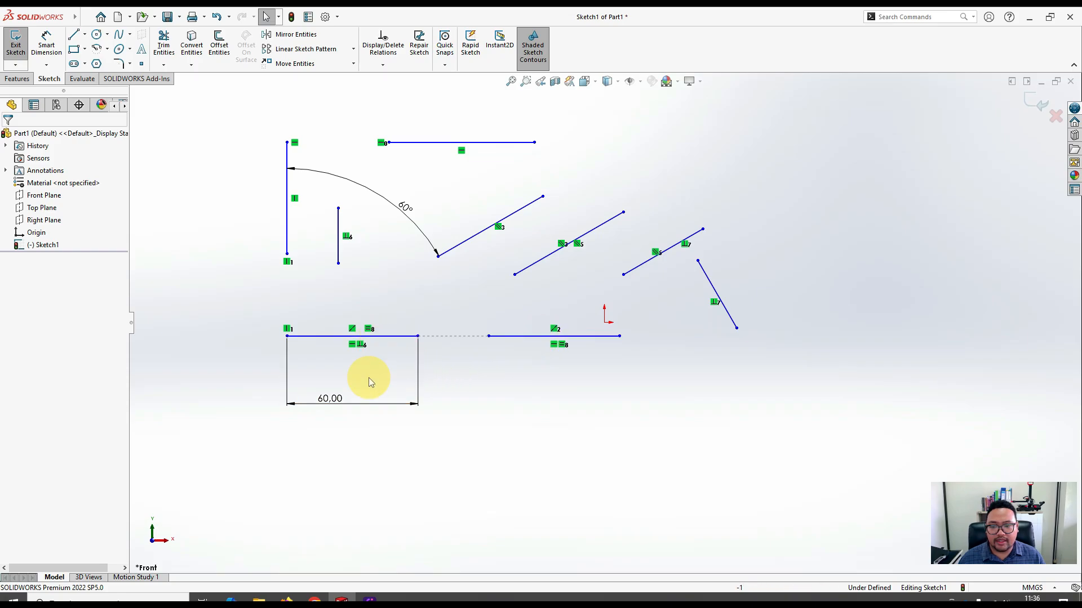
Dimension the lower-right horizontal line's length below it and make this dimension driven.
left_click(46, 42)
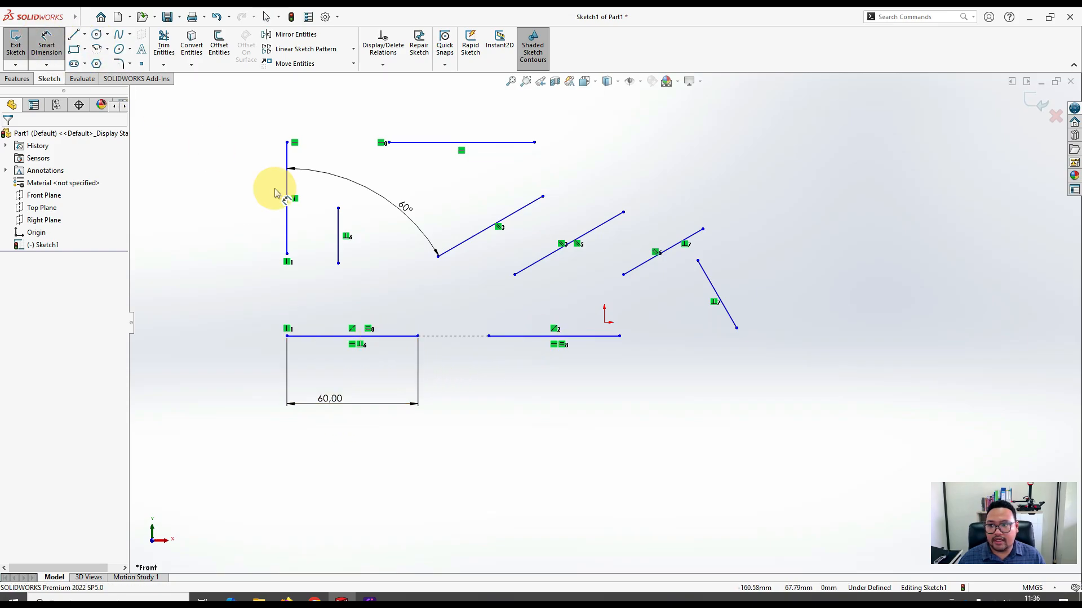
left_click(531, 360)
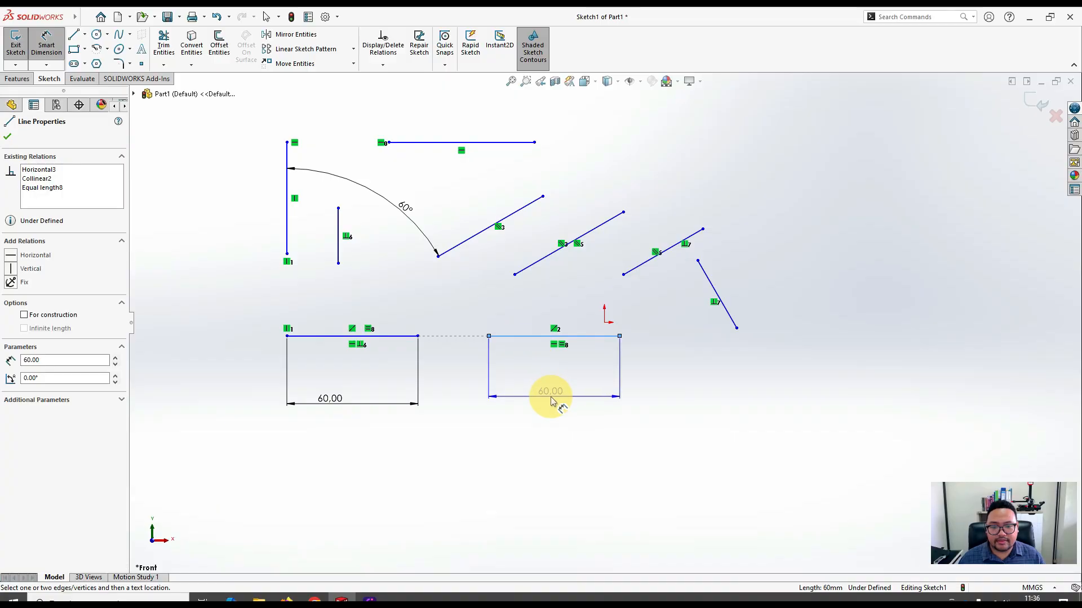
left_click(549, 396)
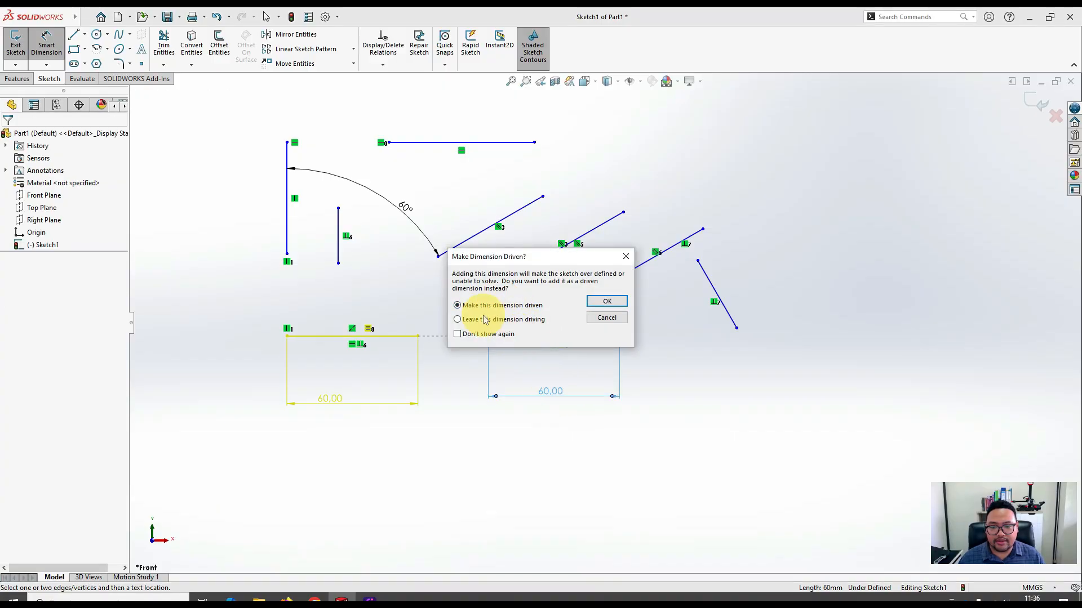
left_click(622, 305)
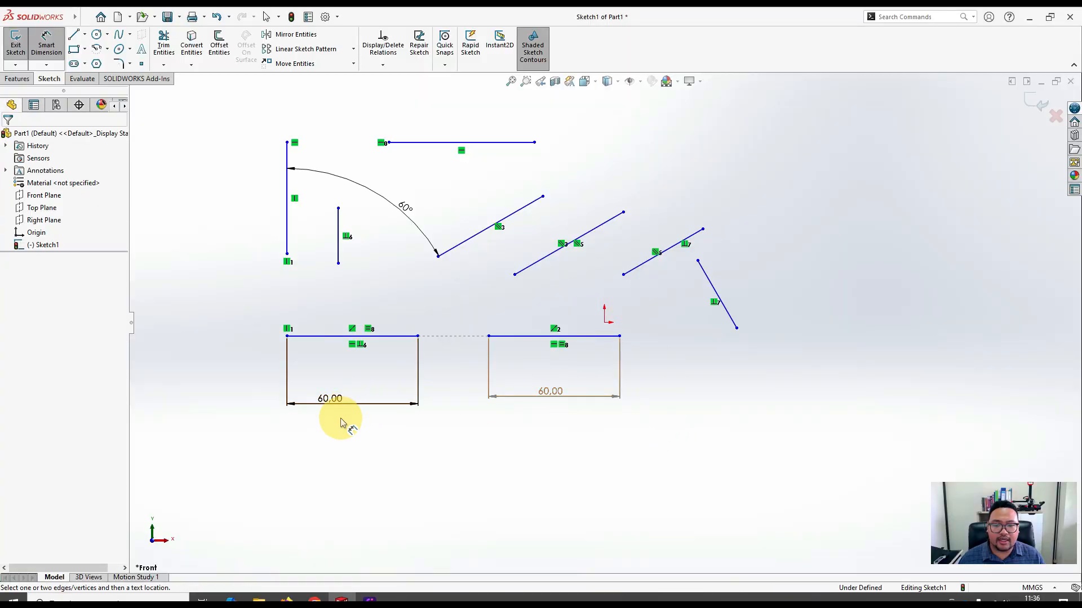
key("Escape")
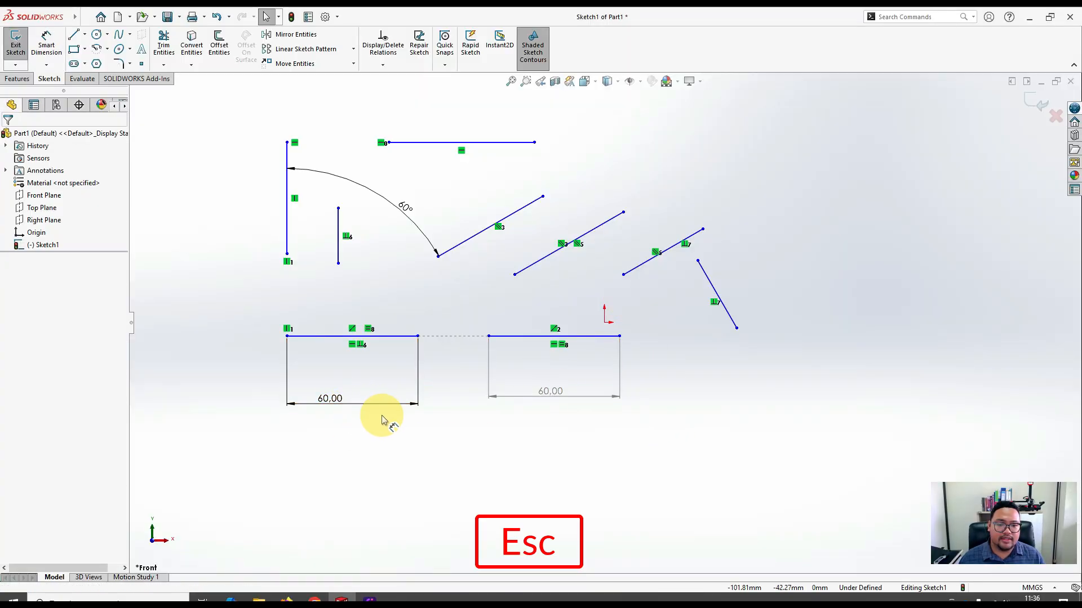
Set the lower-left horizontal line's length dimension to 70 mm.
double_click(327, 395)
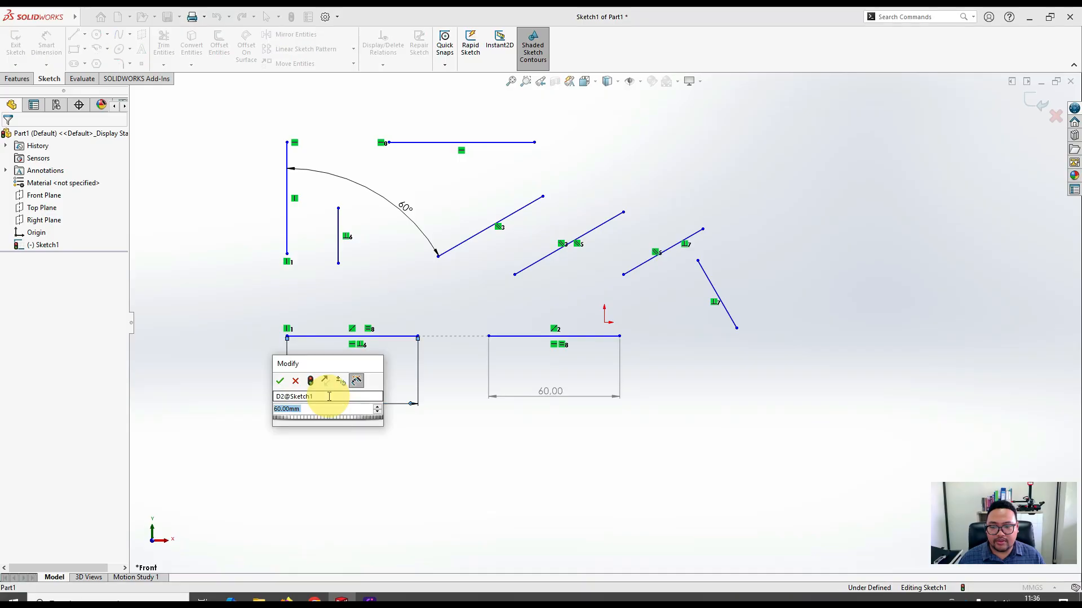
type("70")
key("Return")
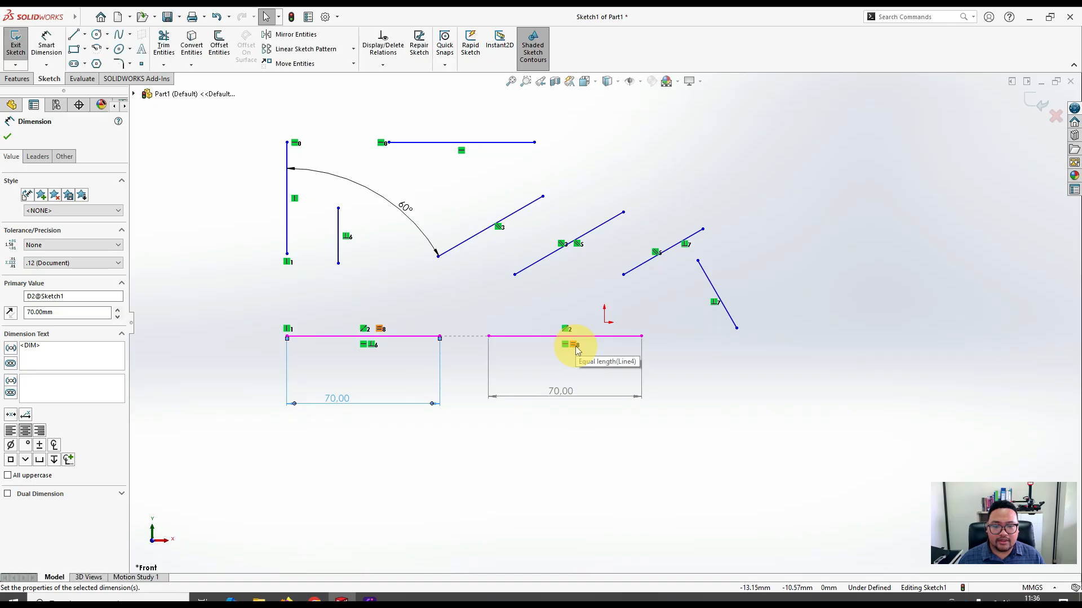
key("Escape")
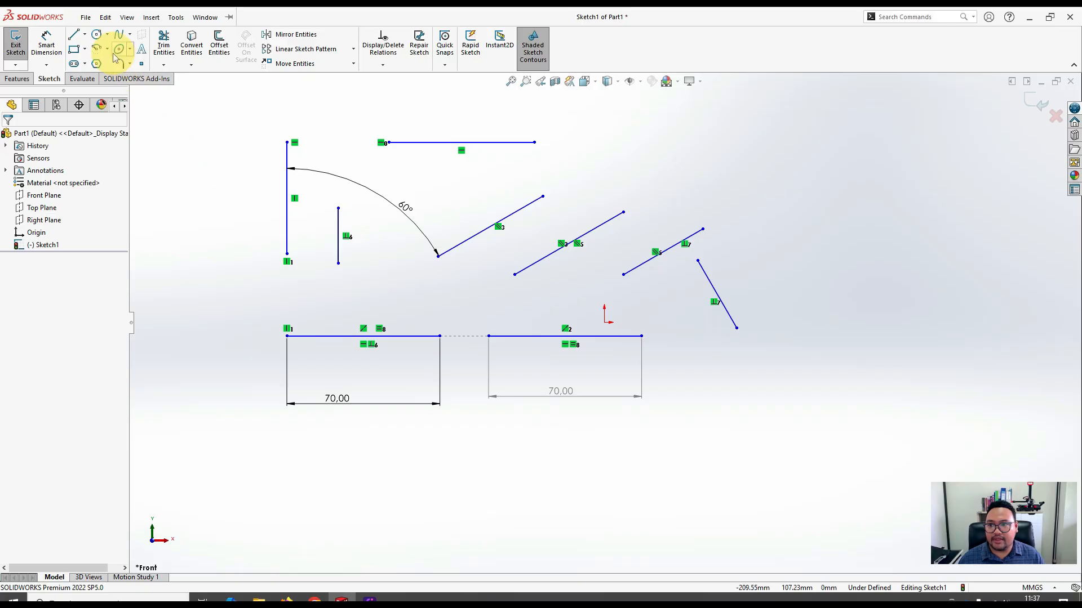
Sketch two separate circles above and beyond the slanted lines, with radii of about 6.3 mm and about 7 mm.
left_click(97, 35)
left_click_drag(725, 168, 739, 168)
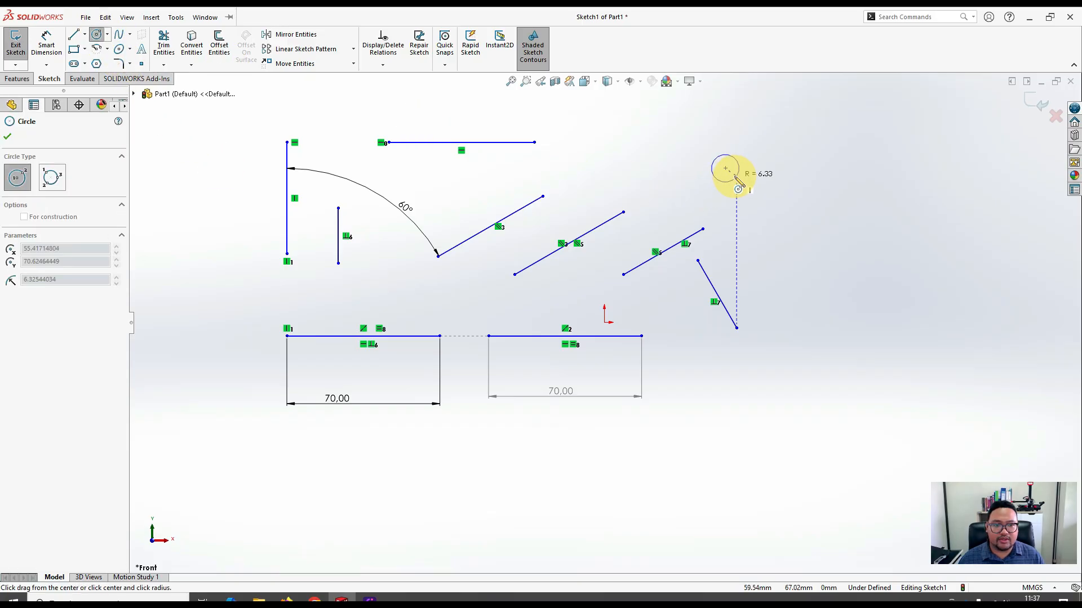
key("Escape")
left_click(100, 37)
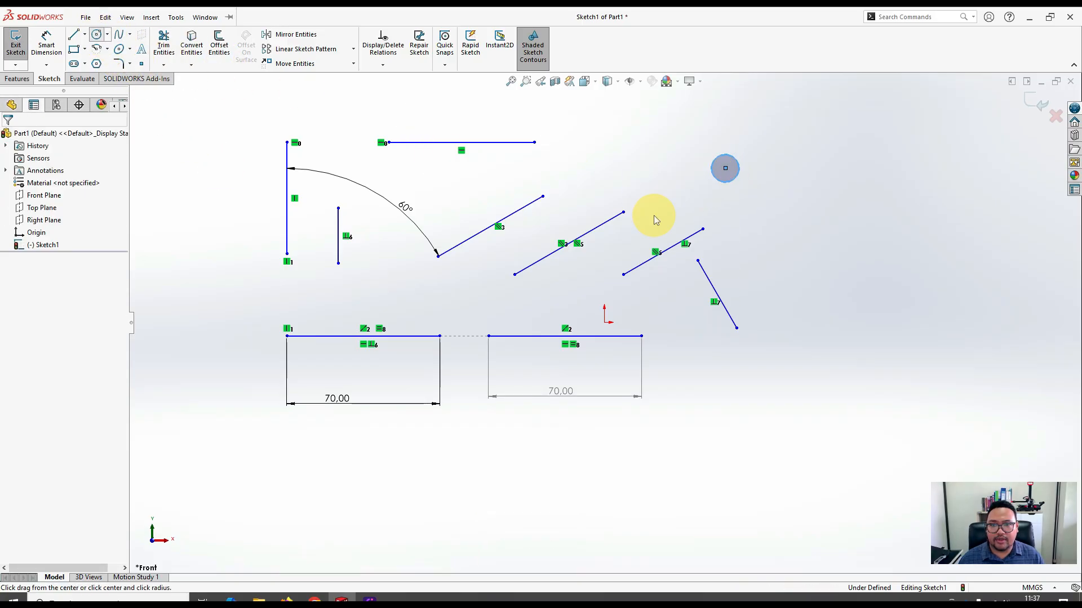
left_click_drag(835, 232, 836, 229)
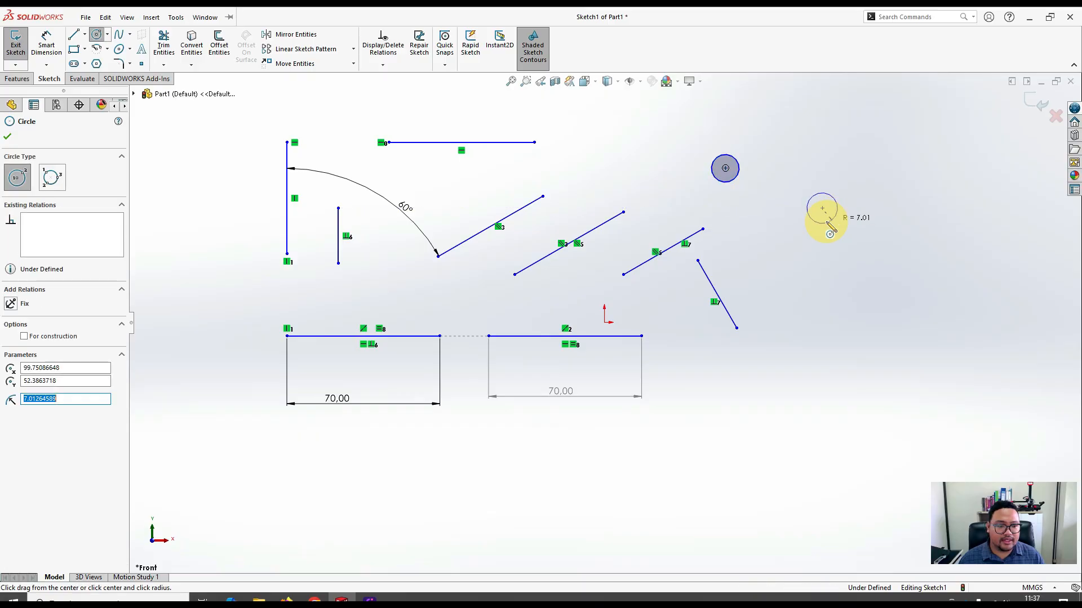
key("Escape")
Dimension the upper circle's diameter at 12 mm, with the dimension placed at its upper left.
left_click(46, 44)
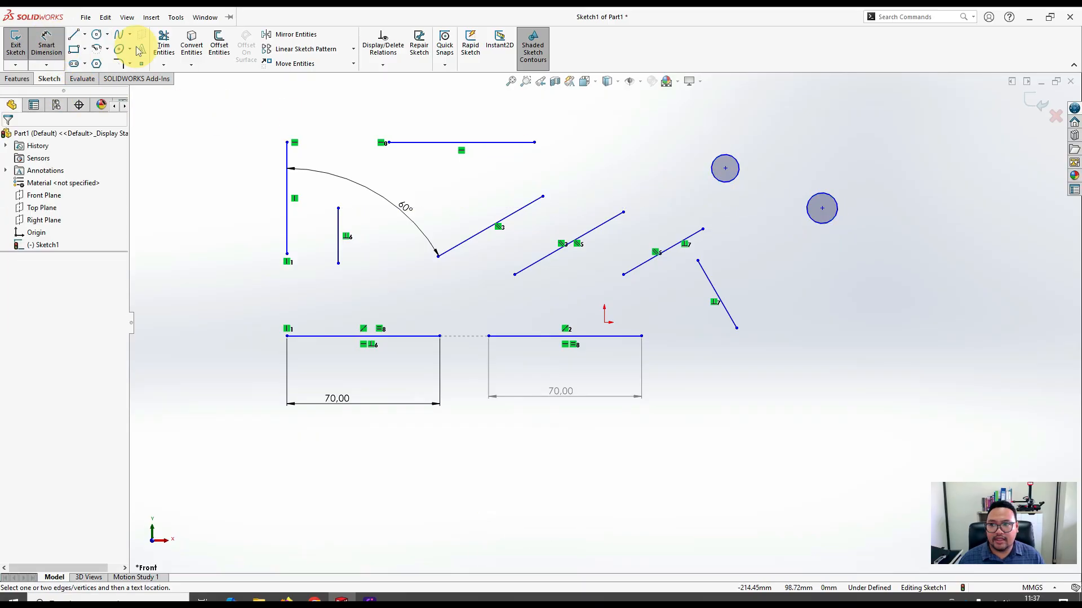
left_click(733, 159)
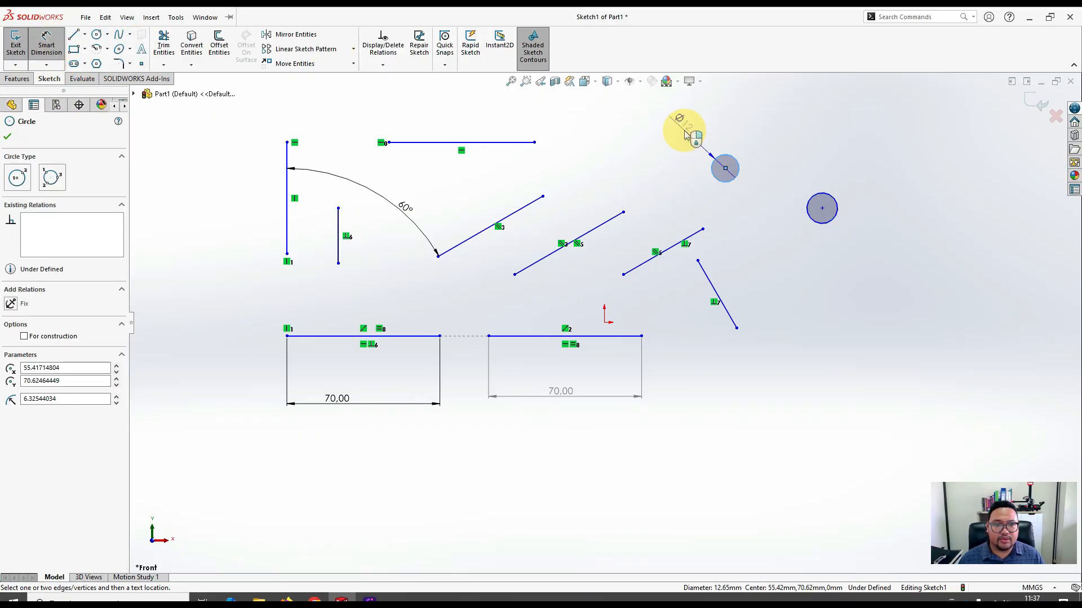
left_click(666, 174)
type("12")
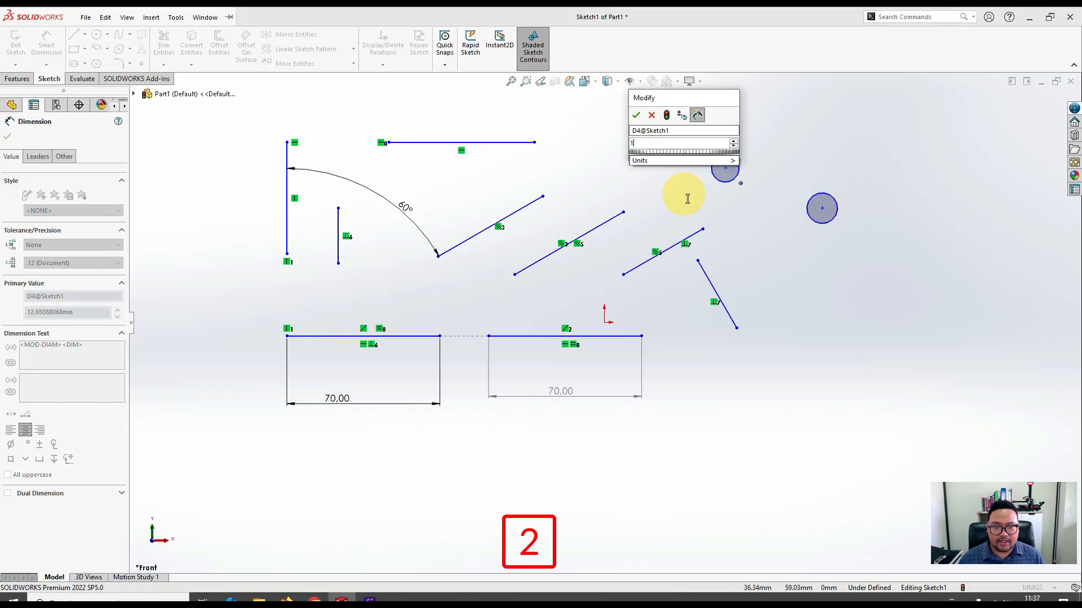
key("Return")
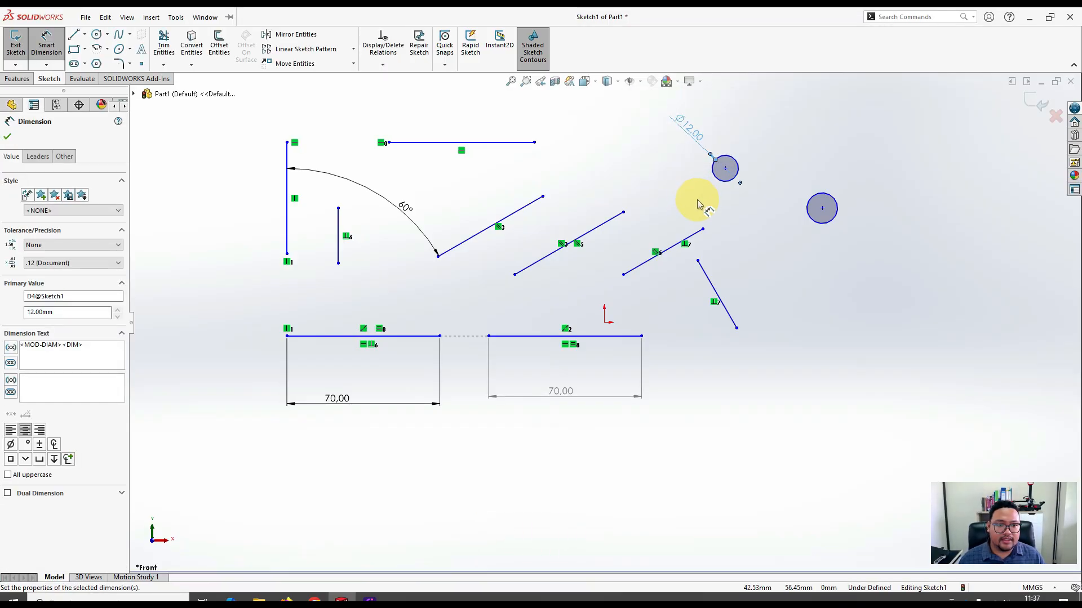
key("Escape")
Add an equal relation between the two circles.
left_click(730, 169)
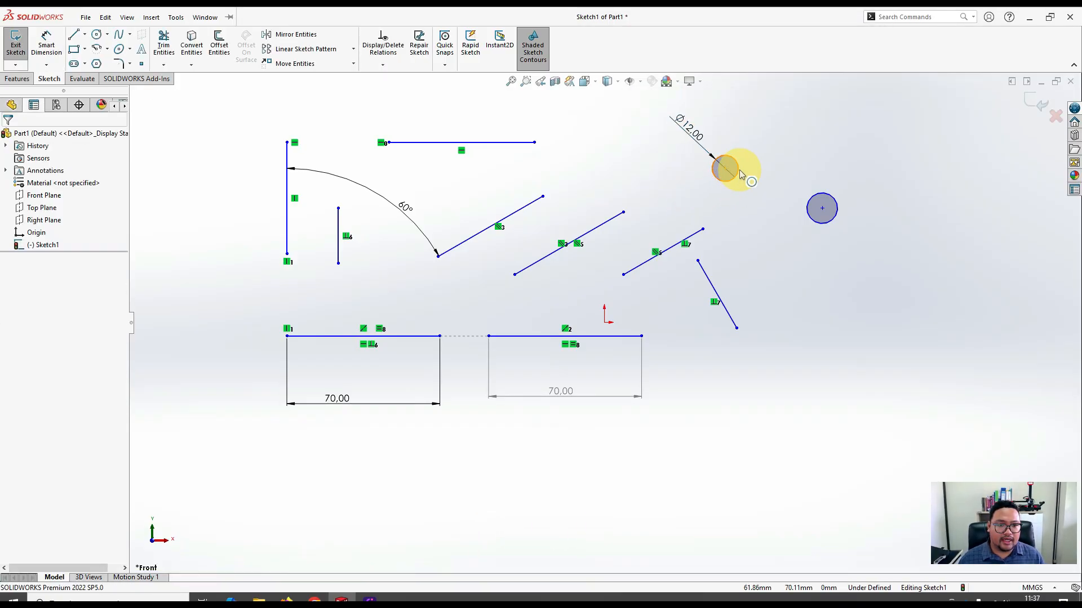
left_click(839, 207, "ctrl")
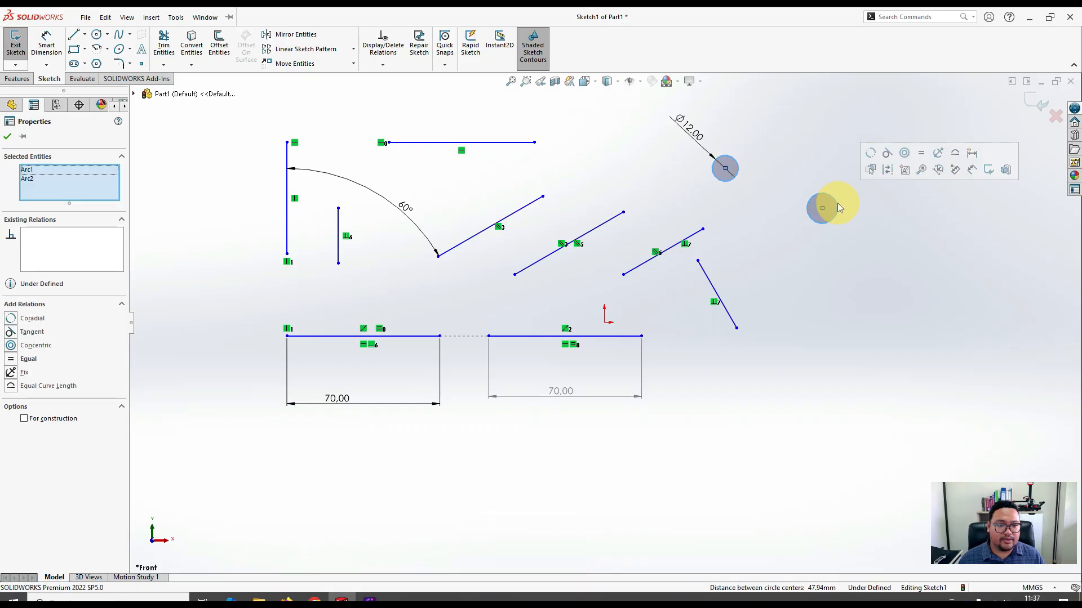
left_click(921, 153)
left_click(776, 183)
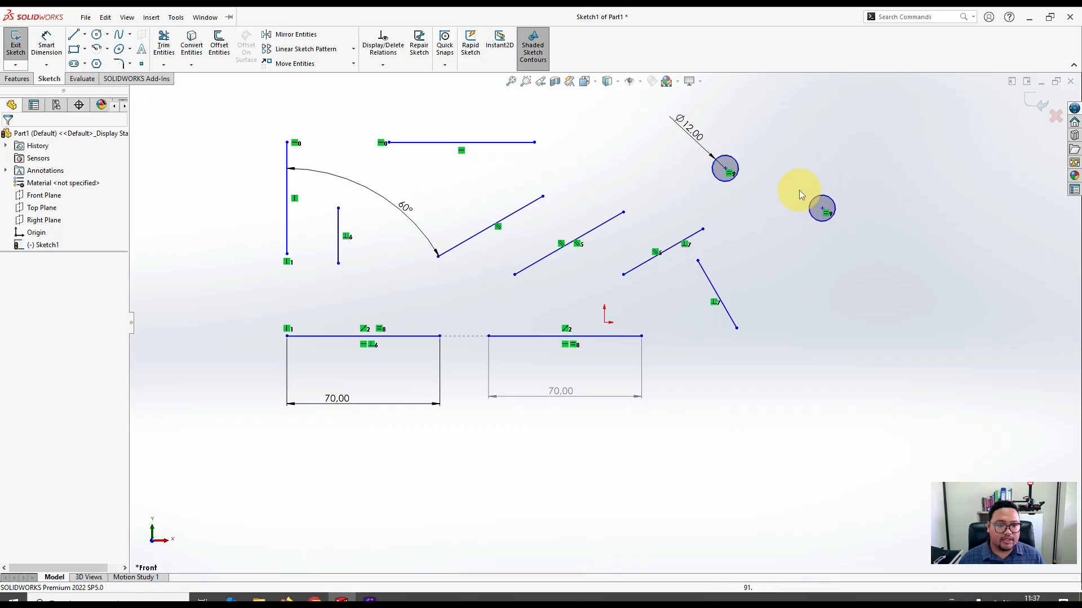
Set the upper circle's diameter dimension to 20 mm.
double_click(692, 131)
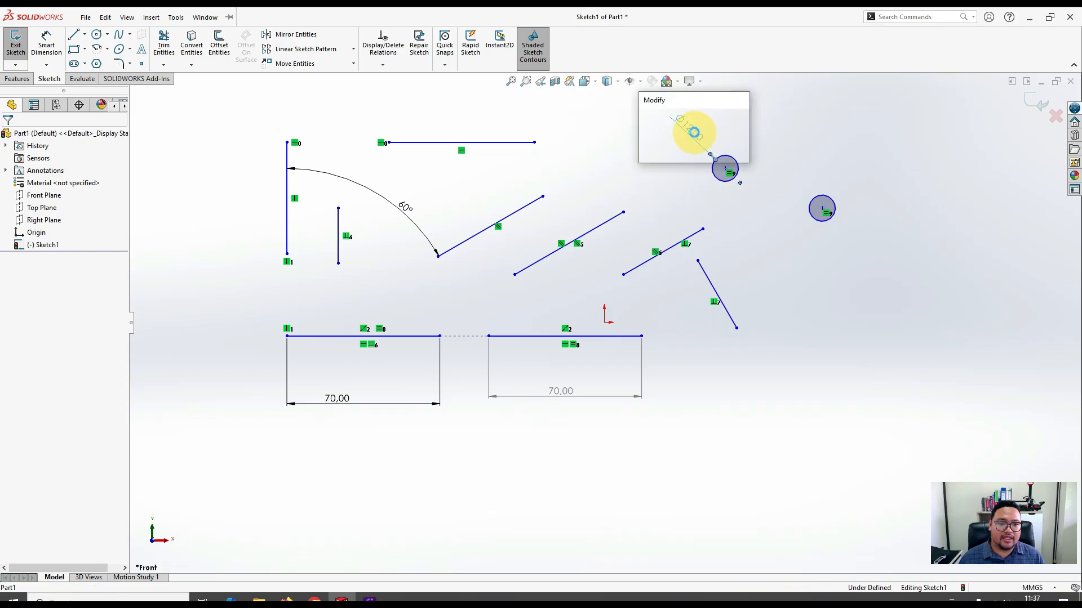
type("20")
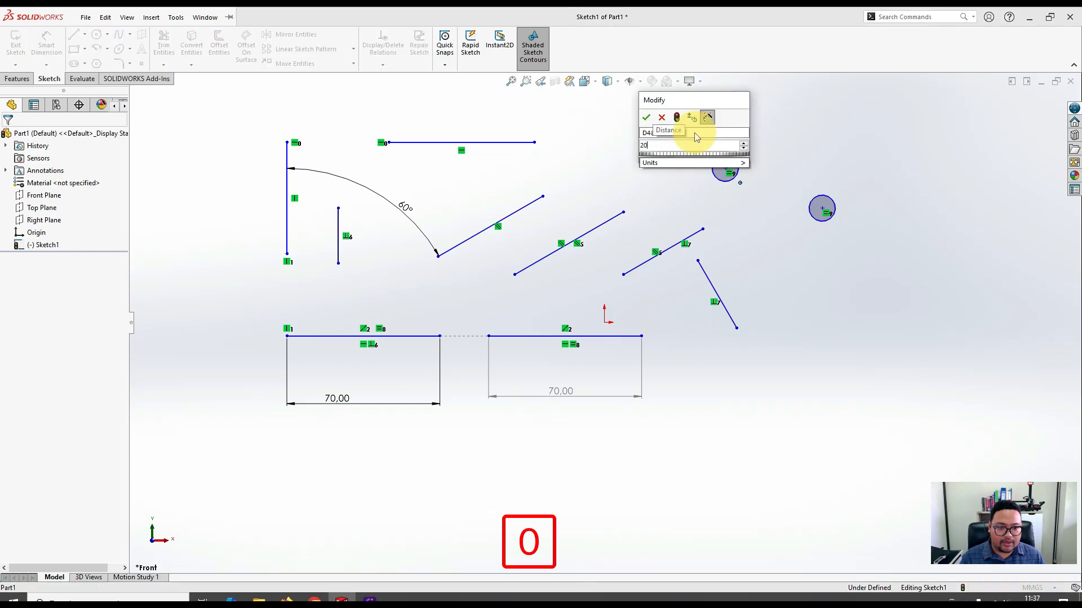
key("Return")
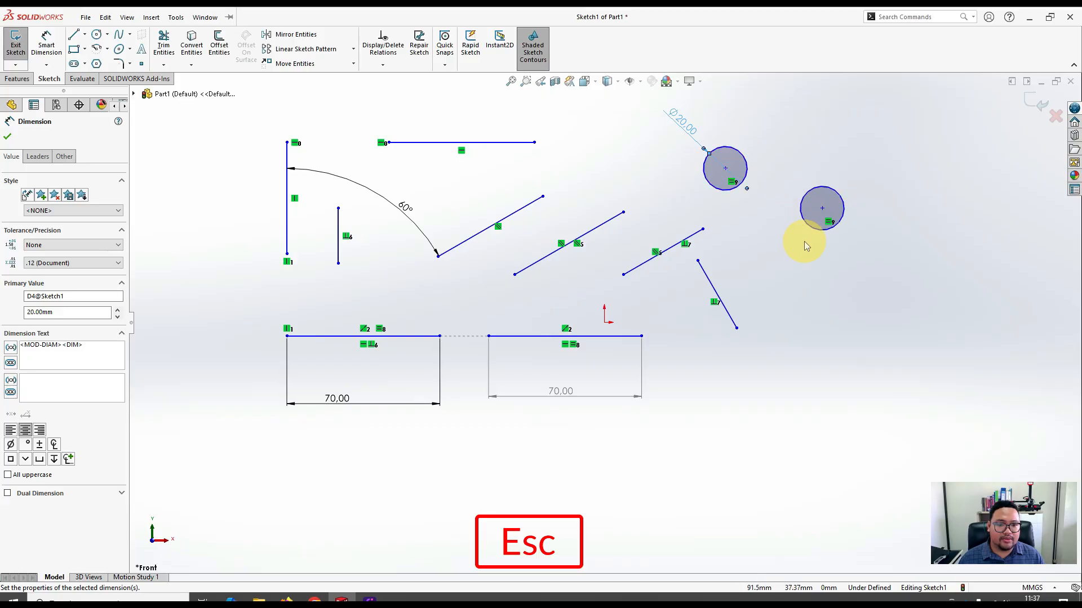
key("Escape")
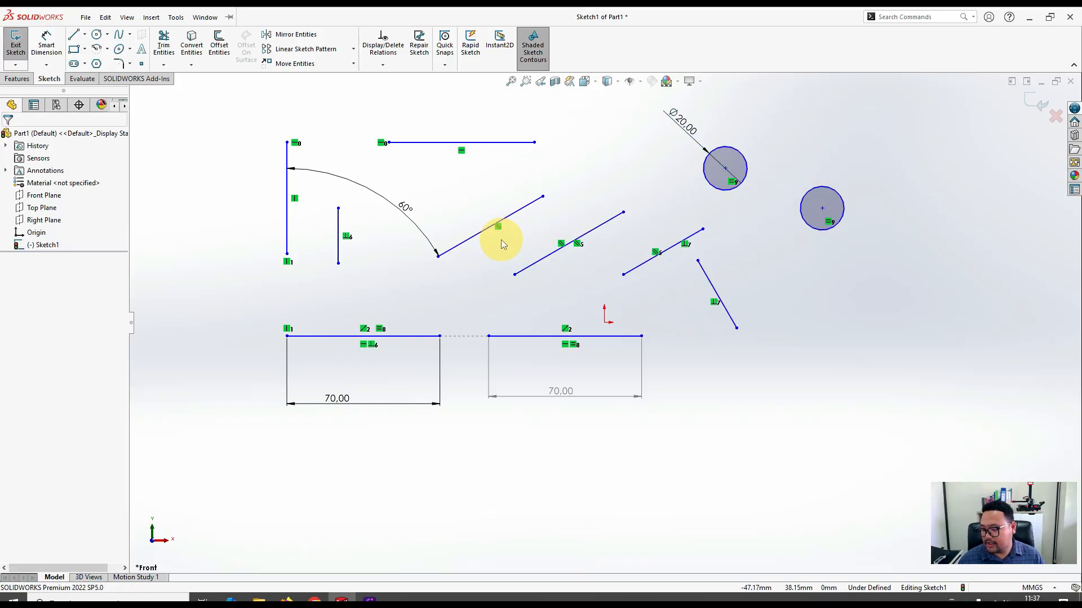
Add a fix relation to the horizontal line carrying the driving 70 mm dimension.
key("alt+Tab")
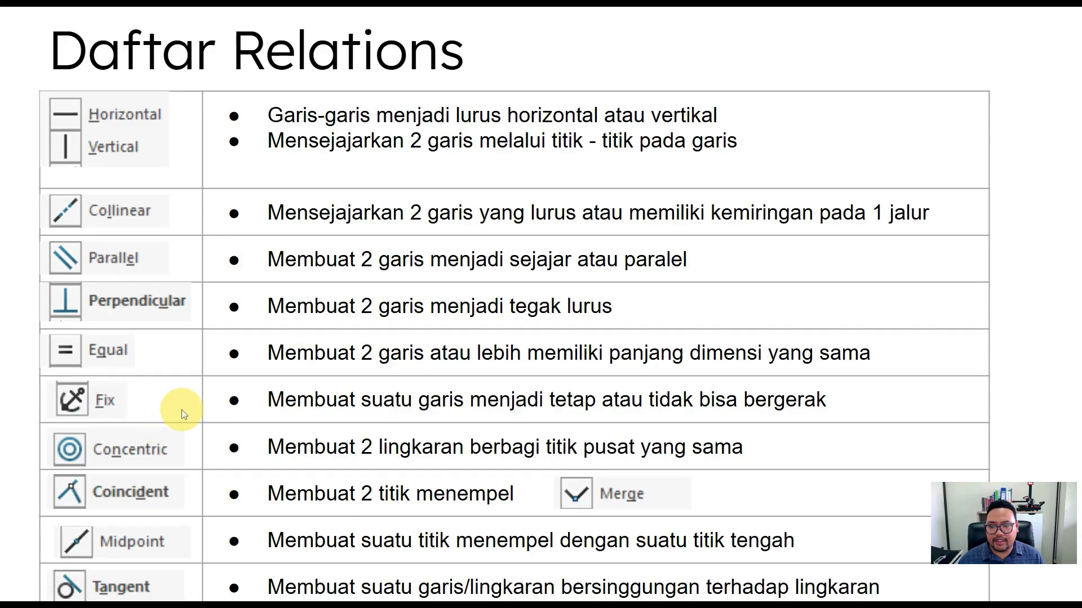
key("alt+Tab")
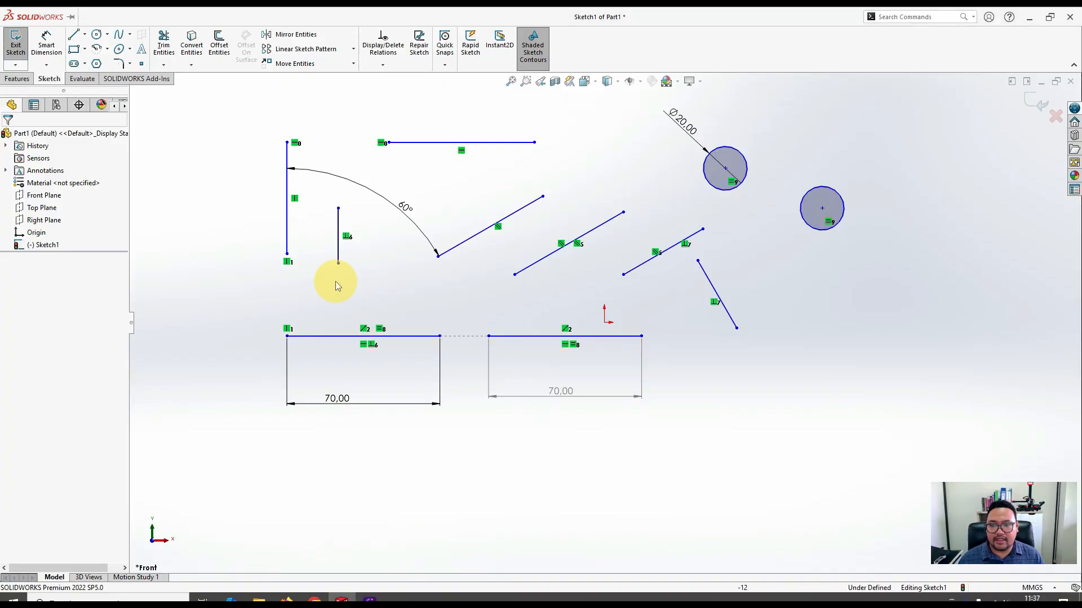
left_click(322, 337)
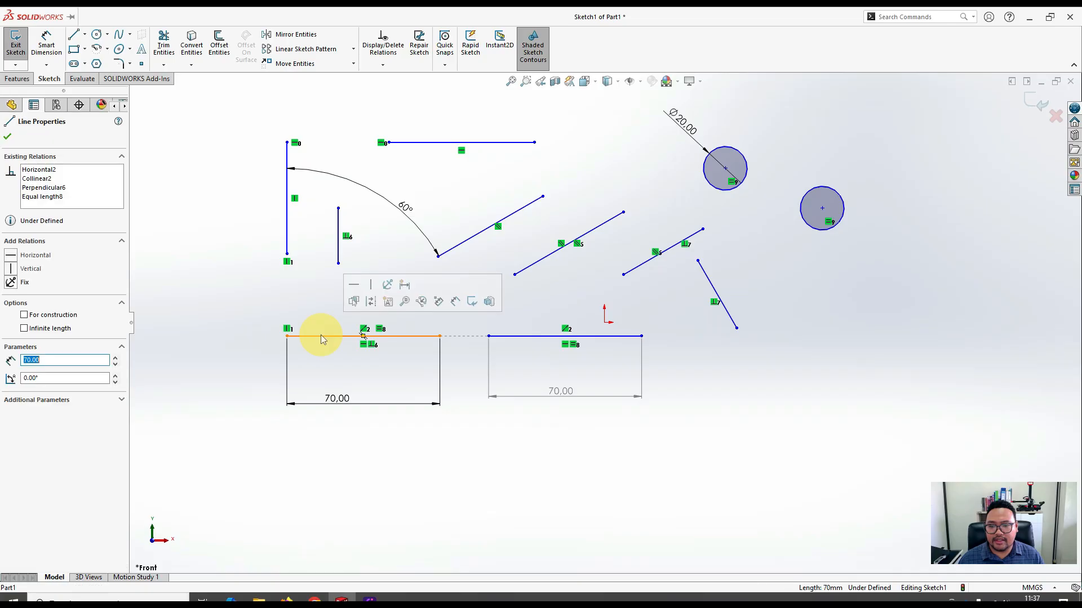
left_click(391, 290)
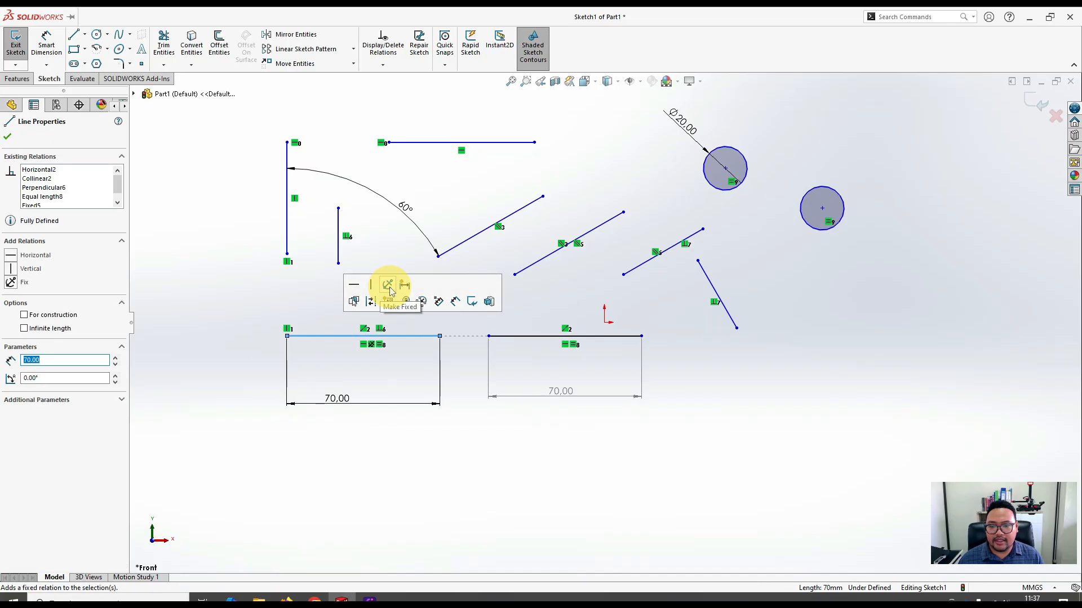
left_click(442, 444)
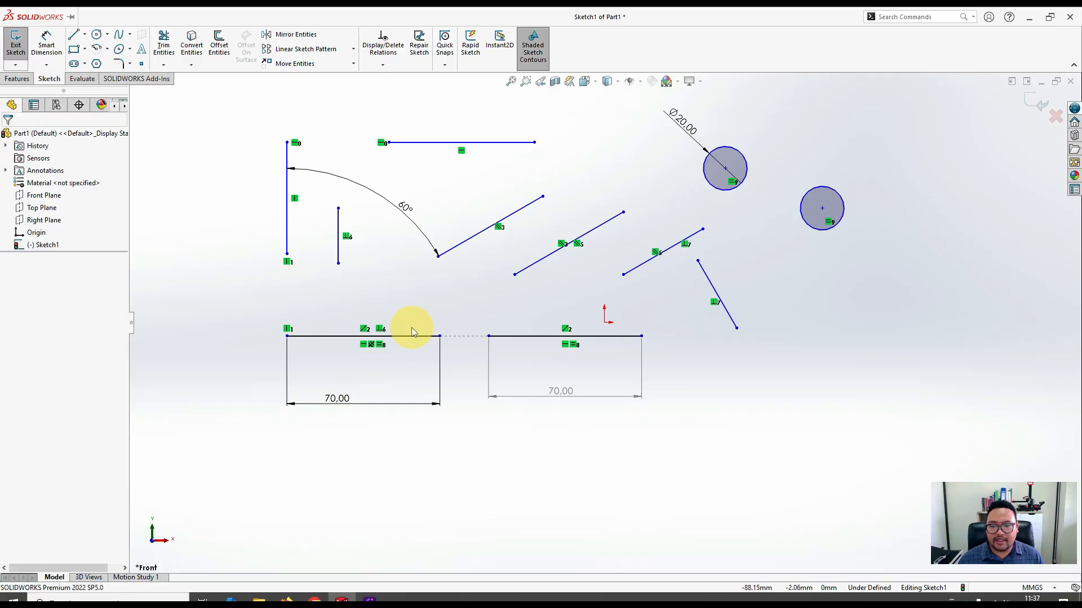
Shift the fixed line along its own direction by moving its right and left endpoints to test the relation.
left_click_drag(440, 336, 438, 303)
left_click(434, 433)
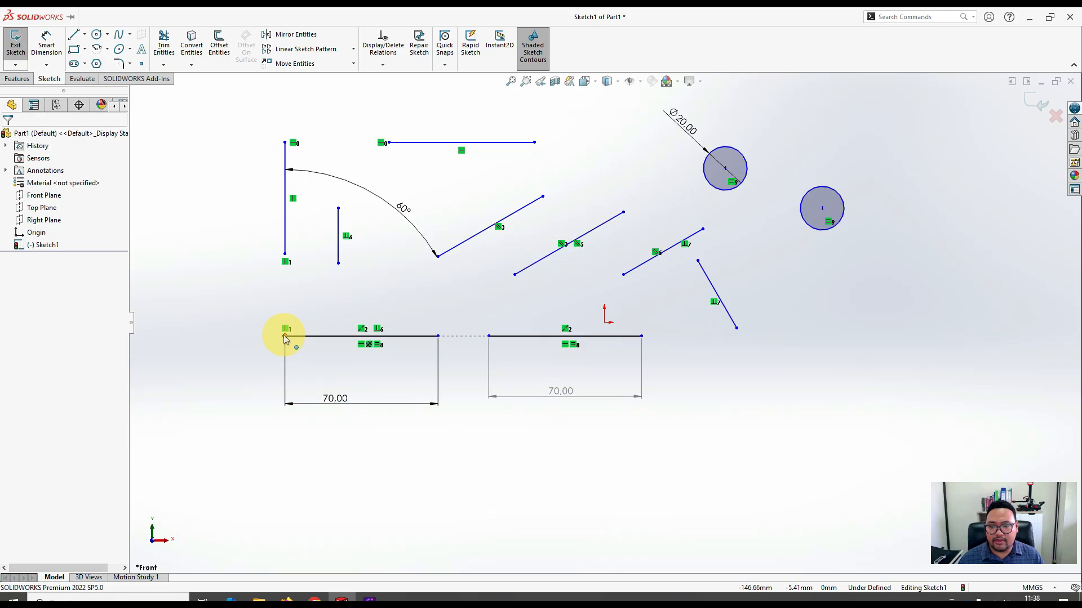
left_click_drag(286, 337, 294, 281)
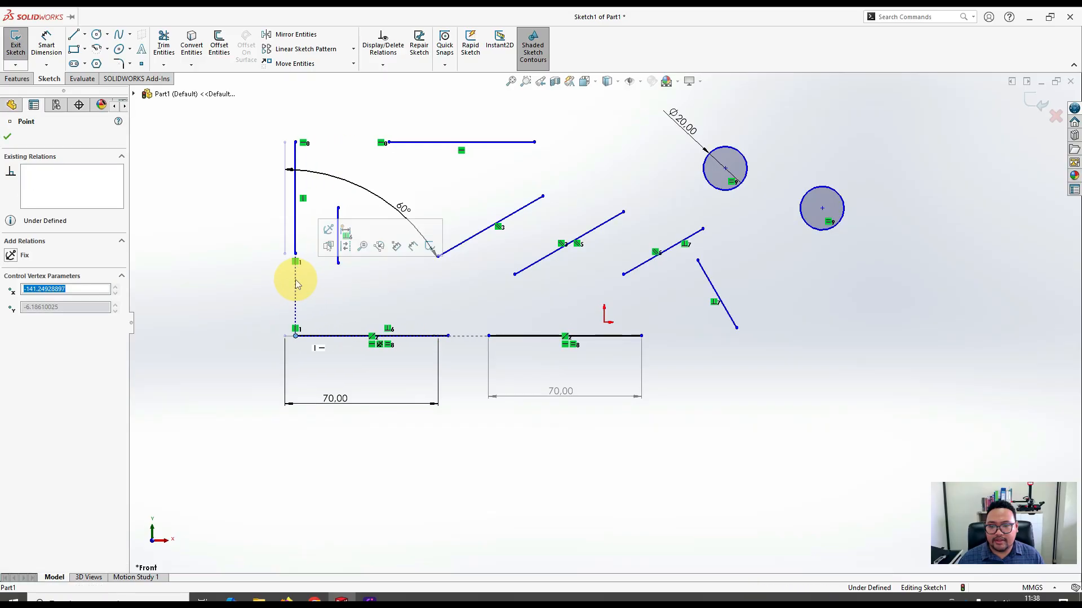
left_click(252, 332)
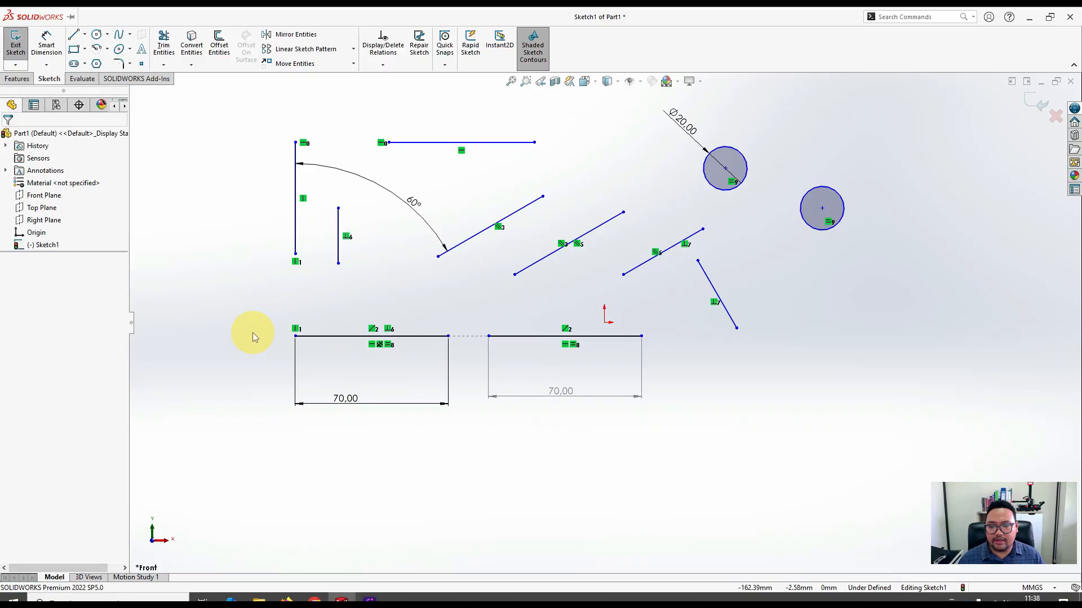
Add fix relations to the left and right endpoints of the fixed 70 mm line.
left_click(296, 336)
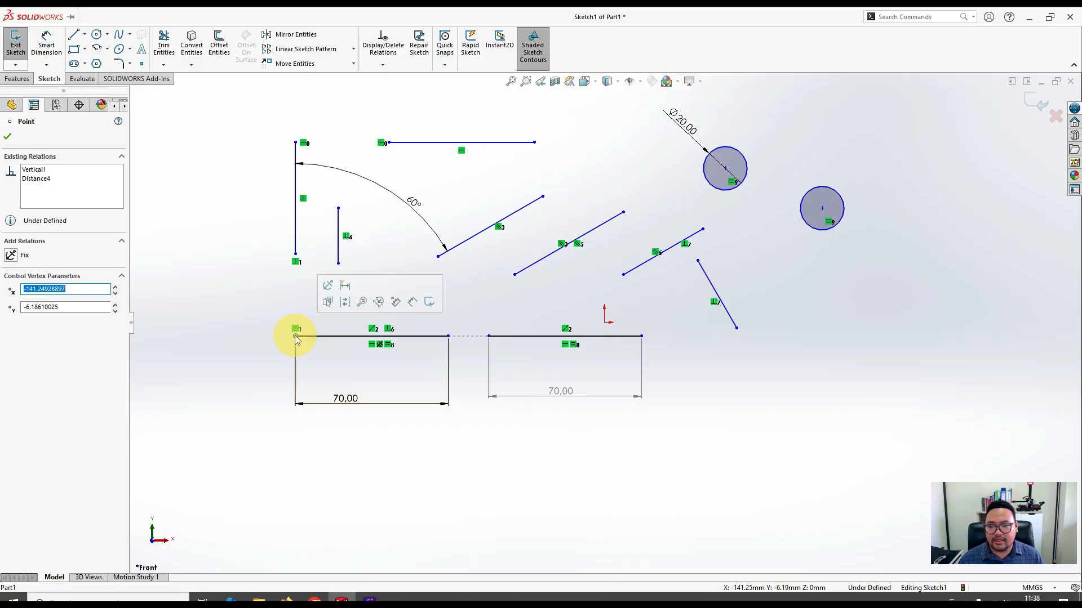
left_click(328, 285)
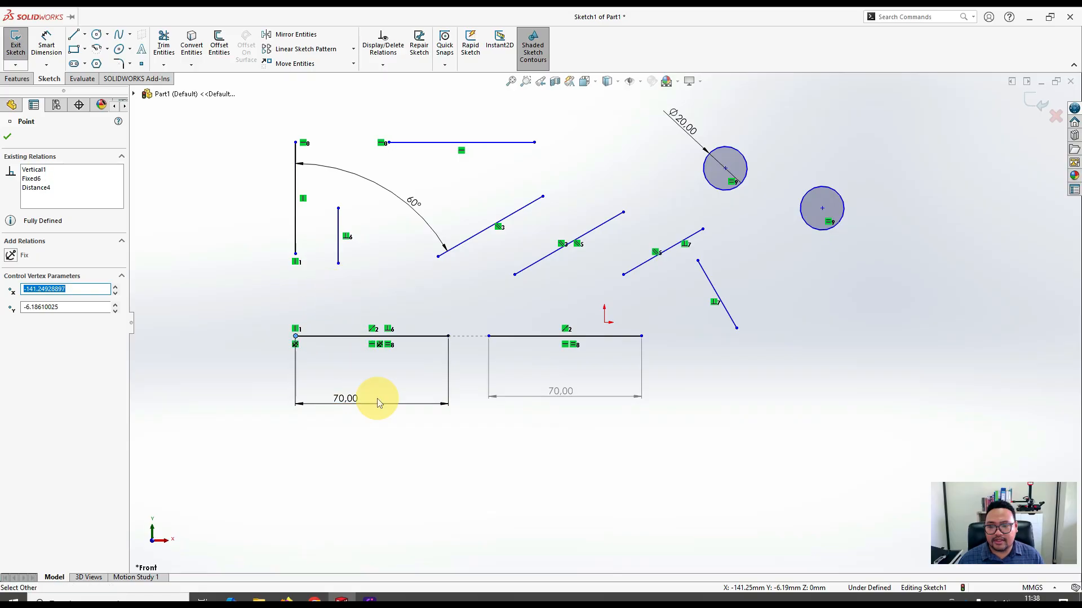
left_click(400, 445)
left_click(448, 337)
left_click_drag(411, 286, 414, 285)
Try to move the right endpoint of the fixed 70 mm line.
left_click_drag(448, 336, 375, 263)
left_click(472, 424)
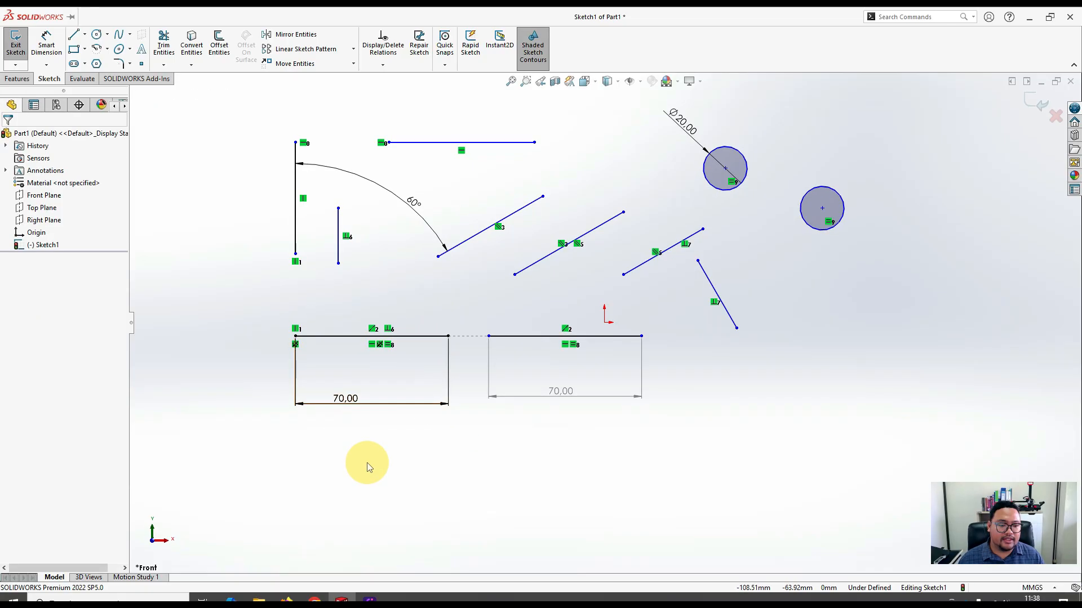
left_click(441, 329)
left_click(475, 435)
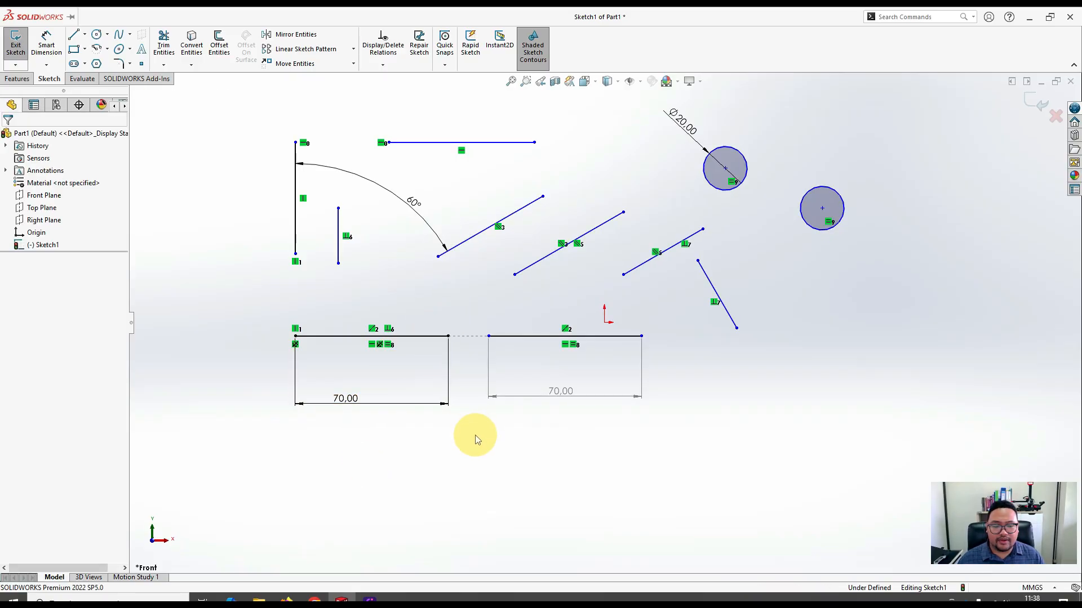
Sketch a circle with a radius of about 25.8 mm, below and to the right of the undimensioned small circle.
key("alt+Tab")
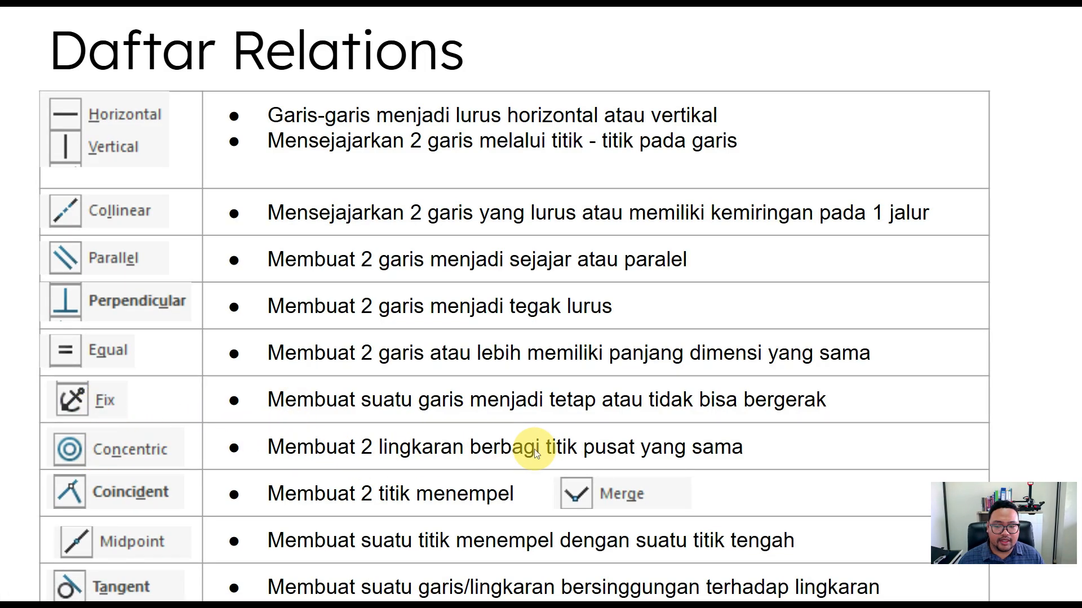
key("alt+Tab")
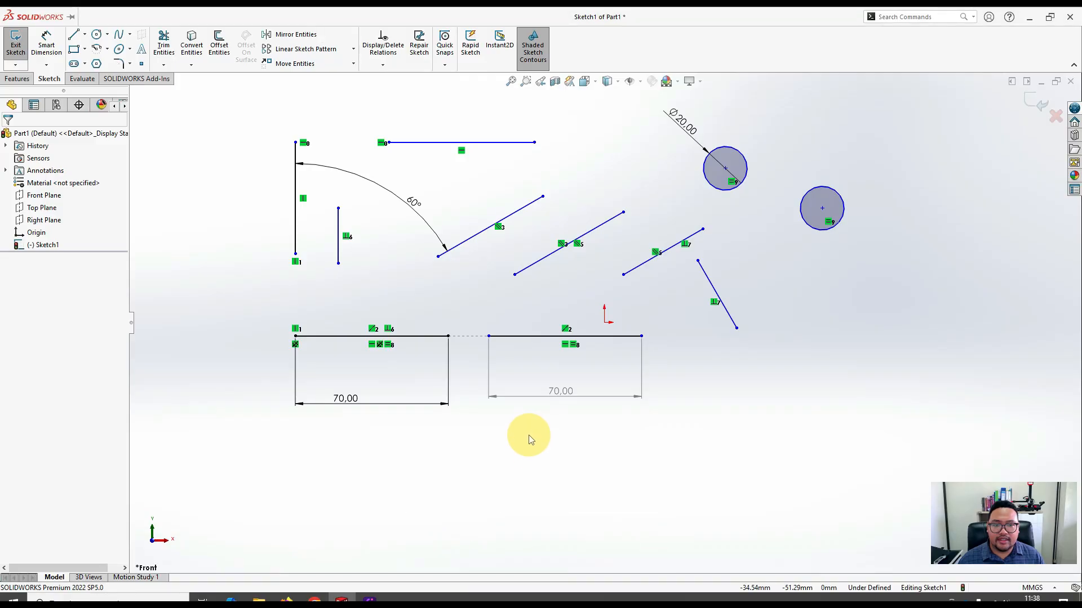
left_click(97, 34)
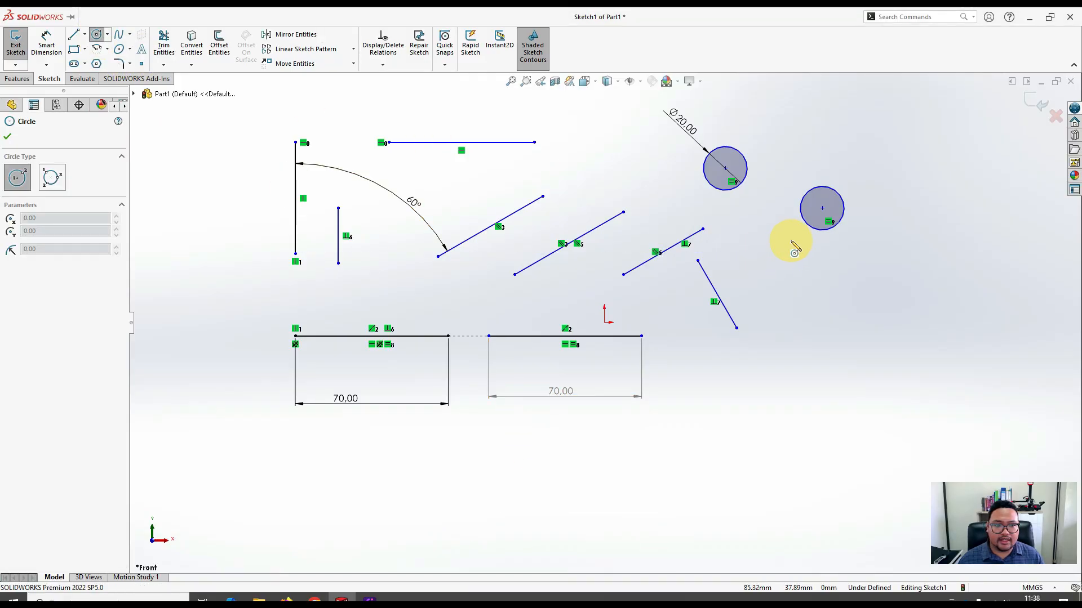
left_click(879, 261)
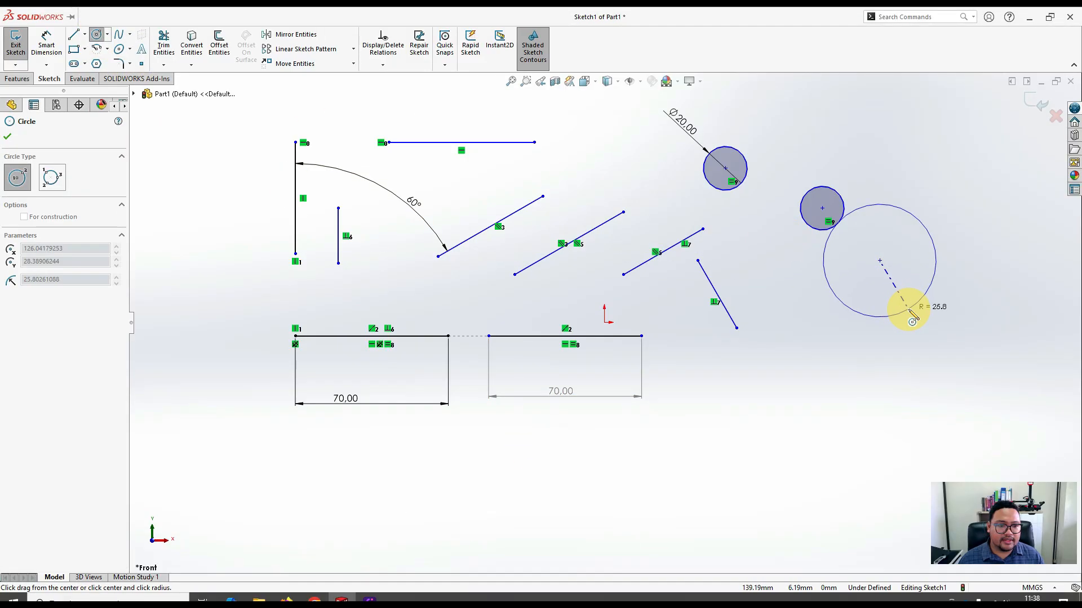
key("Escape")
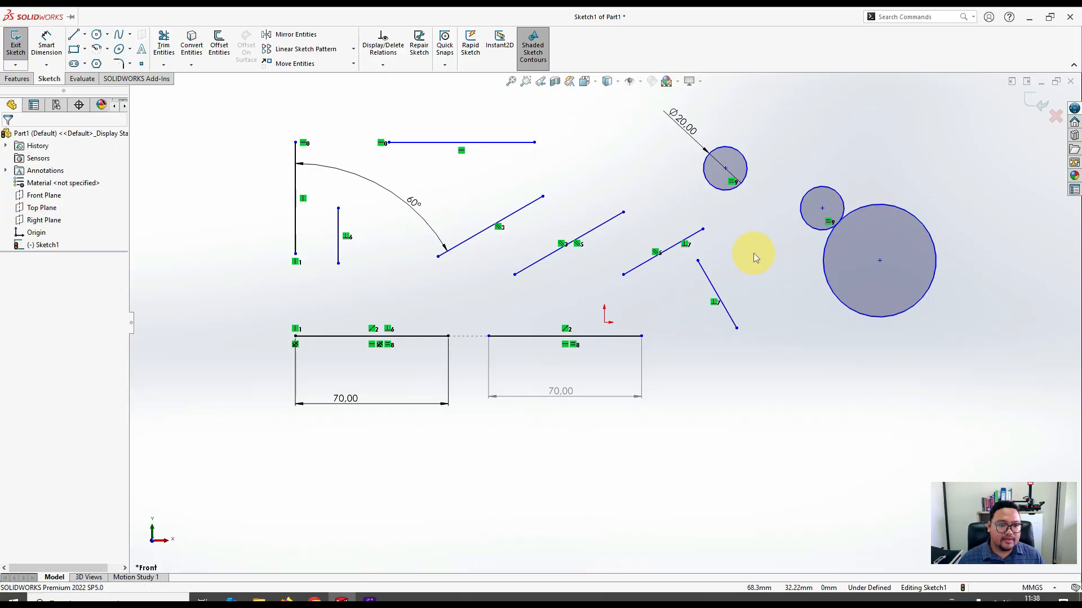
Add a concentric relation between the large circle and the neighbouring small circle.
left_click(892, 210)
key("ctrl")
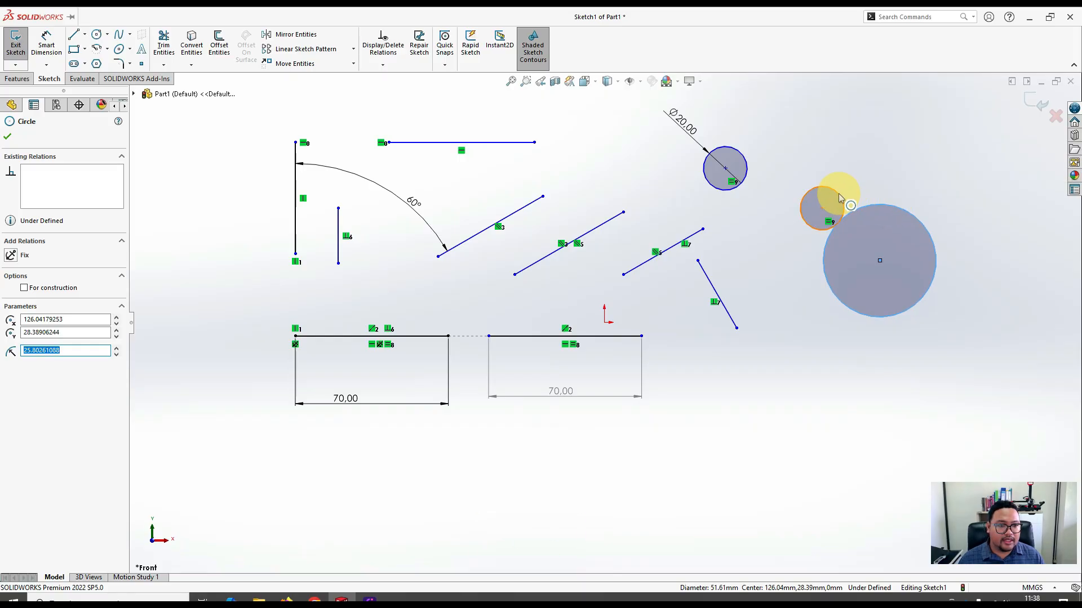
left_click(838, 194, "ctrl")
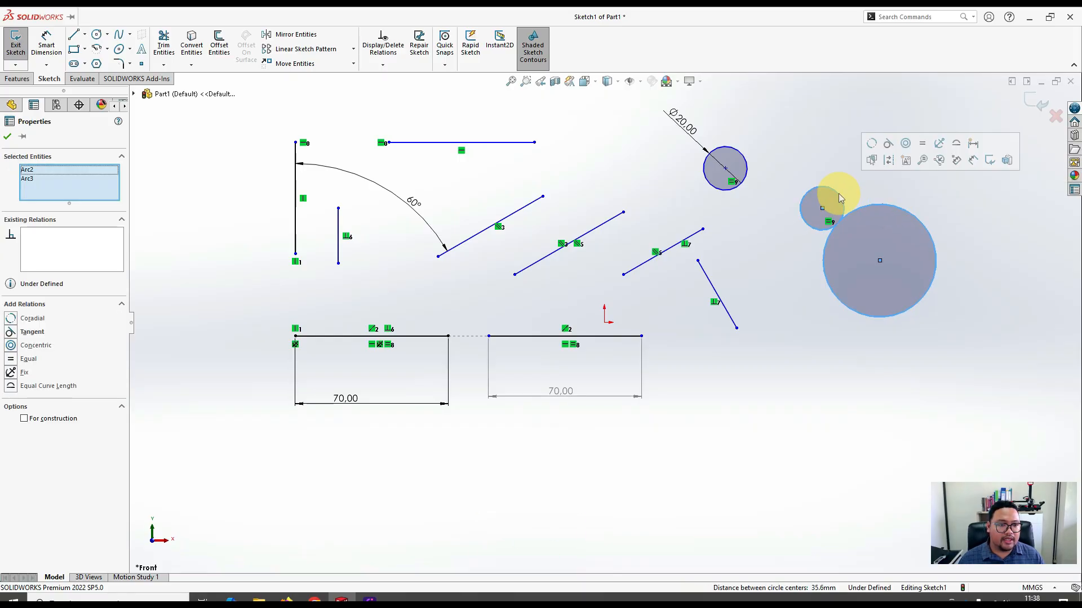
left_click(906, 144)
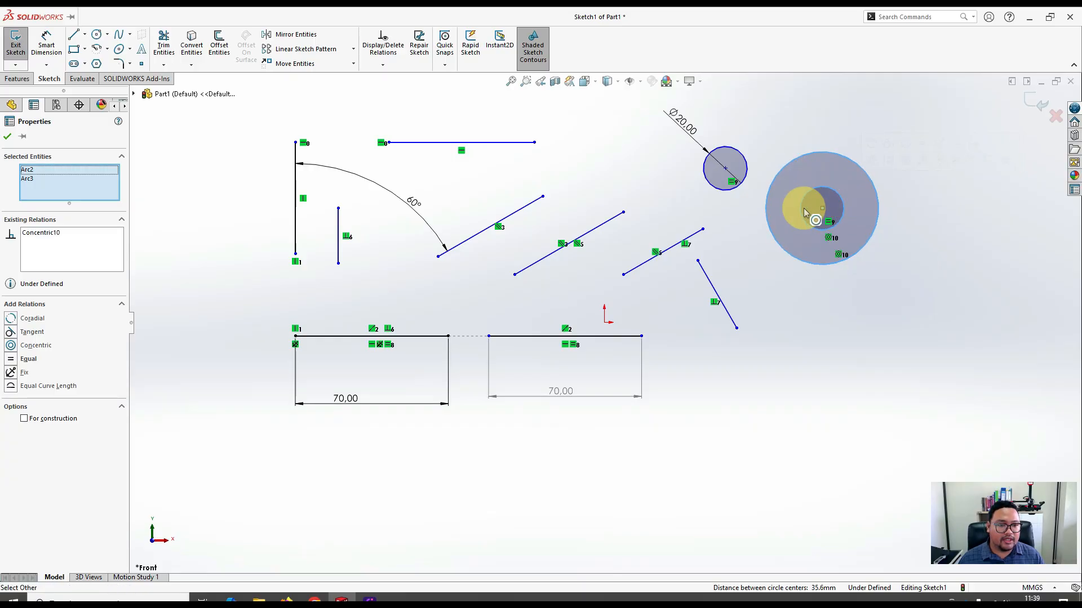
Reposition the two concentric circles by moving their shared center point.
left_click_drag(835, 218, 821, 210)
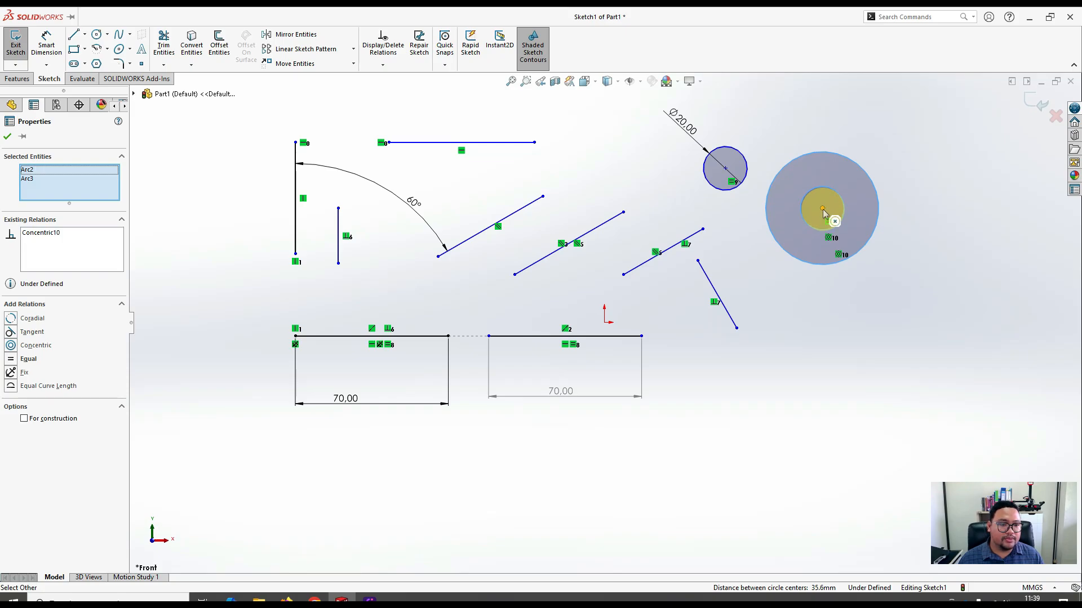
left_click(806, 284)
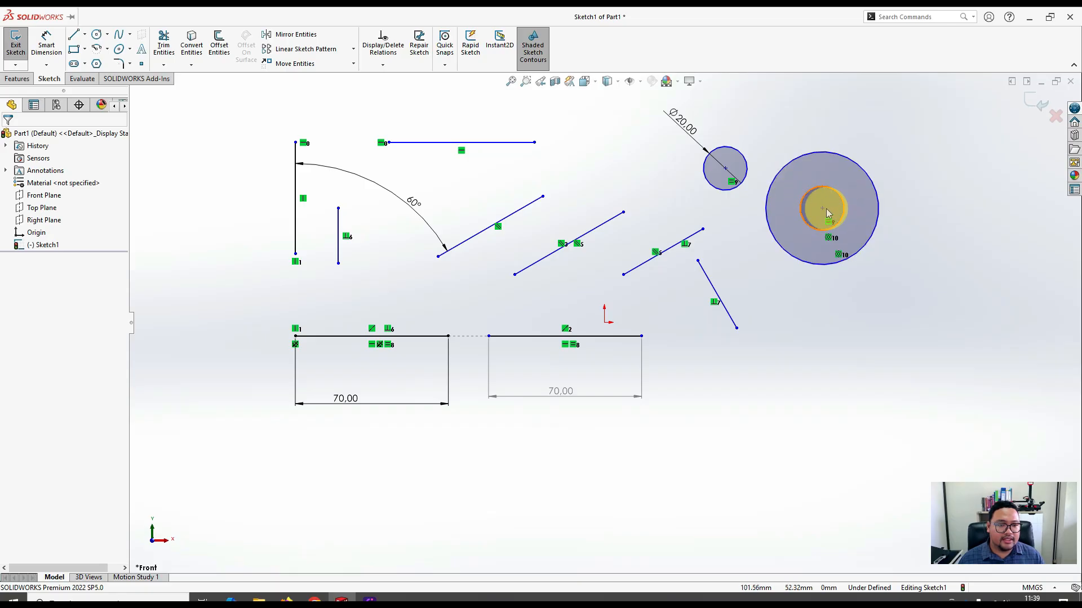
mouse_move(828, 211)
left_mouse_down()
mouse_move(891, 239)
mouse_move(801, 321)
mouse_move(766, 228)
mouse_move(857, 204)
mouse_move(844, 224)
left_mouse_up()
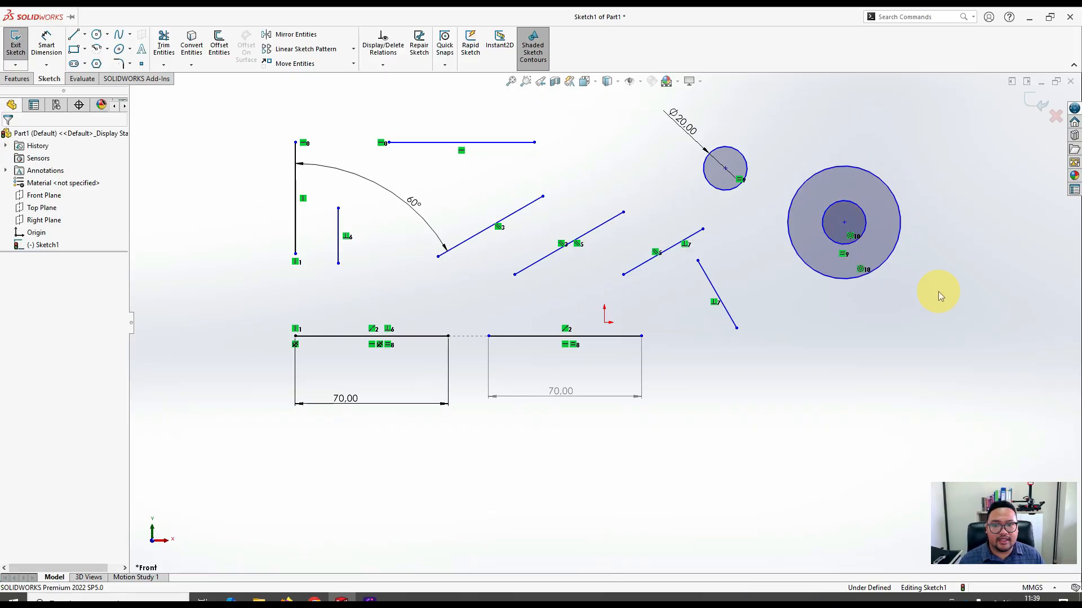
mouse_move(844, 223)
left_mouse_down()
mouse_move(848, 197)
mouse_move(796, 240)
mouse_move(870, 231)
mouse_move(835, 201)
mouse_move(828, 228)
mouse_move(828, 214)
left_mouse_up()
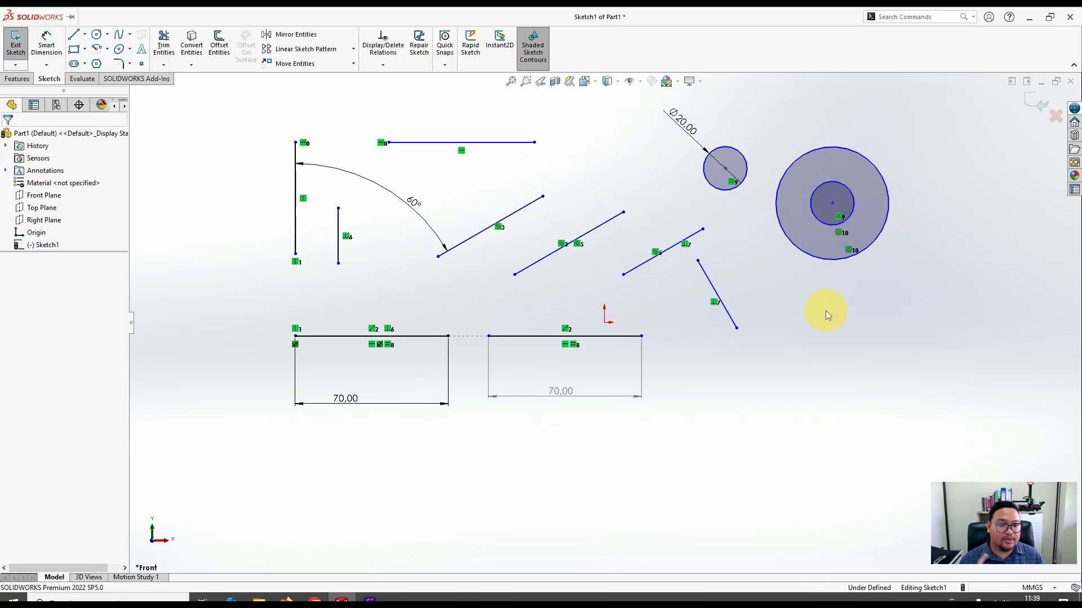
Make the 60° slanted line's lower endpoint coincident with the fixed line's right endpoint, and shorten the slanted line slightly from its upper end.
key("alt+Tab")
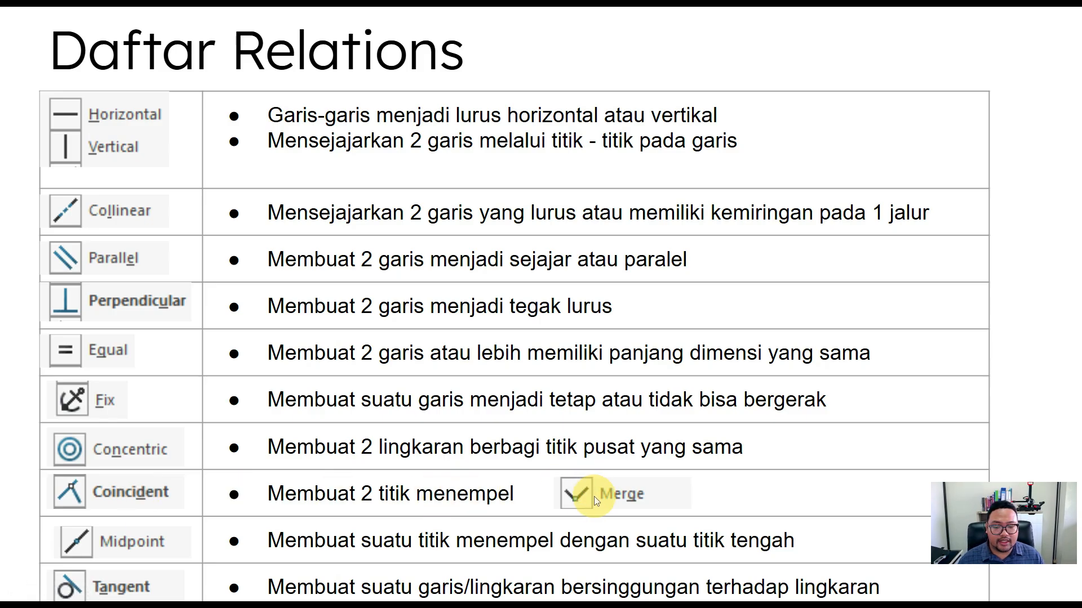
key("alt+Tab")
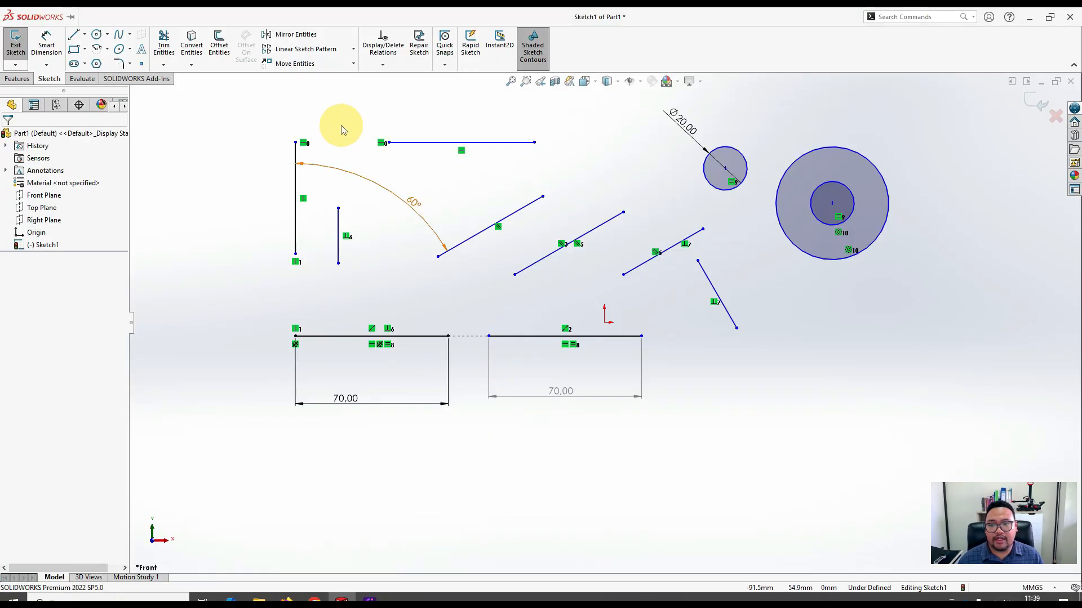
left_click(439, 257)
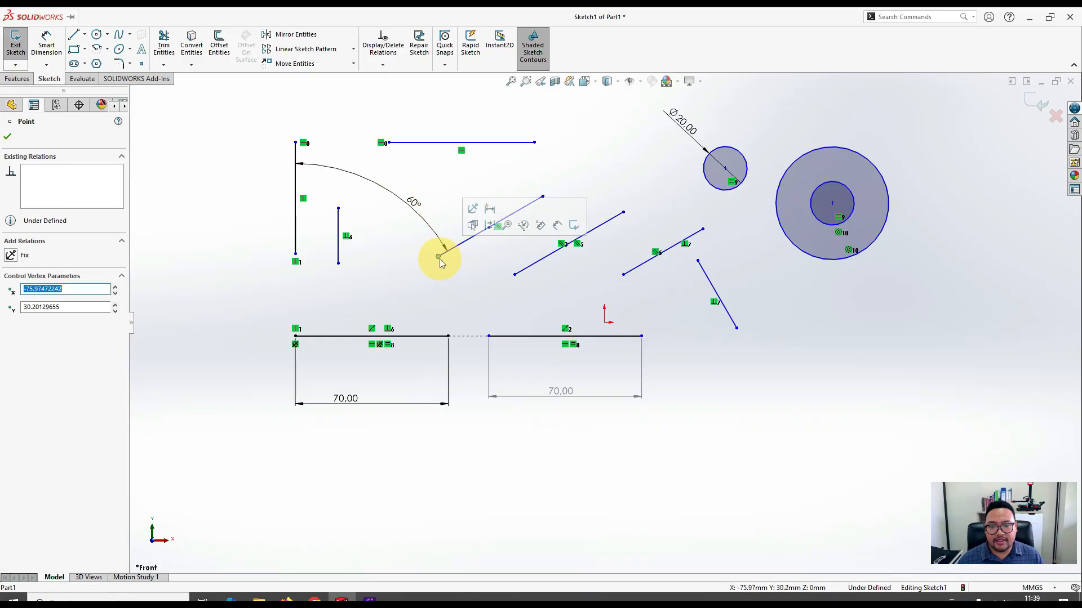
left_click(448, 336, "ctrl")
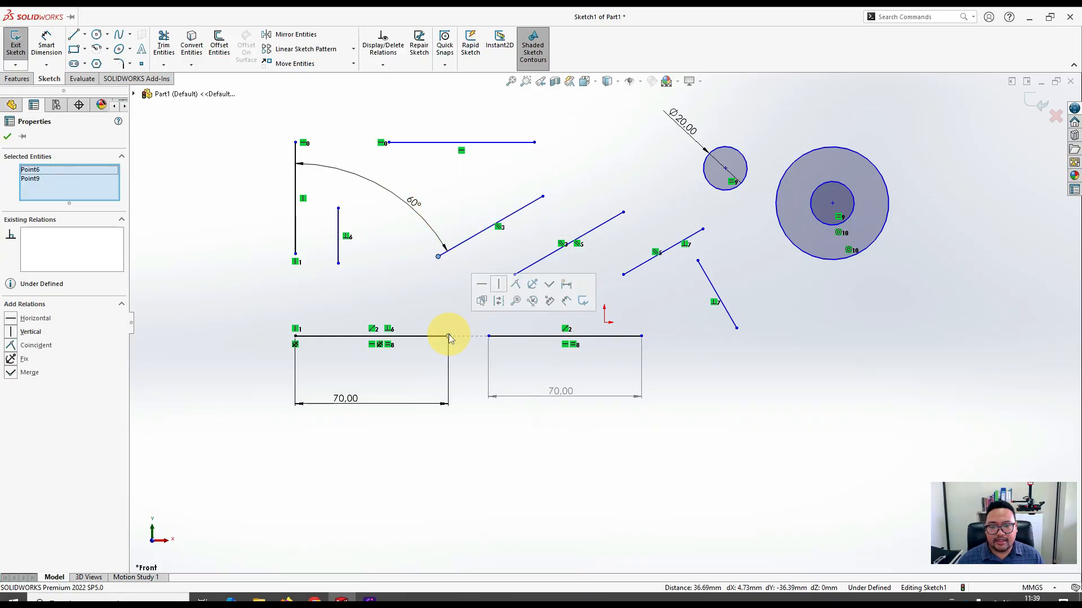
left_click(524, 284)
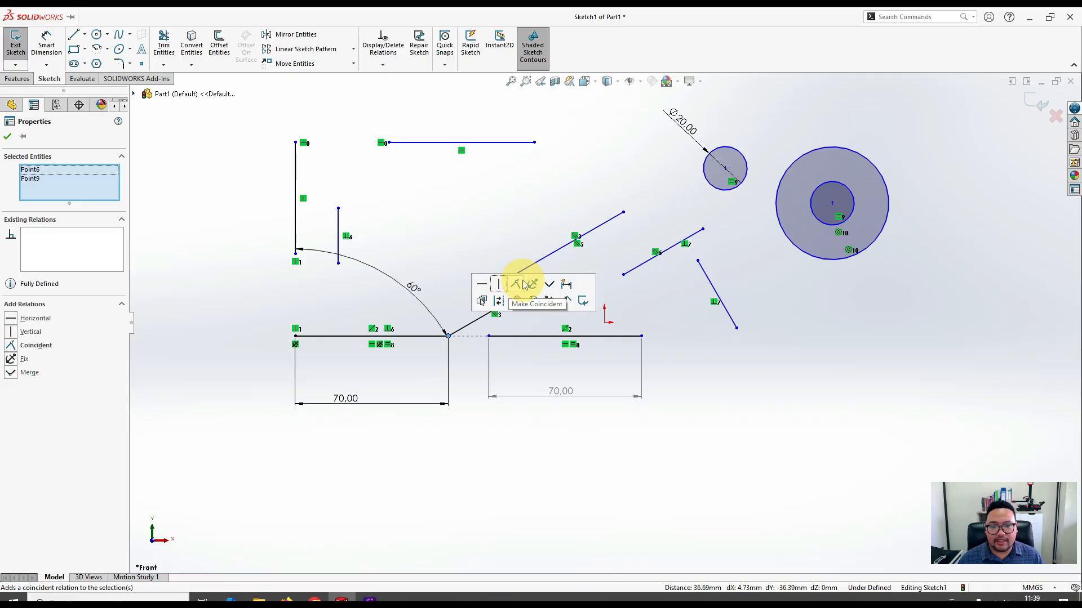
left_click(488, 417)
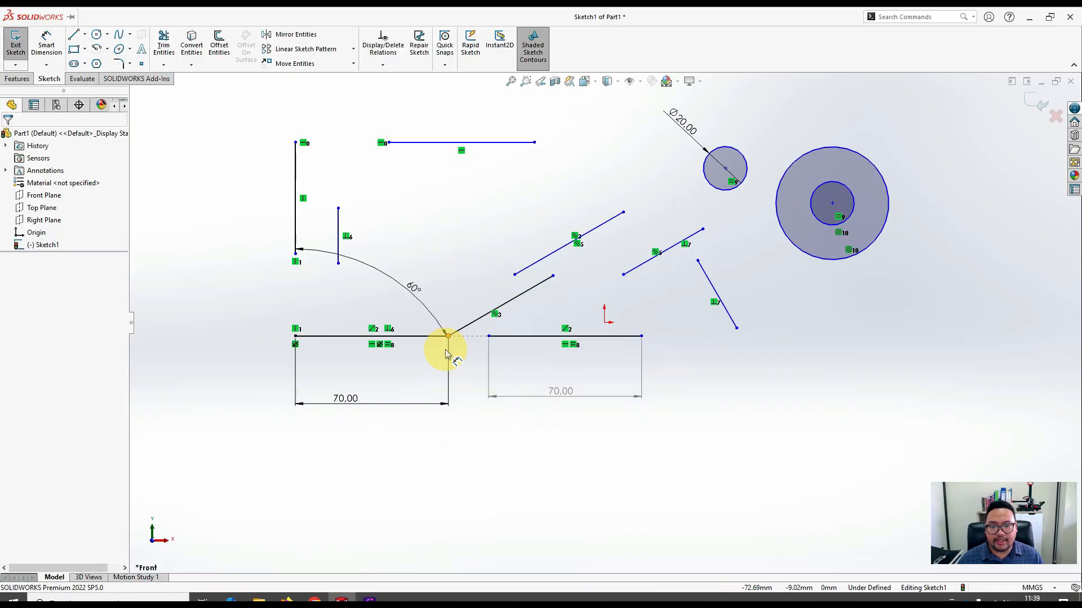
mouse_move(552, 276)
left_mouse_down()
mouse_move(484, 235)
mouse_move(561, 250)
mouse_move(509, 309)
mouse_move(543, 279)
left_mouse_up()
left_click(664, 422)
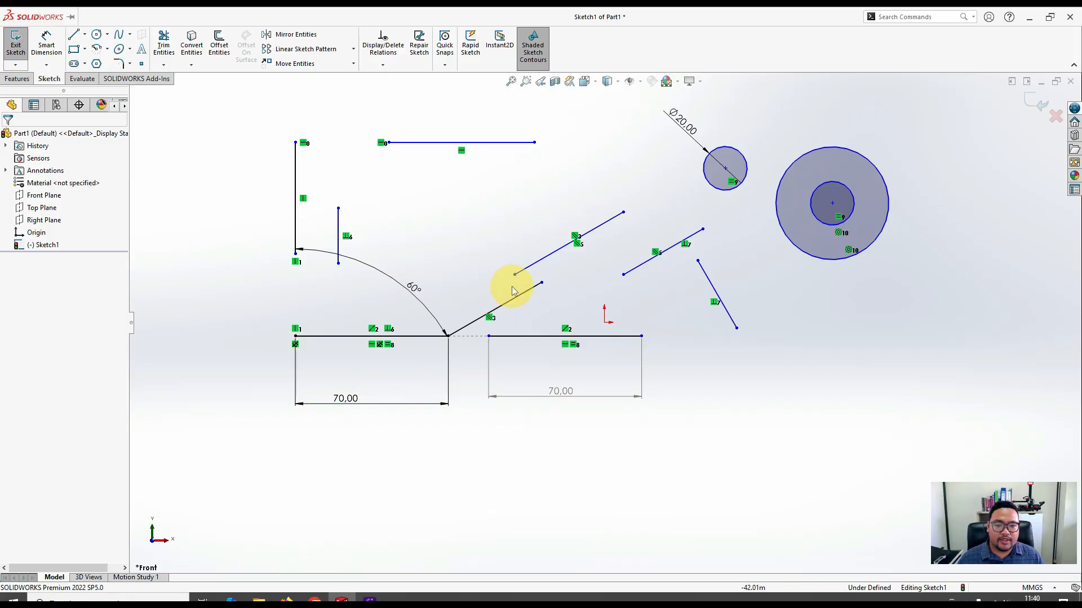
Make the upper endpoint of the 60° slanted line coincident with the center of the circle carrying the 20 mm diameter dimension.
left_click(541, 282)
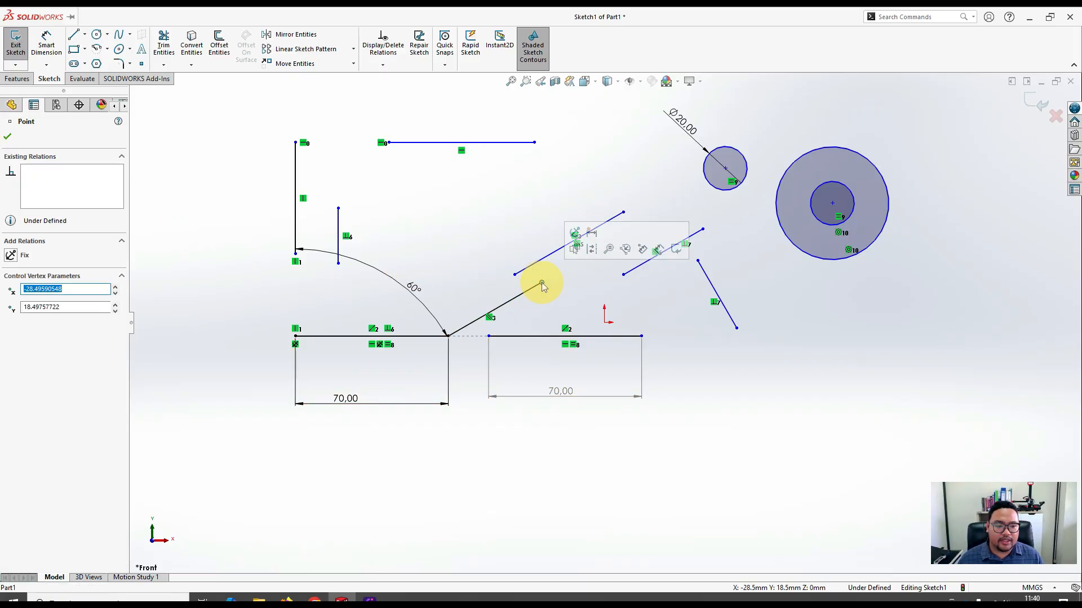
left_click(725, 169, "ctrl")
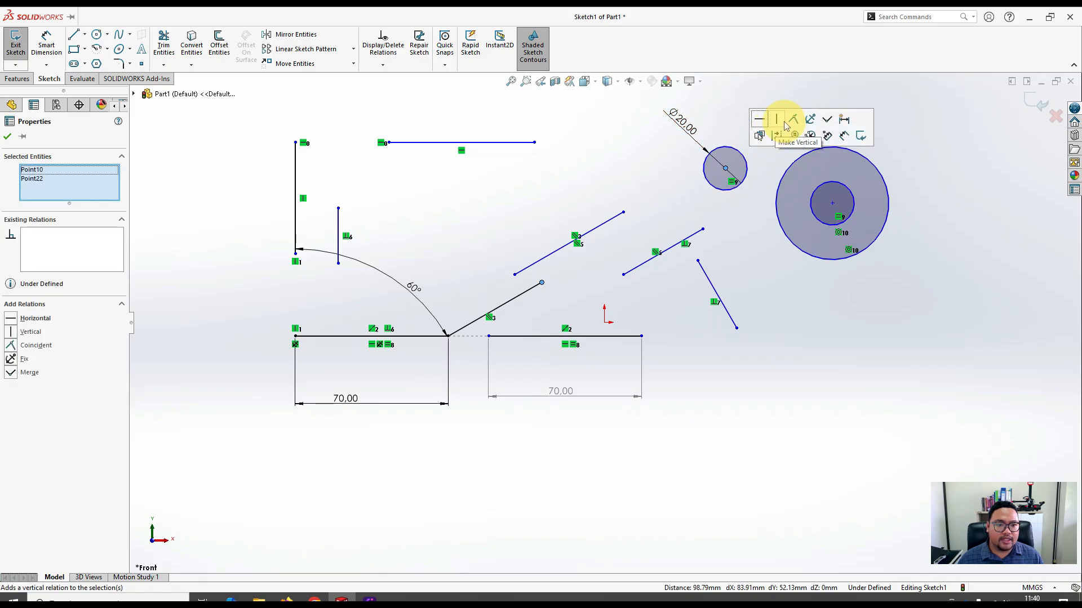
left_click(793, 123)
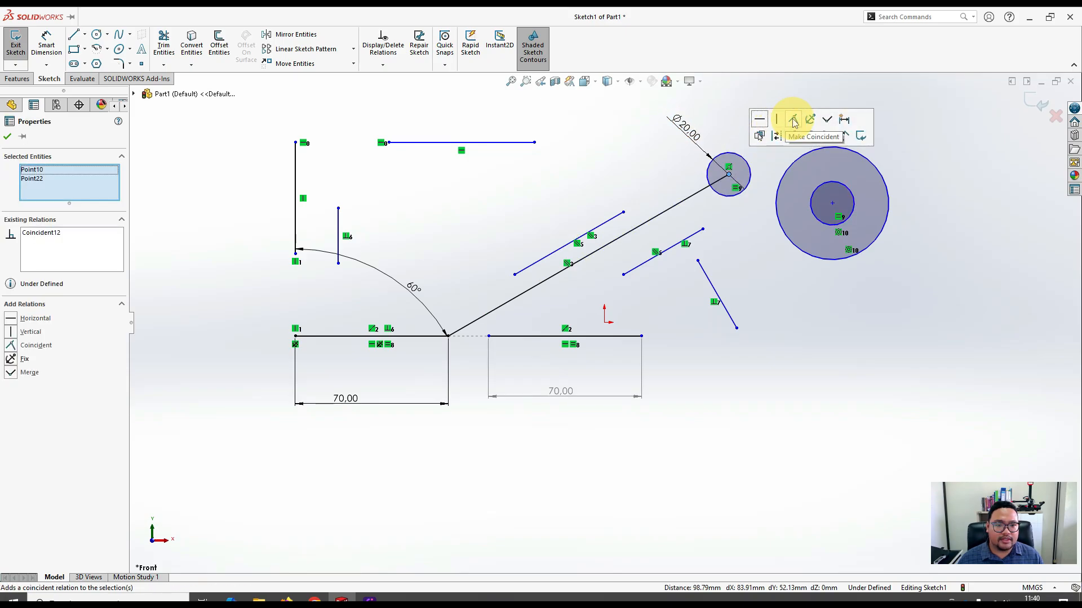
left_click(769, 281)
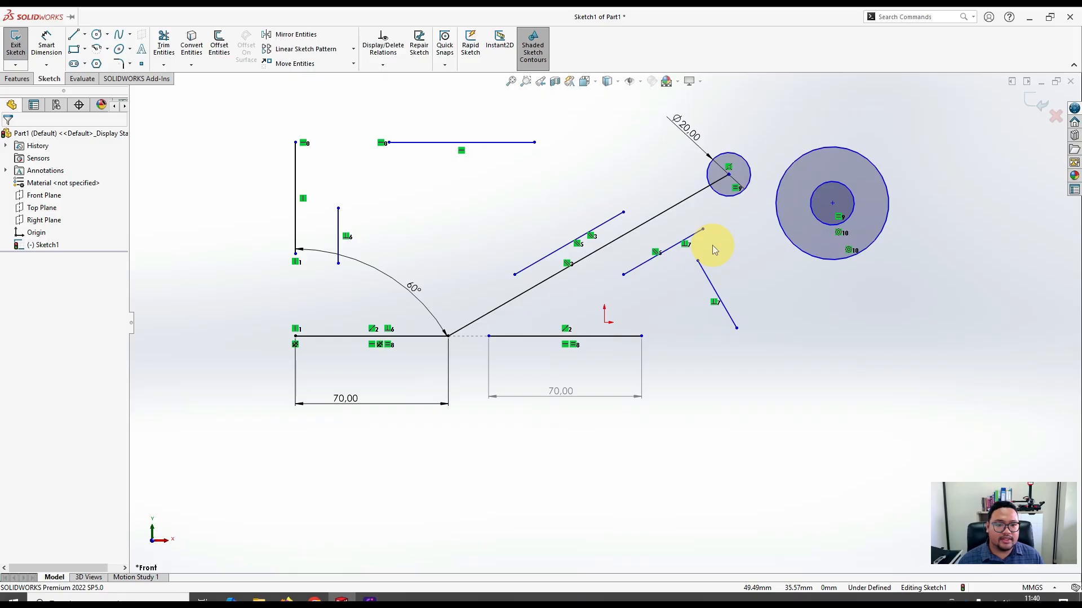
Switch to the relations slide to check the description of the Midpoint relation, and return to the sketch.
key("alt")
key("alt+Tab")
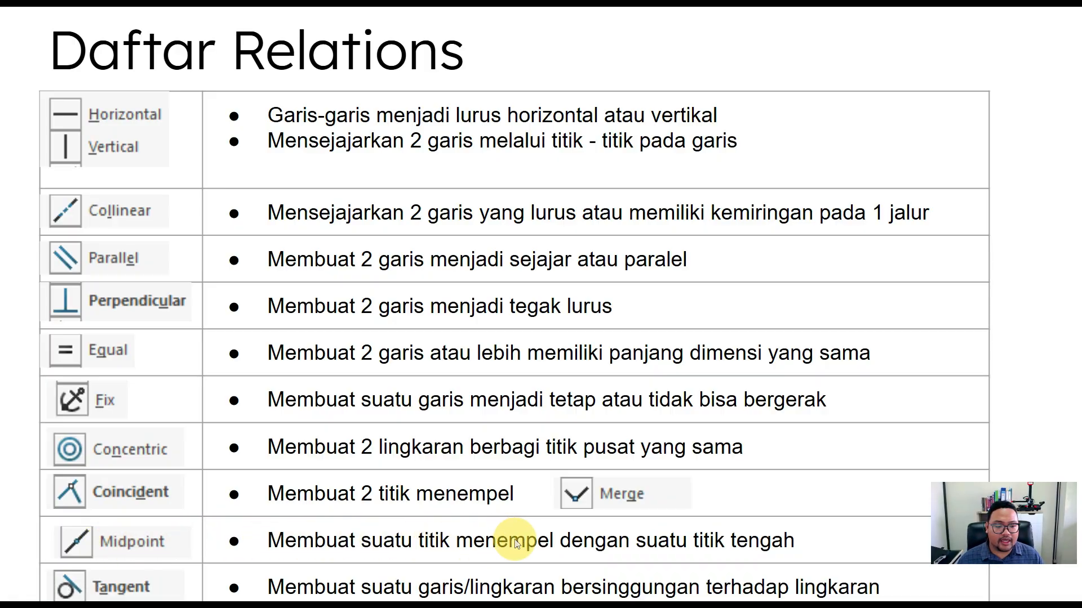
key("alt")
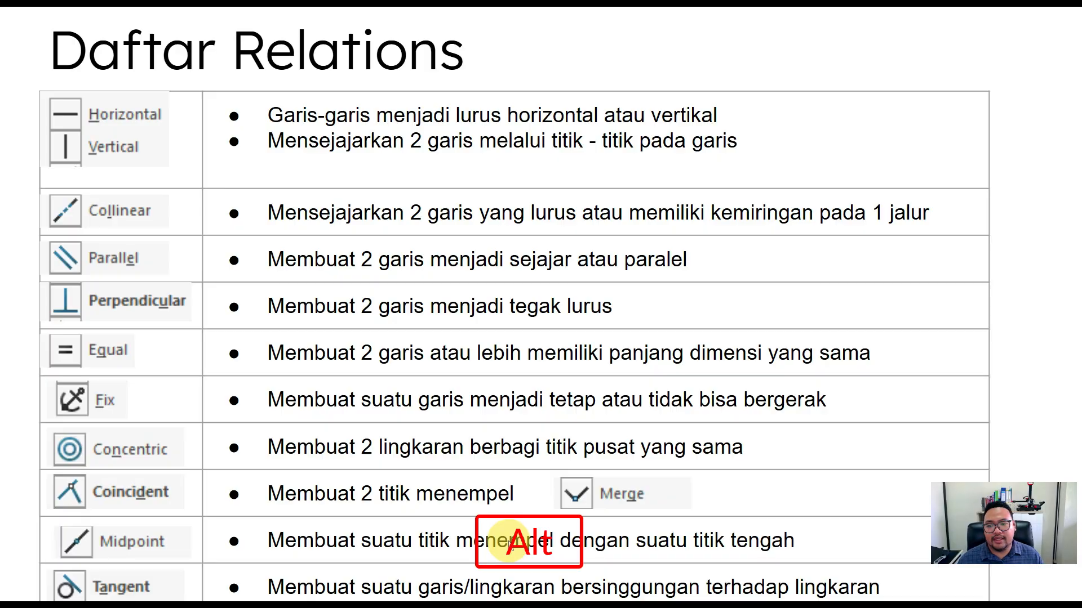
key("alt+Tab")
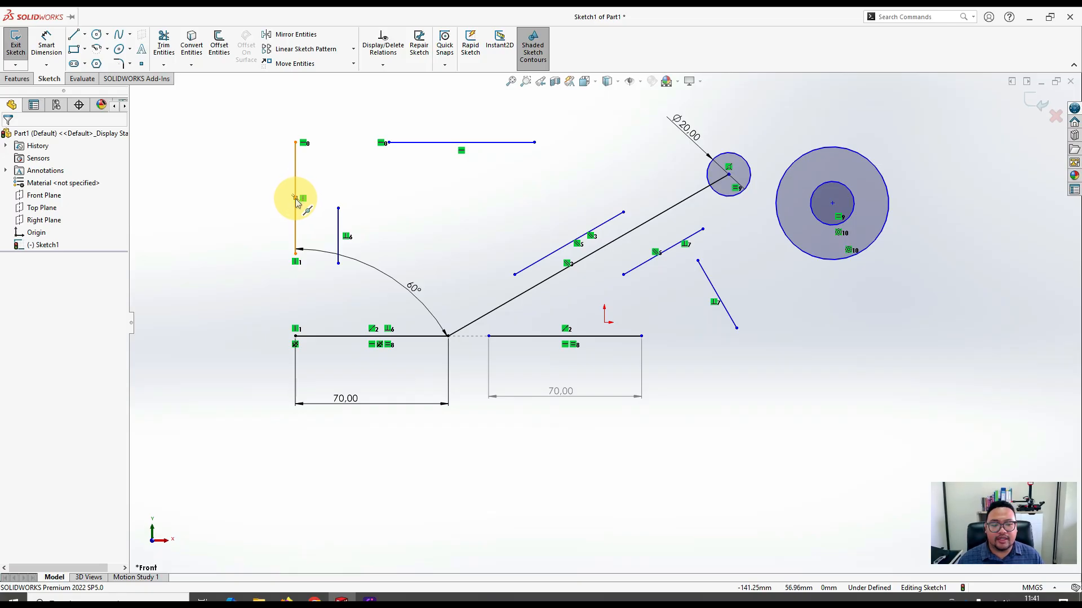
Try to place the upper horizontal line's left endpoint at the midpoint of the vertical line, and undo the attempt.
left_click(388, 143)
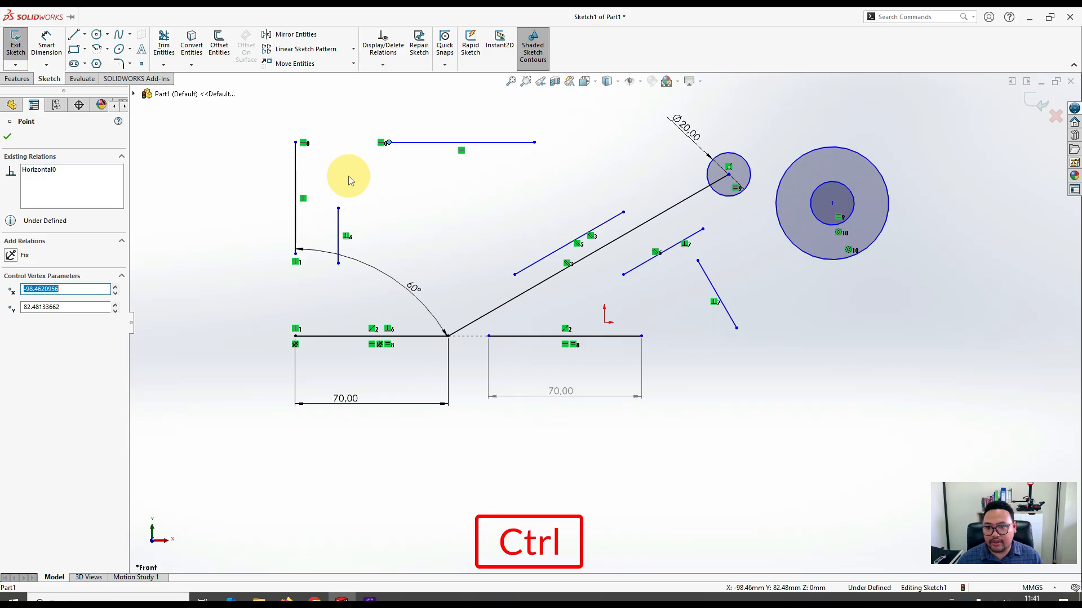
left_click(297, 170, "ctrl")
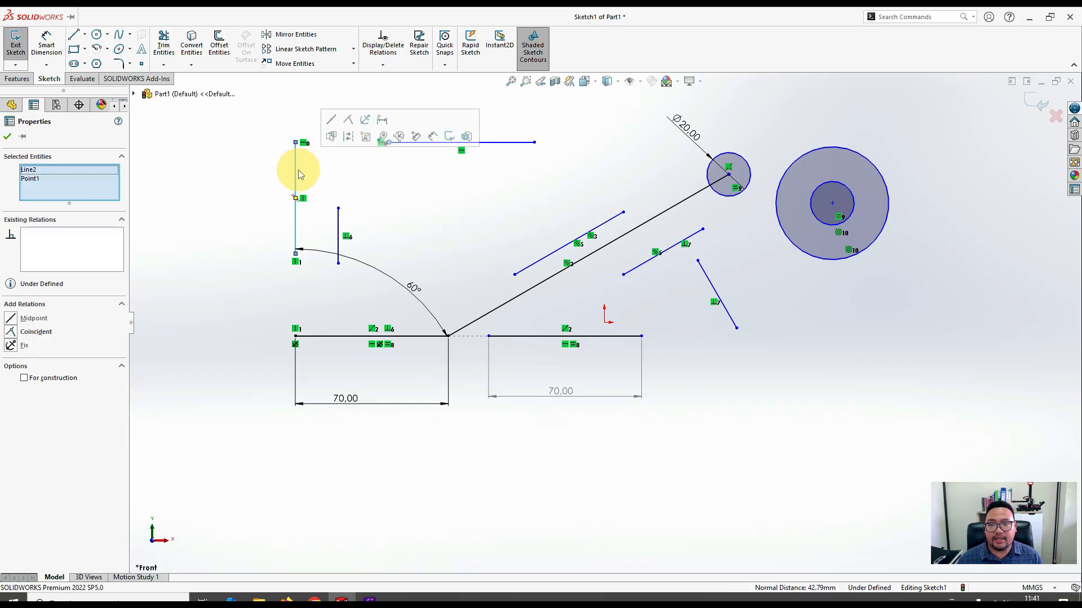
left_click(332, 121)
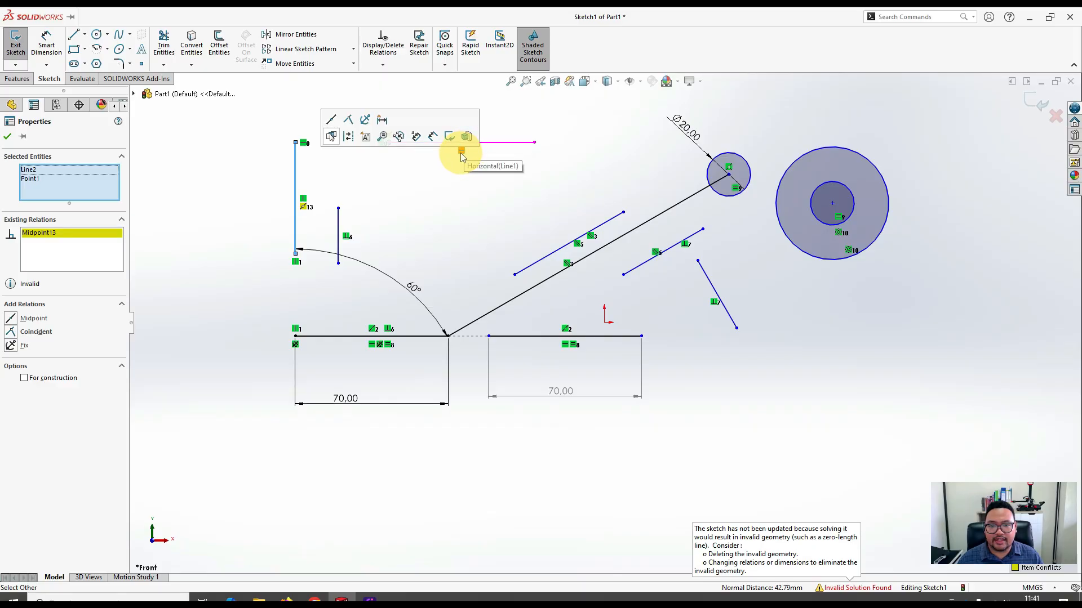
left_click(410, 180)
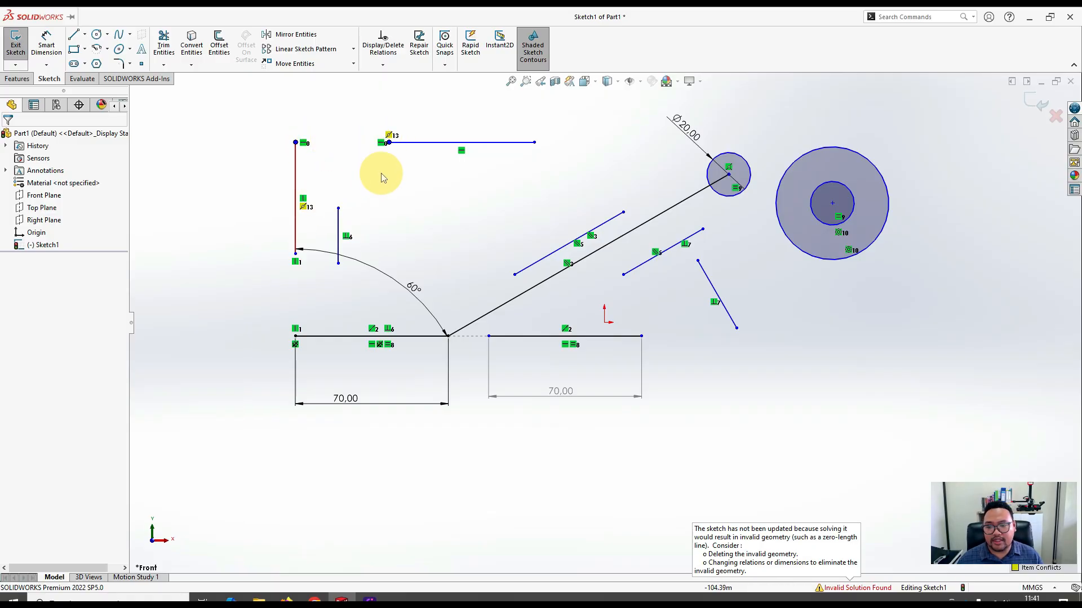
key("ctrl+z")
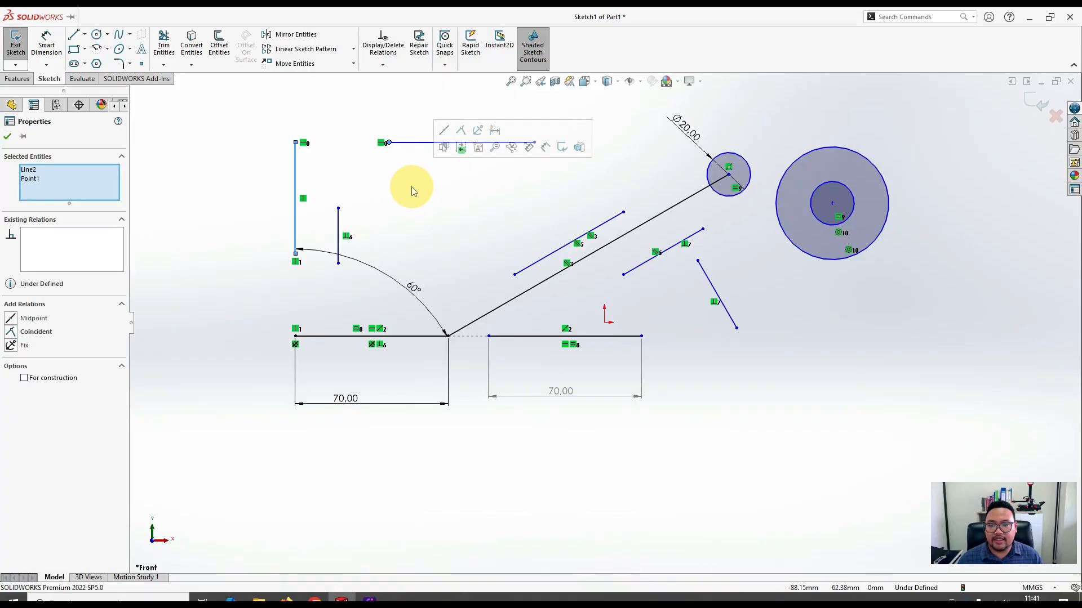
left_click(208, 126)
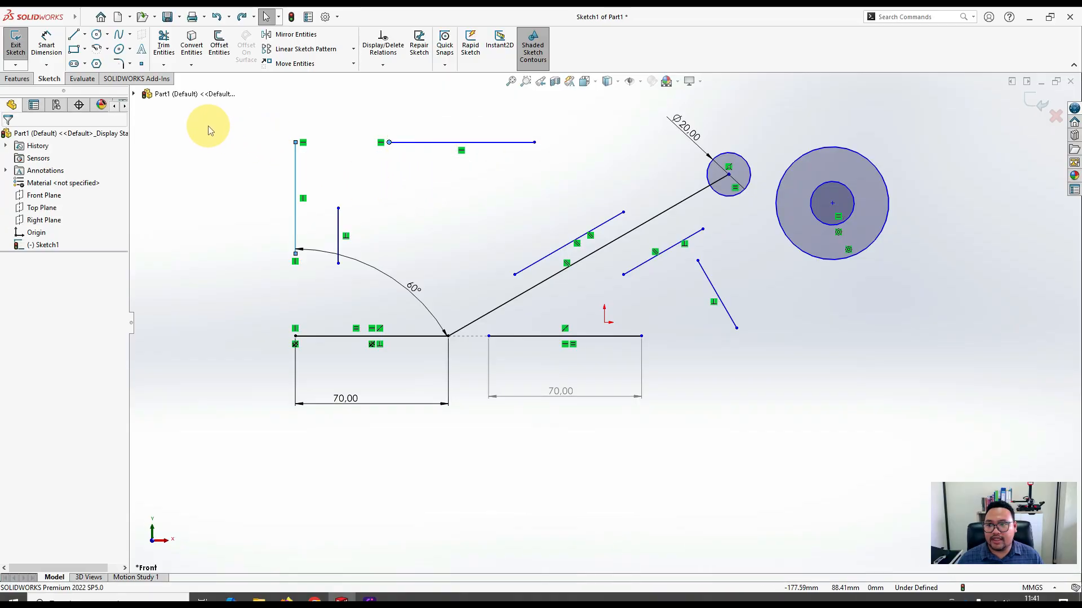
Draw a new horizontal line just below the upper horizontal line, starting vertically under its left endpoint.
left_click(73, 34)
left_click(388, 182)
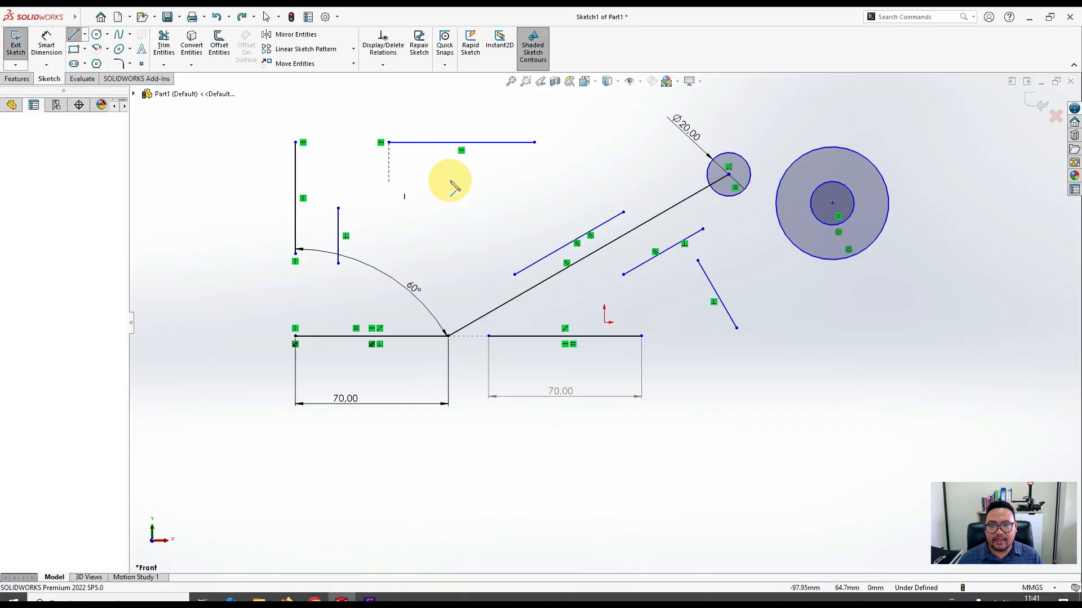
left_click(515, 182)
key("Escape")
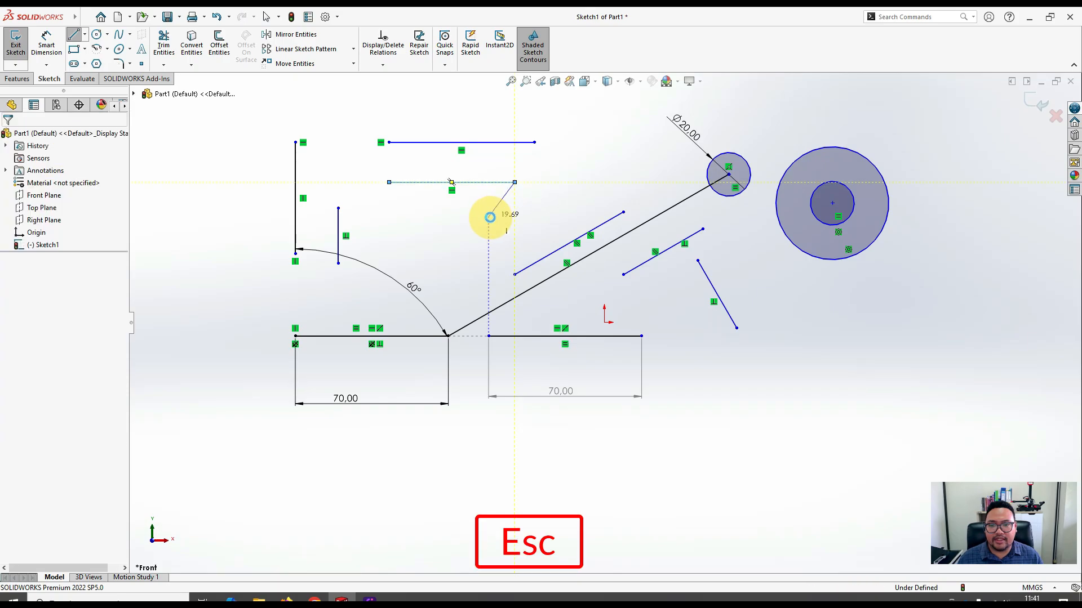
Add a midpoint relation between the new horizontal line's left endpoint and the vertical line.
left_click(389, 182)
left_click(296, 182)
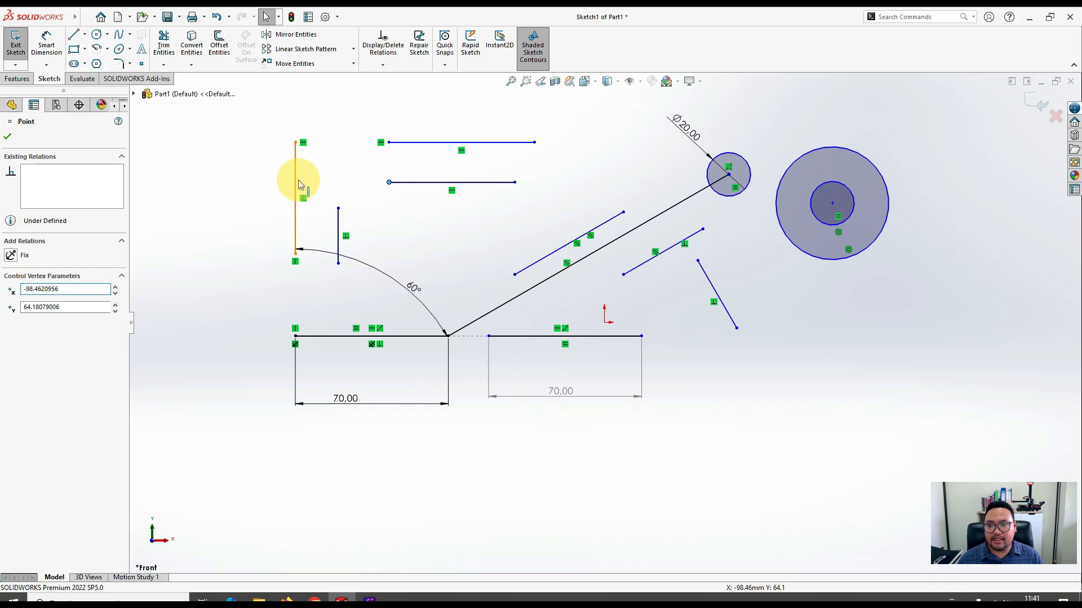
left_click(298, 182, "ctrl")
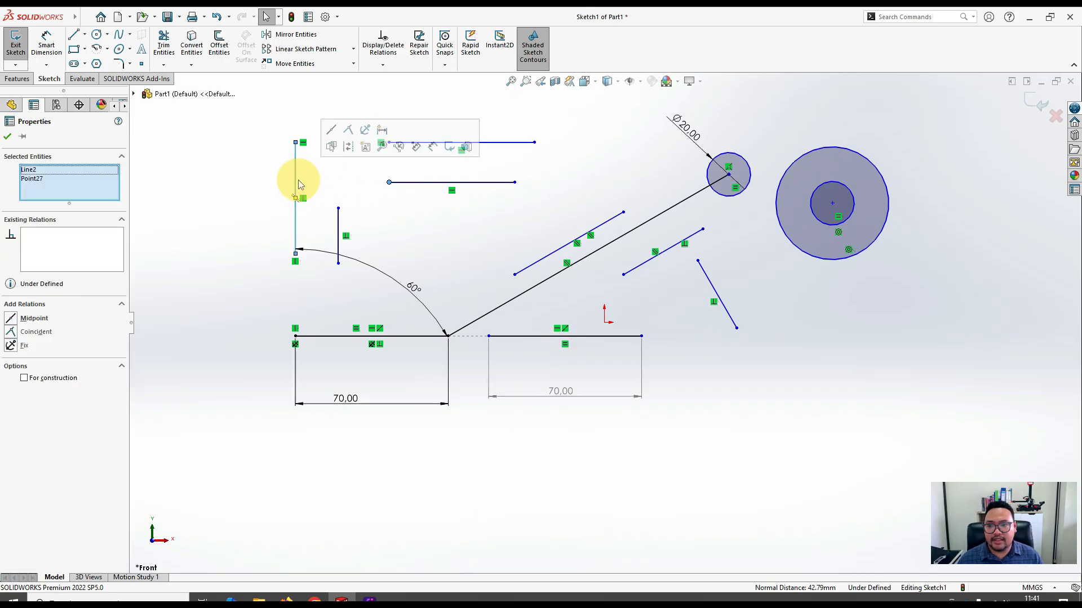
left_click(332, 133)
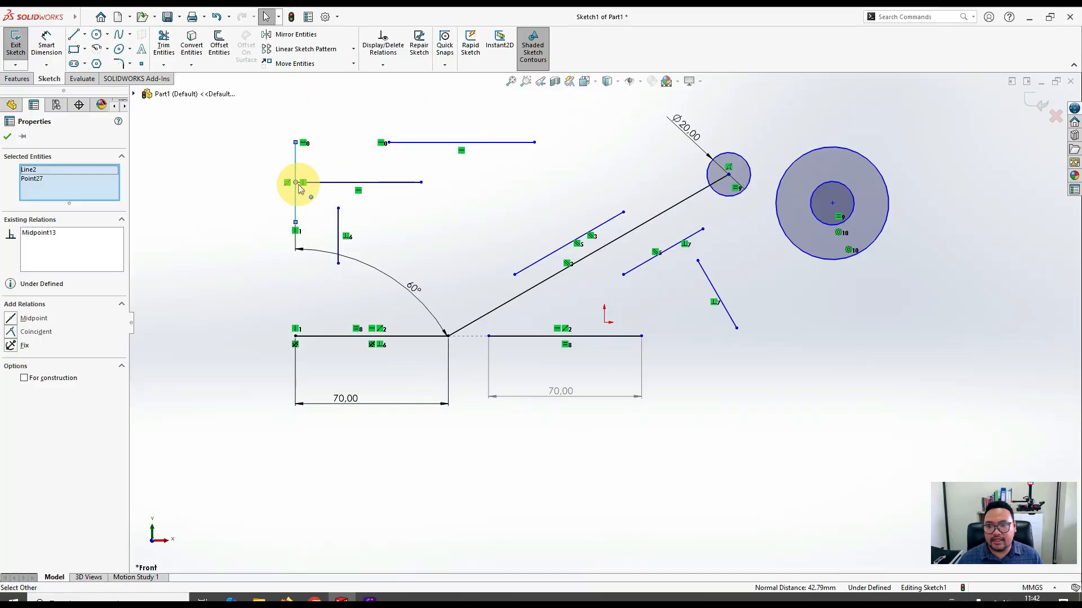
left_click(438, 208)
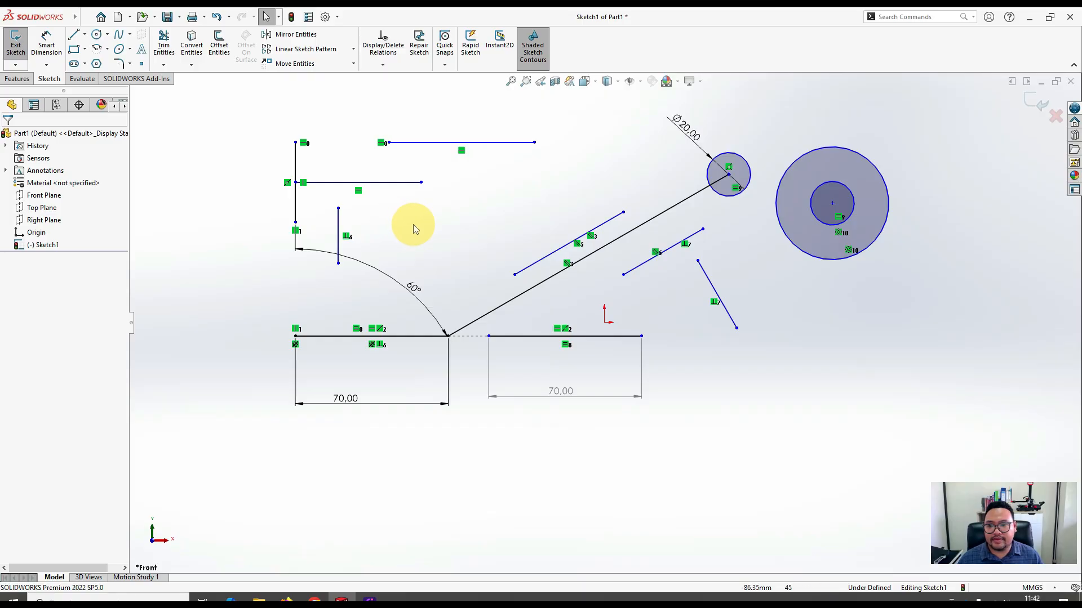
Check the Tangent entry on the relations slide, and sketch a circle about 28 mm in diameter below the right-hand 70 mm line.
key("alt+Tab")
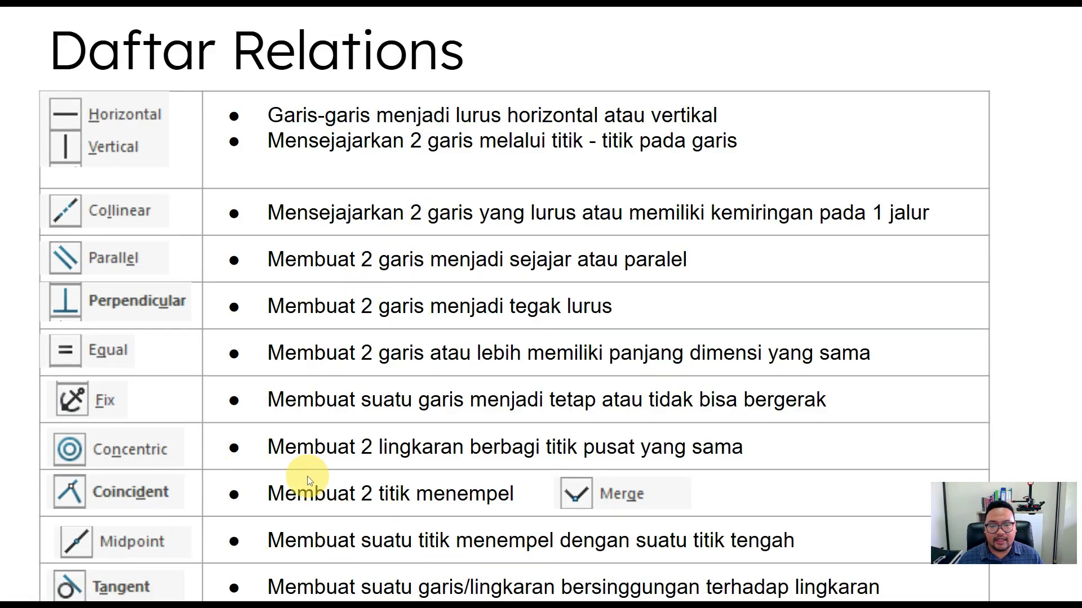
key("alt+Tab")
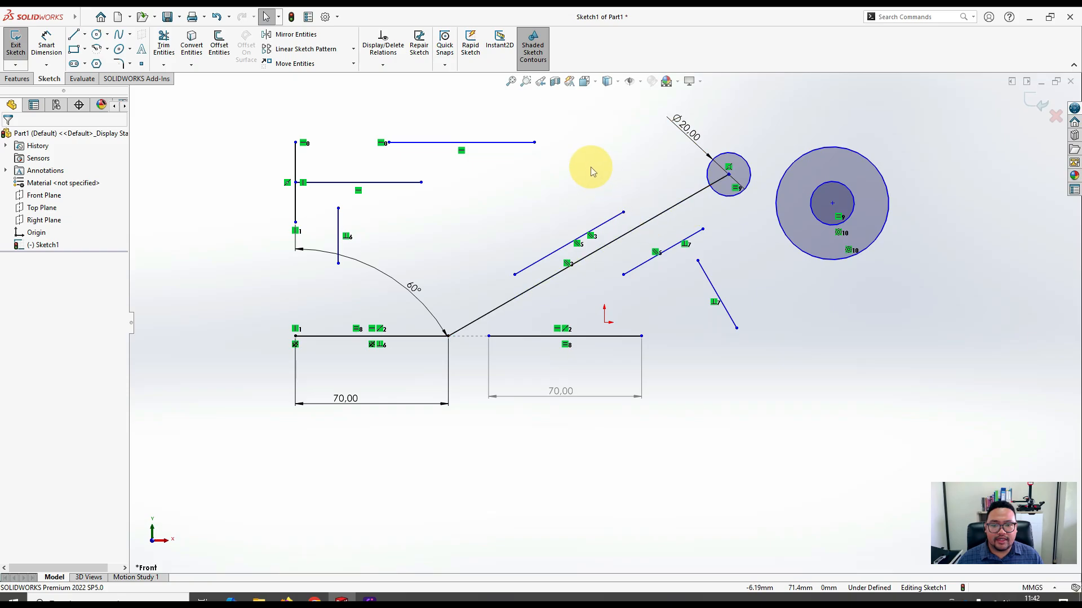
left_click(96, 34)
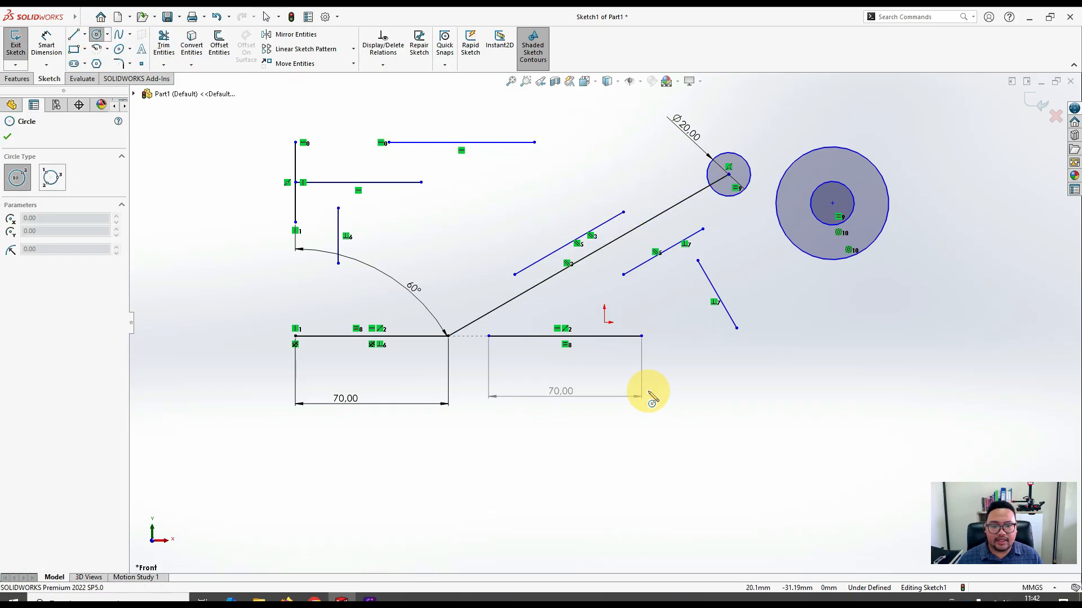
left_click(623, 392)
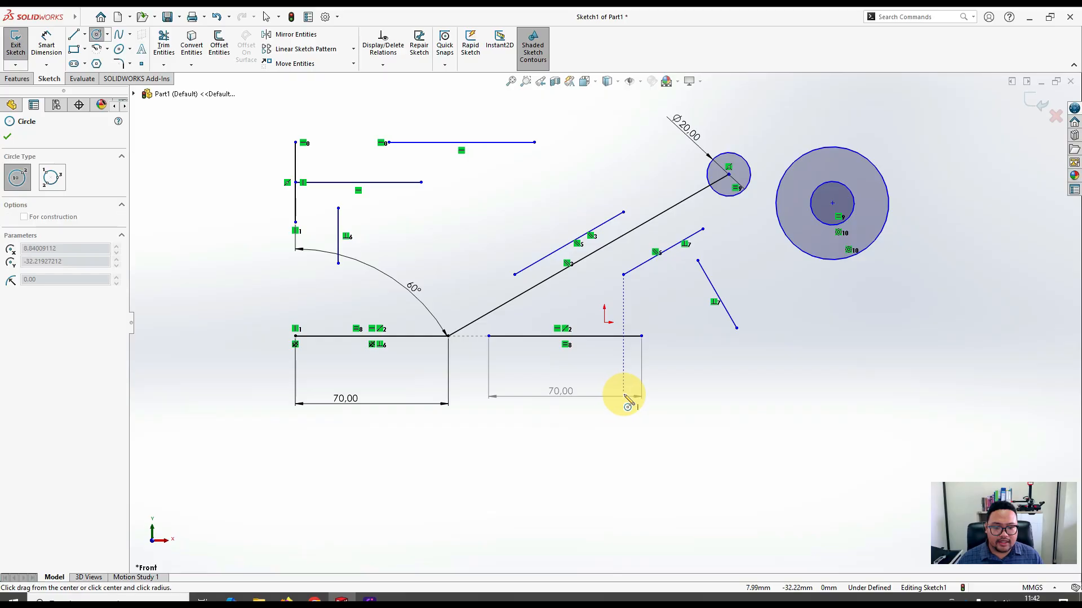
left_click(644, 416)
key("Escape")
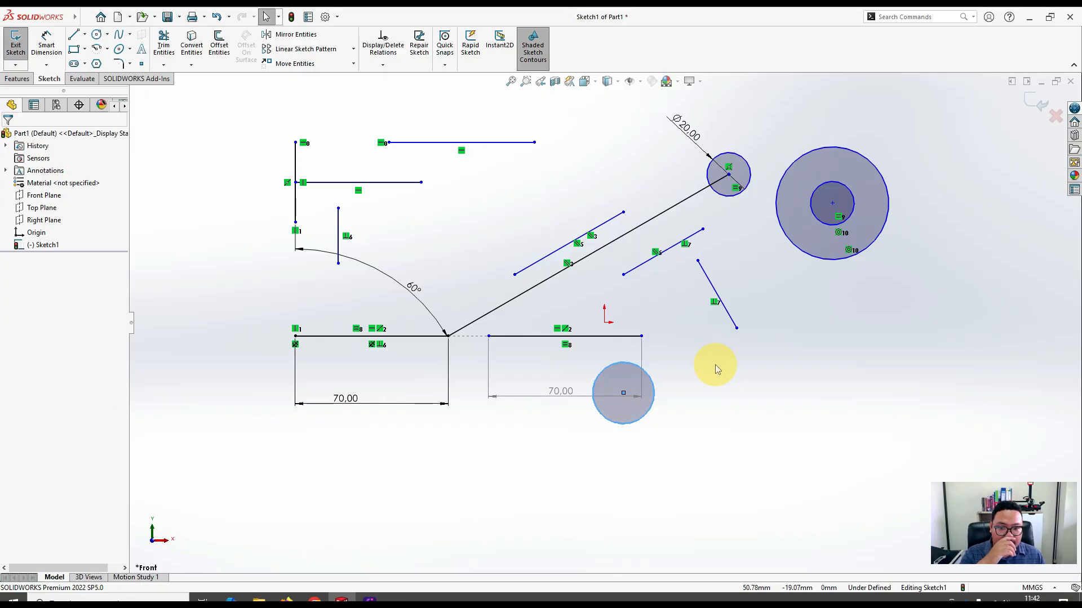
left_click(677, 364)
Add a tangent relation between the new circle and the right-hand 70 mm horizontal line.
left_click(651, 380)
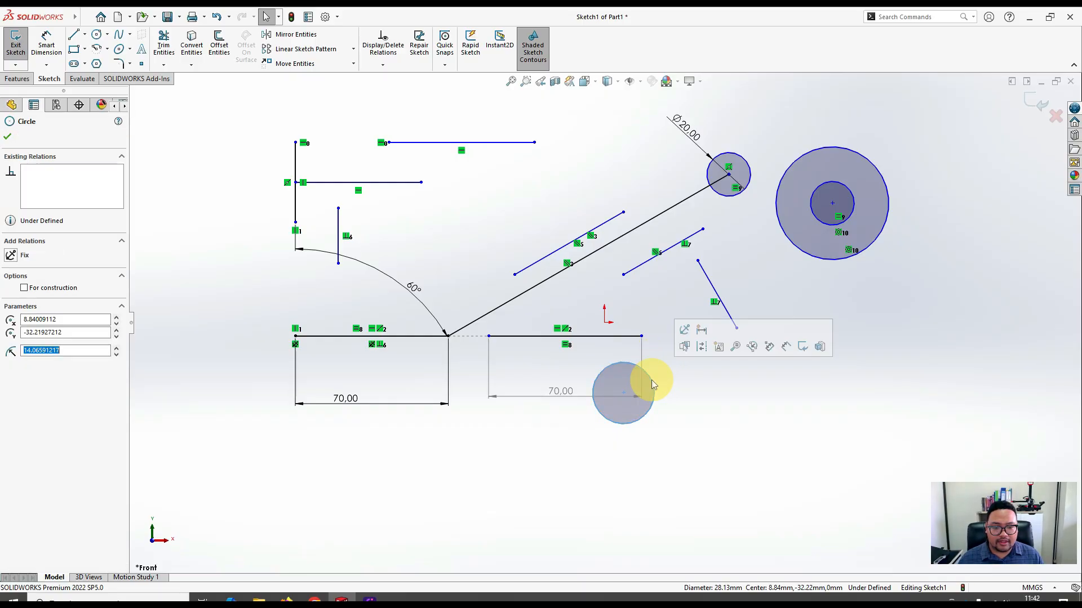
left_click(609, 338, "ctrl")
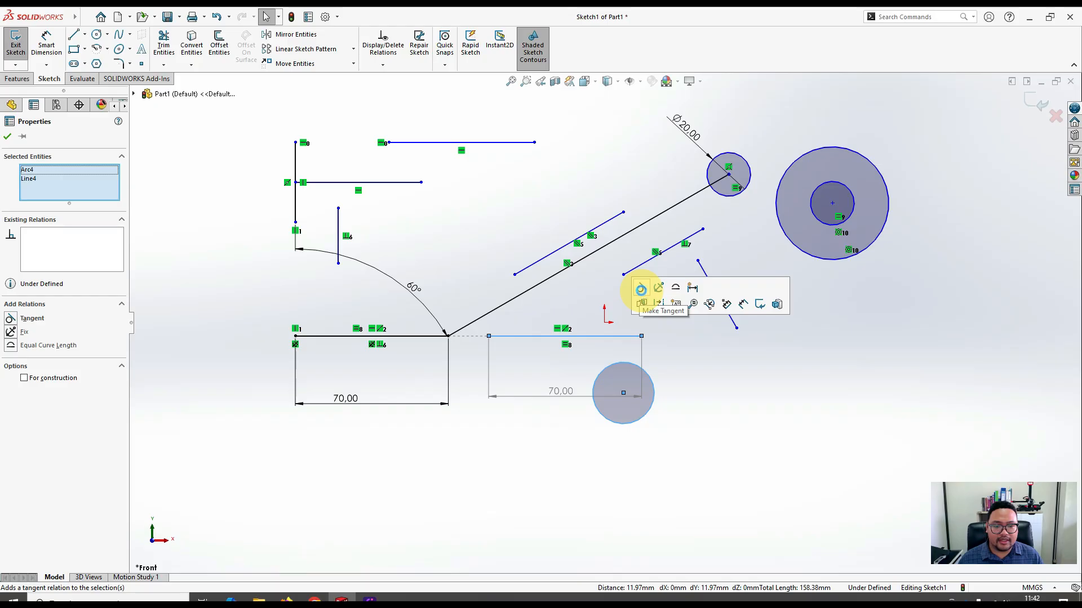
left_click(641, 291)
left_click(671, 356)
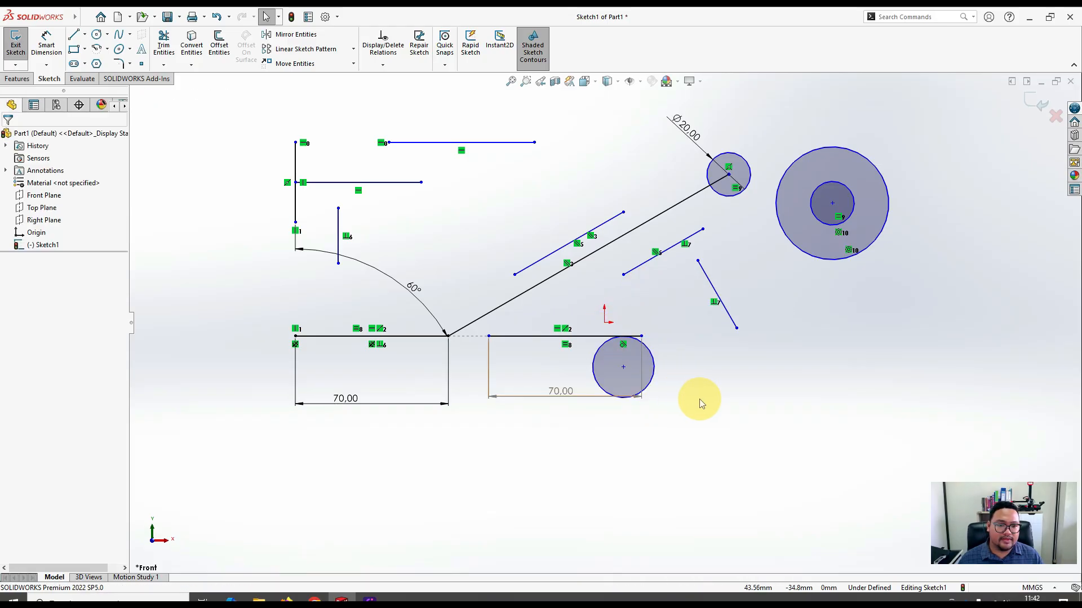
Add a tangent relation between the large circle and the neighbouring circle with the 20 mm diameter dimension.
left_click(775, 190)
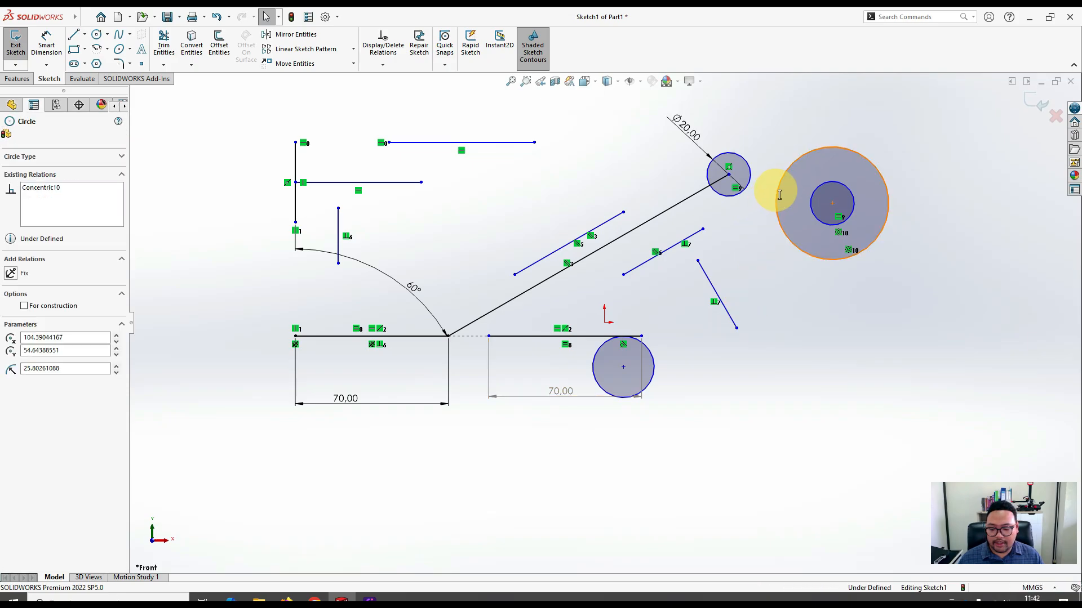
left_click(751, 167)
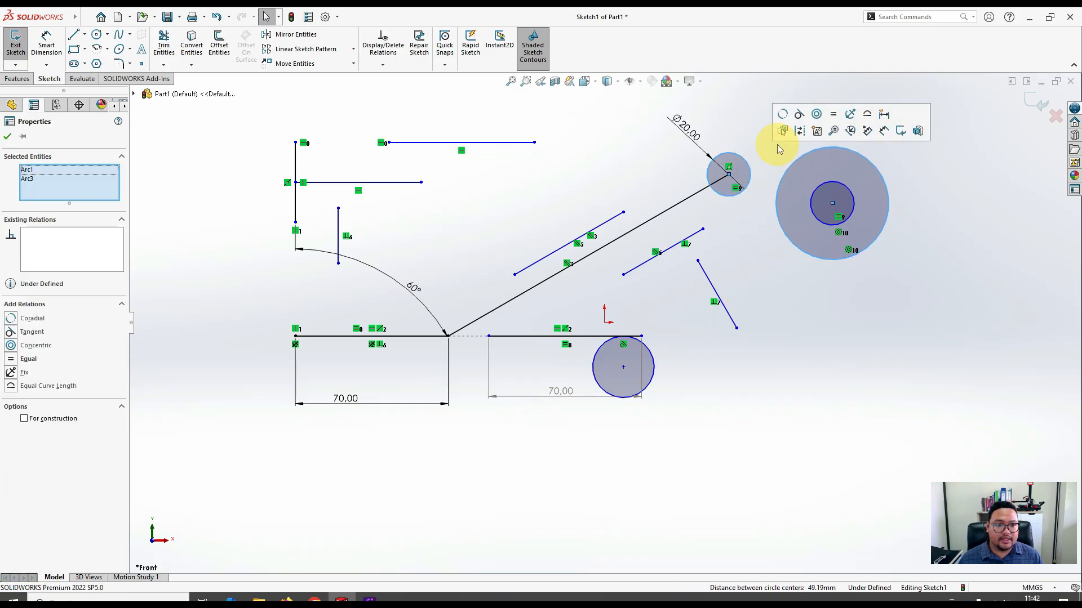
left_click(806, 115)
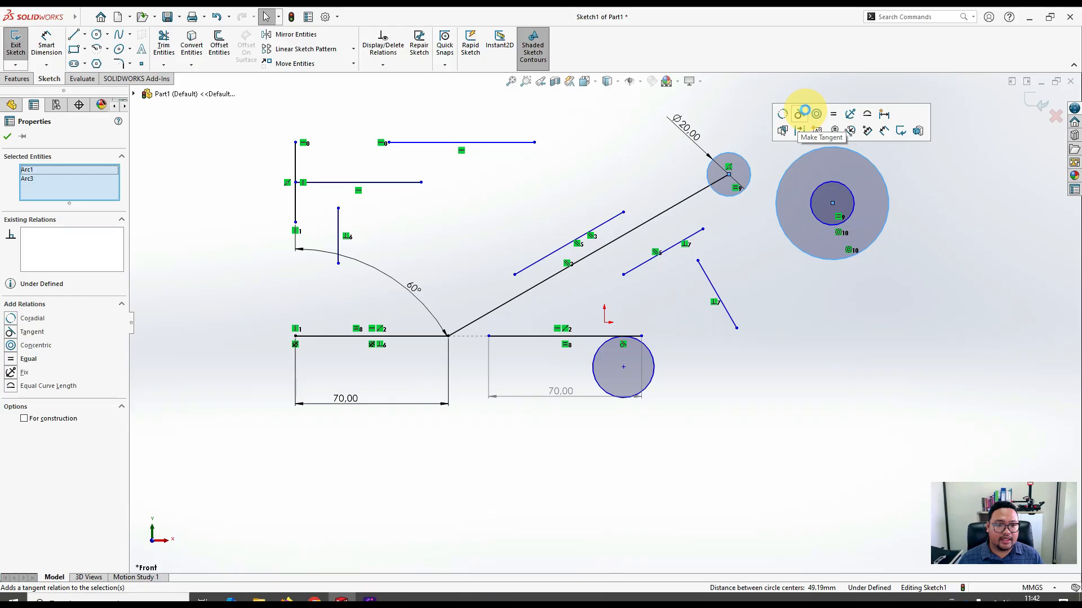
left_click(787, 368)
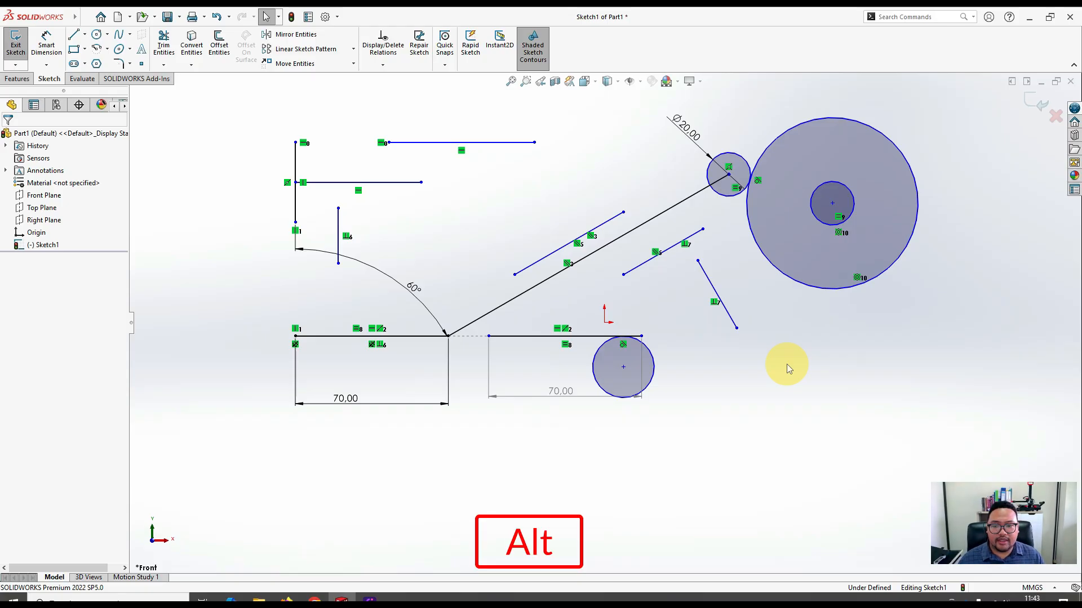
Read the slides on how to add and how to delete relations, and return to the sketch.
key("alt+Tab")
key("Right")
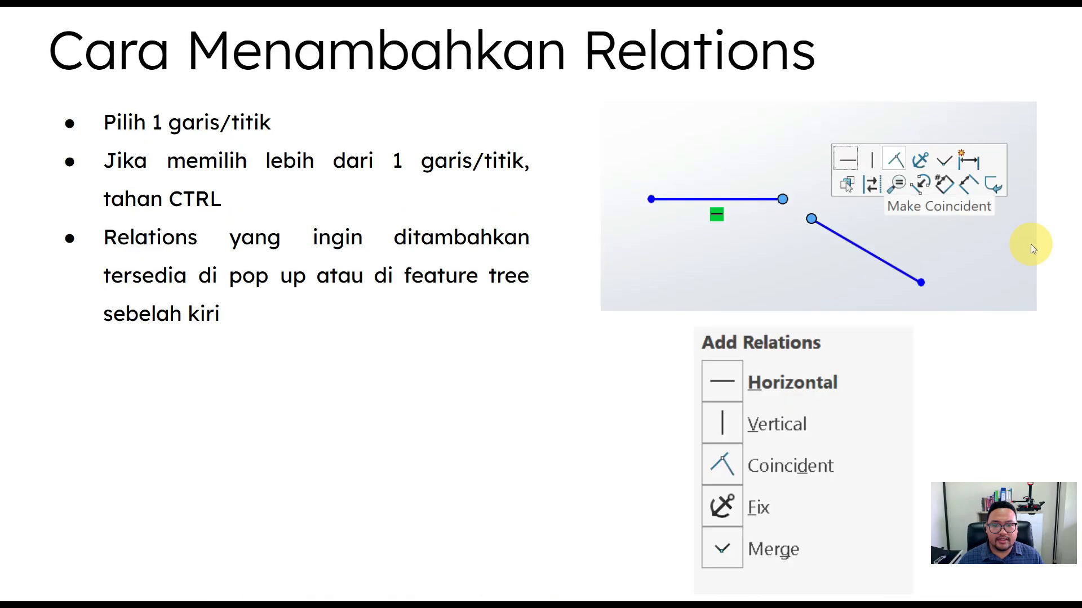
key("Right")
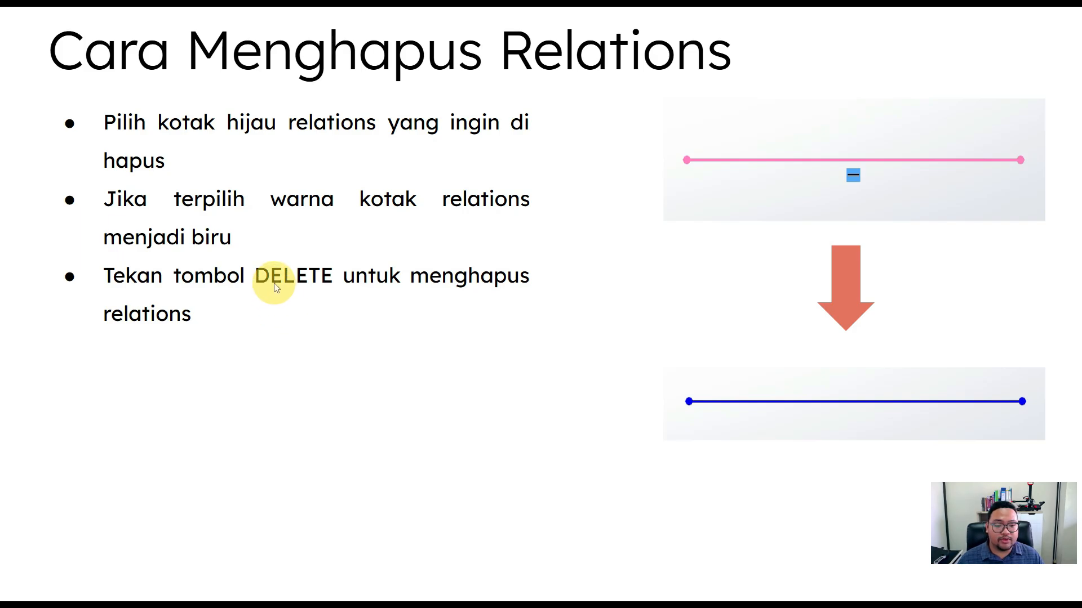
key("alt+Tab")
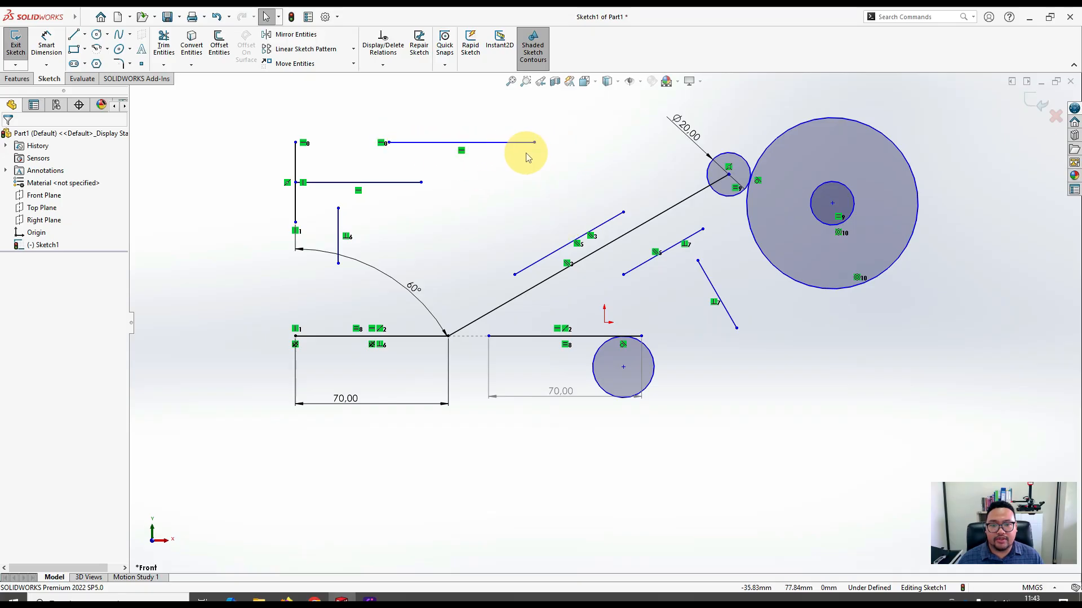
Shorten the upper horizontal line and shift it slightly down by moving its right endpoint.
left_click_drag(535, 143, 498, 150)
left_click(563, 167)
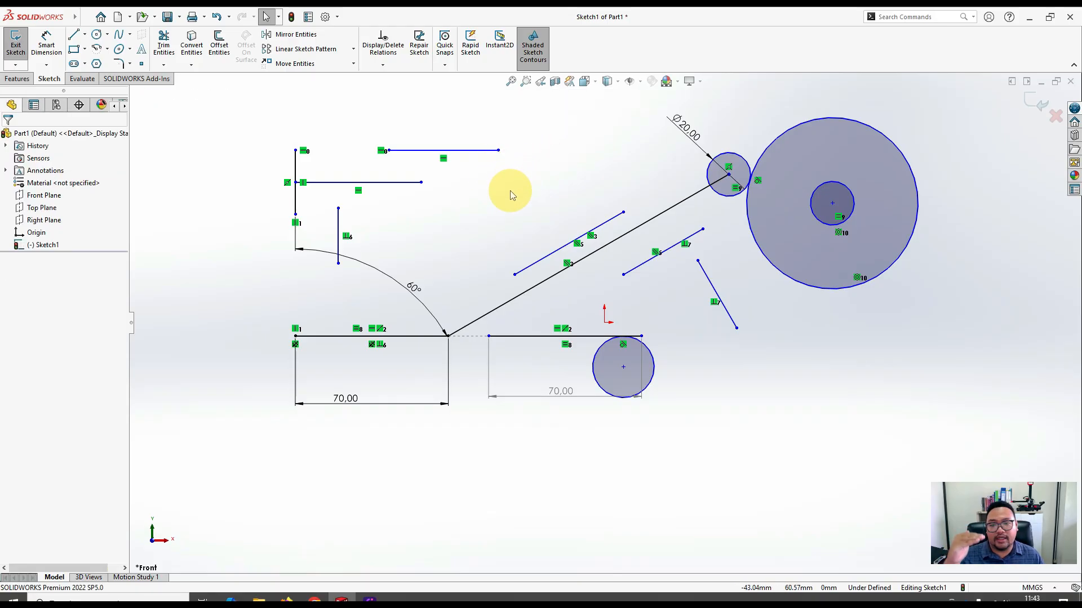
Delete the upper line's own Horizontal relation and swing its right endpoint upward so the line slants.
left_click(445, 159)
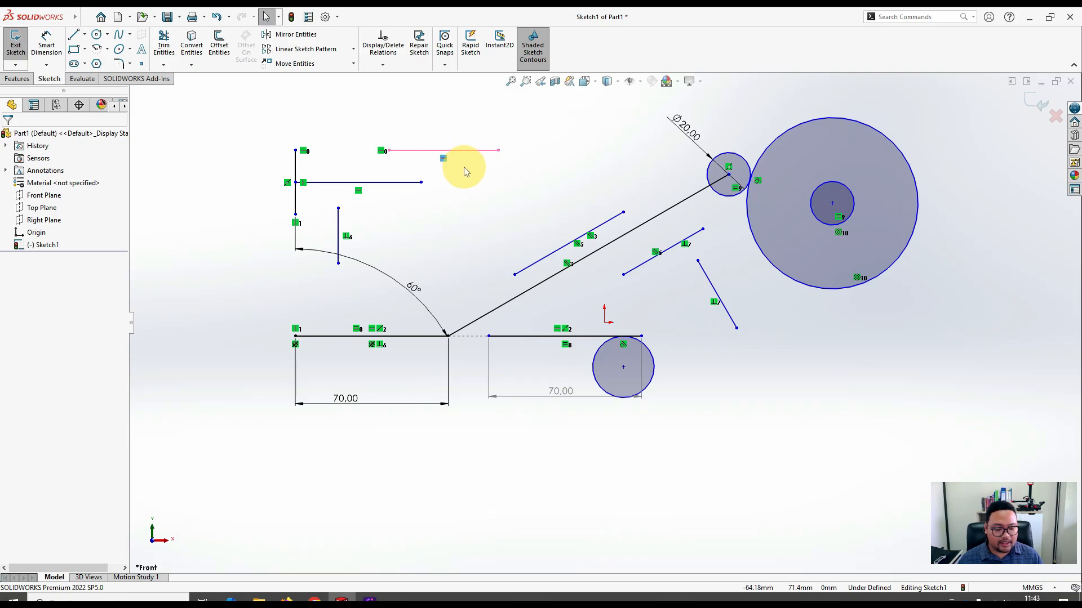
key("Delete")
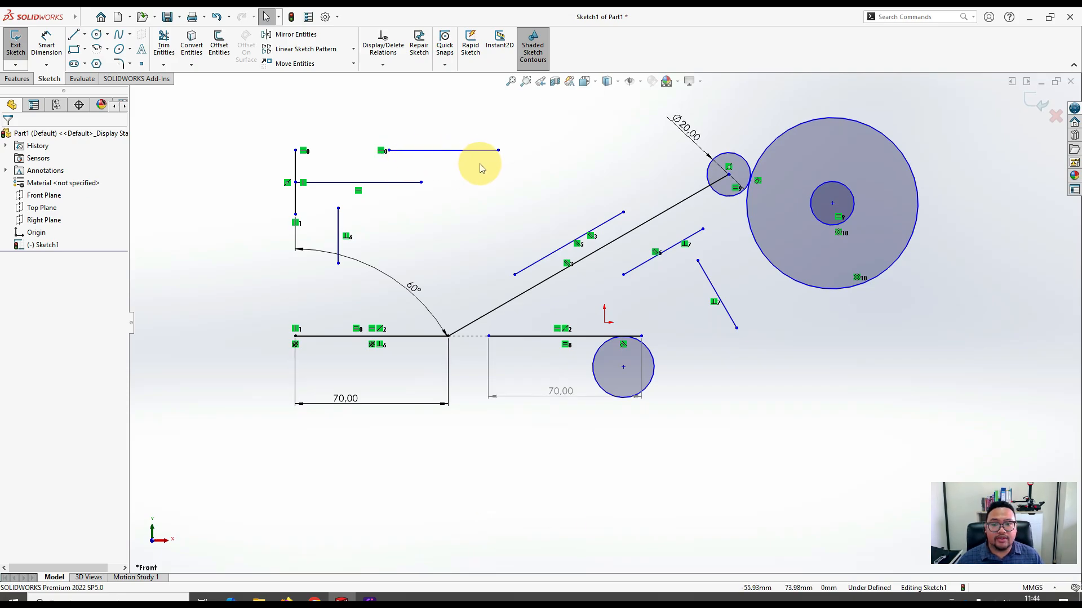
left_click_drag(498, 152, 465, 107)
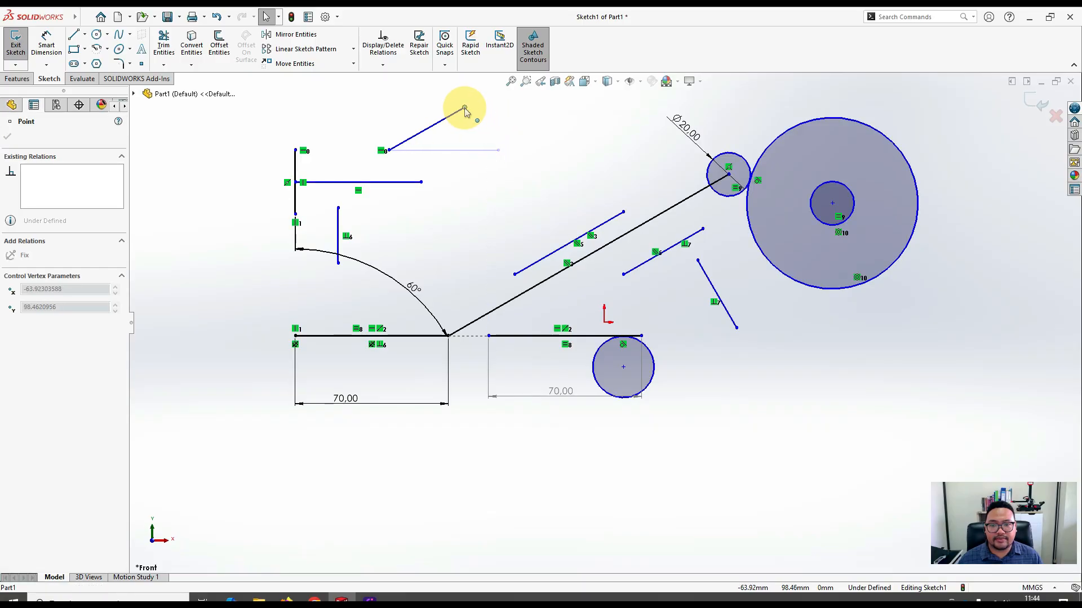
left_click(513, 183)
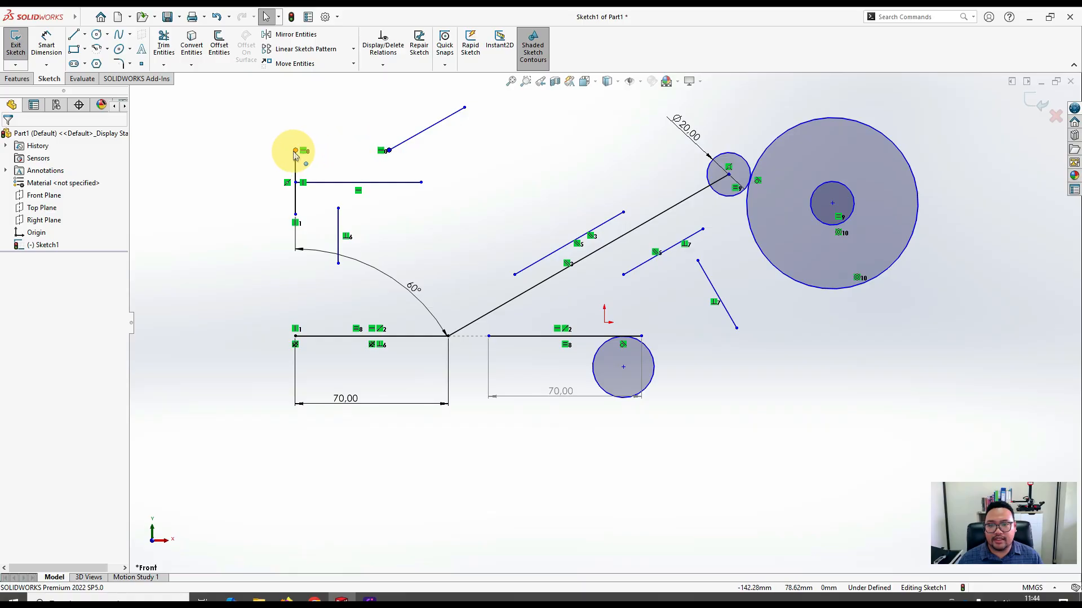
Delete the horizontal relation between the slanted line's lower endpoint and the vertical line's top endpoint, and move the freed endpoint slightly down.
mouse_move(390, 152)
left_mouse_down()
mouse_move(387, 142)
mouse_move(387, 163)
mouse_move(382, 127)
mouse_move(387, 146)
left_mouse_up()
left_click(457, 153)
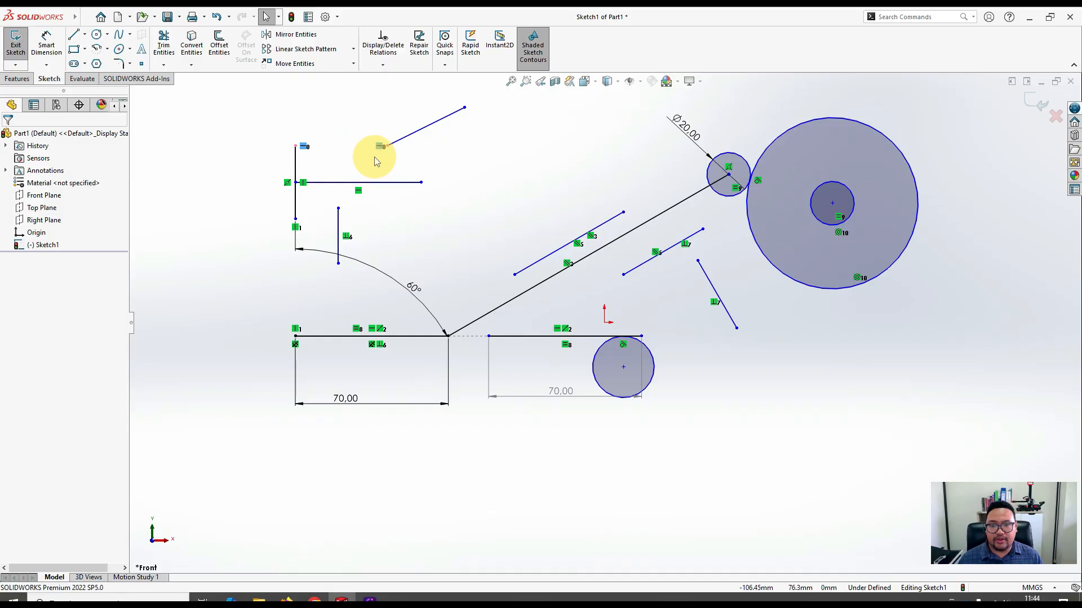
key("Delete")
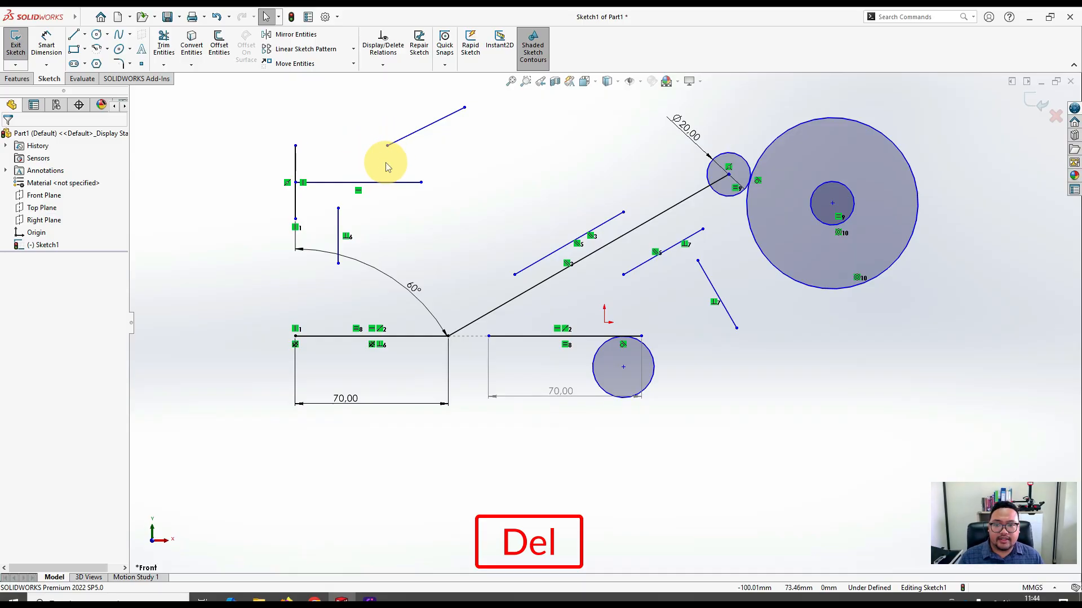
mouse_move(387, 146)
left_mouse_down()
mouse_move(369, 116)
mouse_move(376, 164)
mouse_move(362, 109)
mouse_move(396, 164)
left_mouse_up()
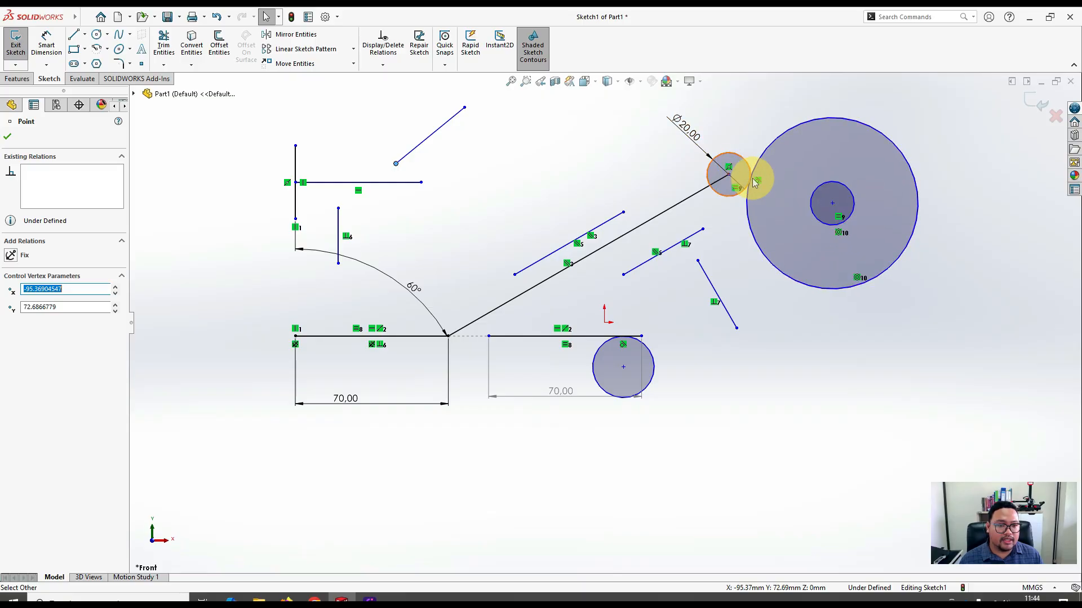
Delete the tangent relation between the large circle and the circle with the 20 mm diameter dimension, and shrink the large circle away from it.
mouse_move(747, 199)
left_mouse_down()
mouse_move(787, 228)
mouse_move(761, 193)
left_mouse_up()
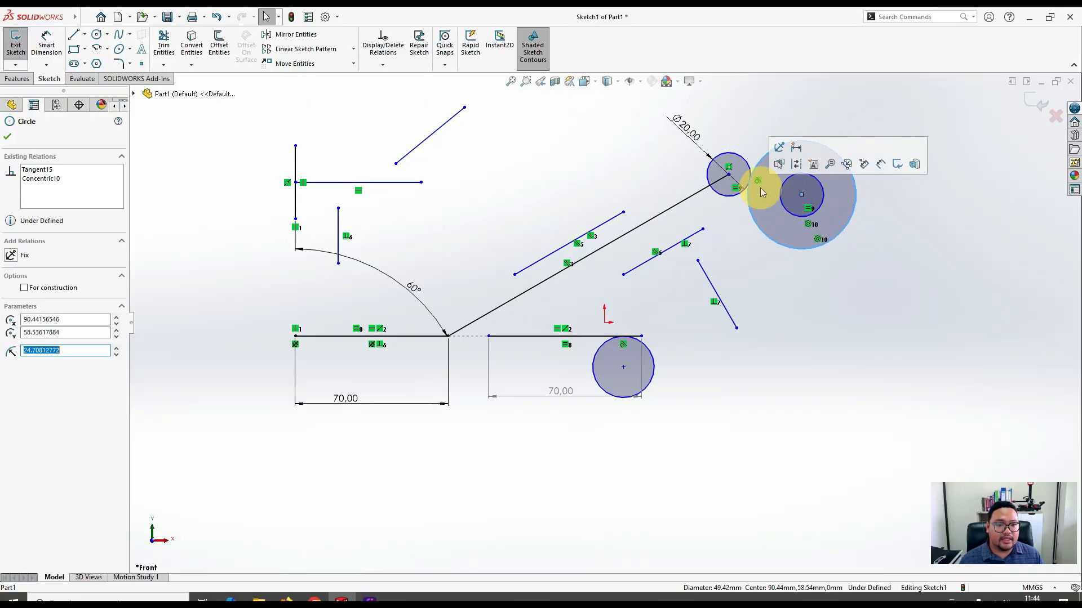
left_click(750, 136)
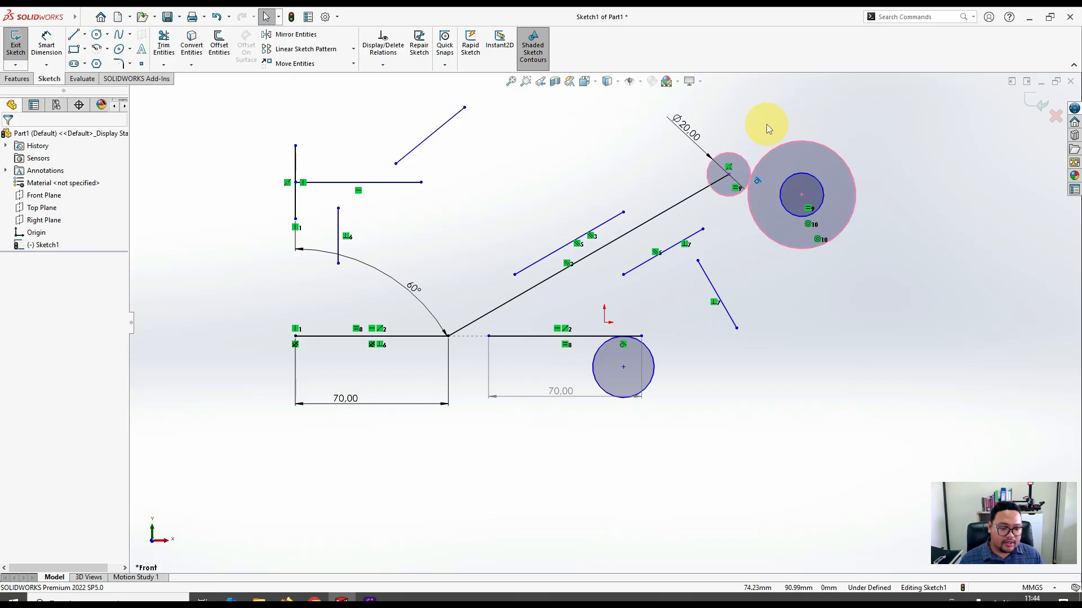
key("Delete")
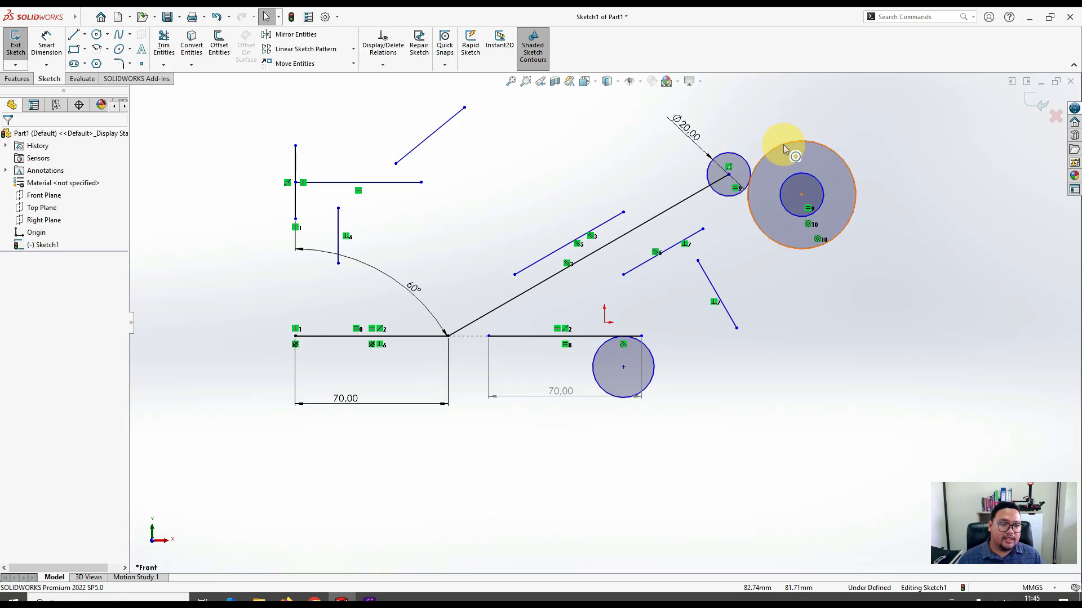
left_click_drag(786, 145, 800, 168)
left_click(868, 265)
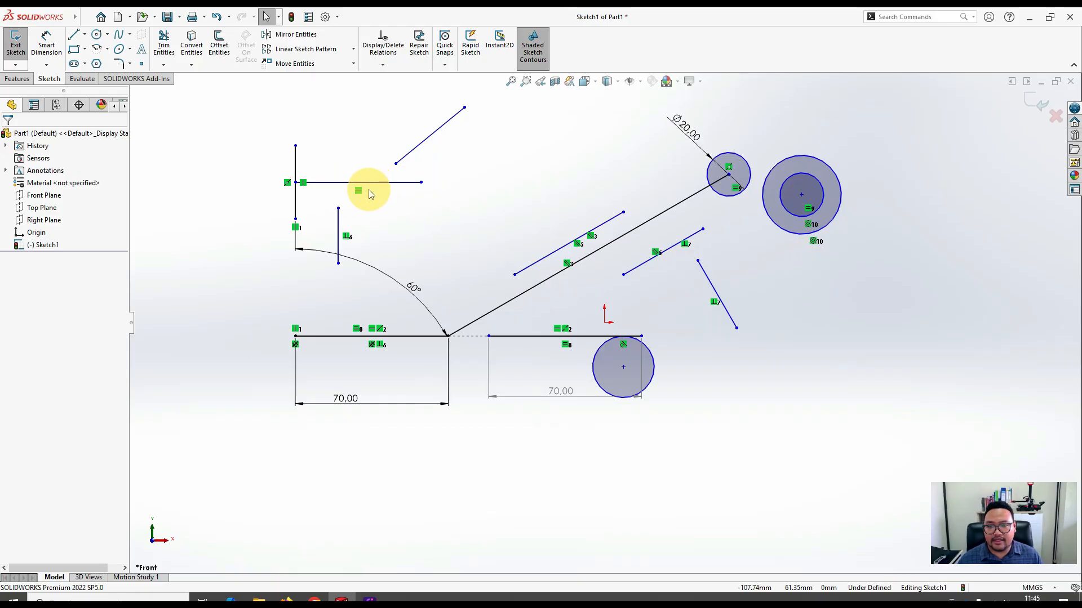
Add a Horizontal relation to the slanted line at the top of the sketch.
left_click(447, 122)
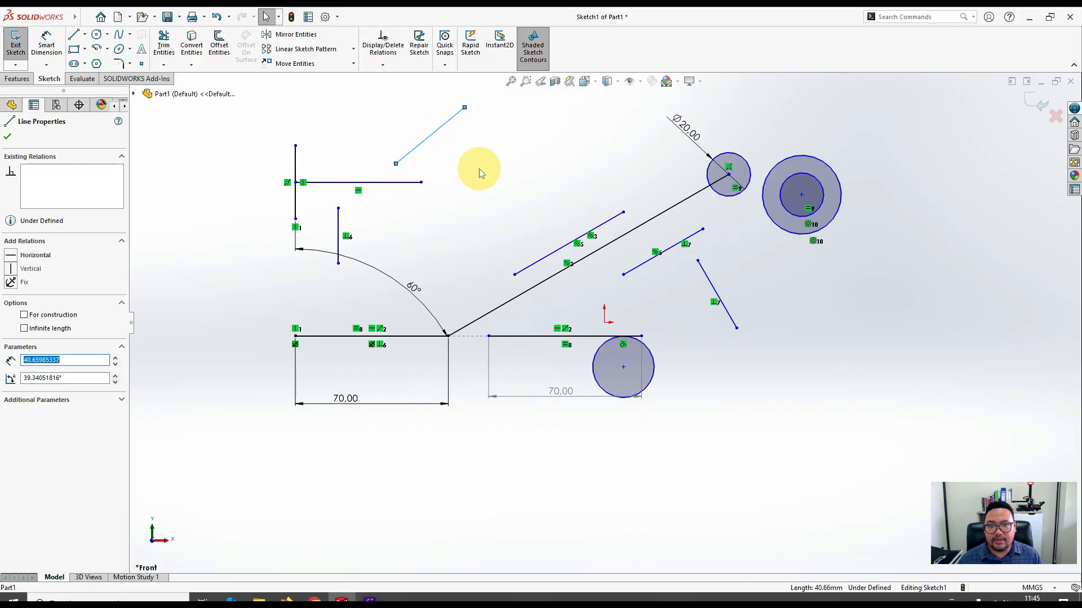
left_click(9, 257)
left_click(472, 140)
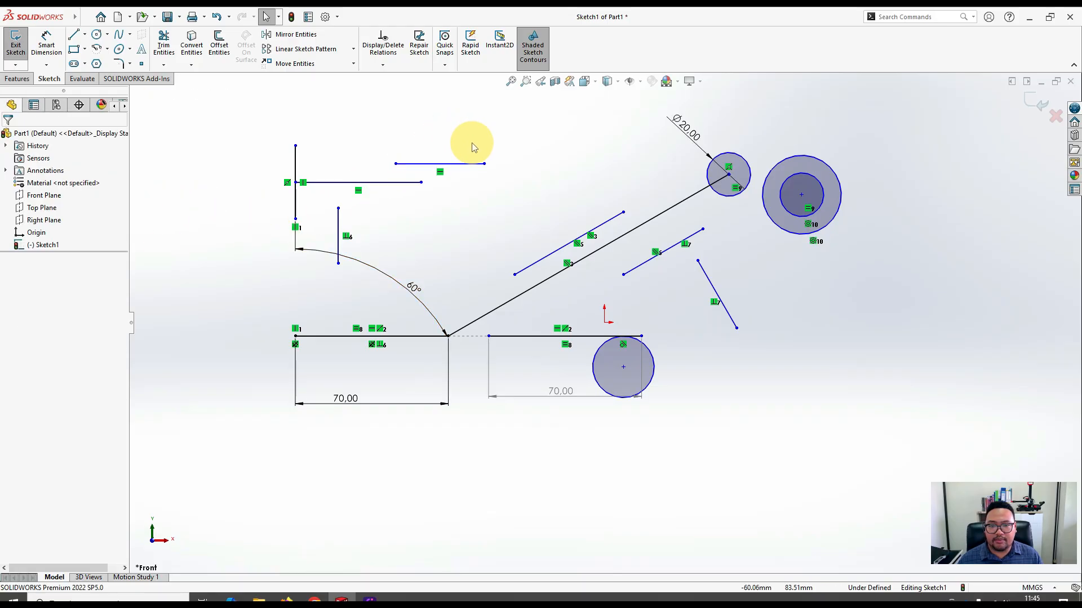
Add a Parallel relation between the upper horizontal line and the short slanted line just above the long diagonal.
left_click(461, 168)
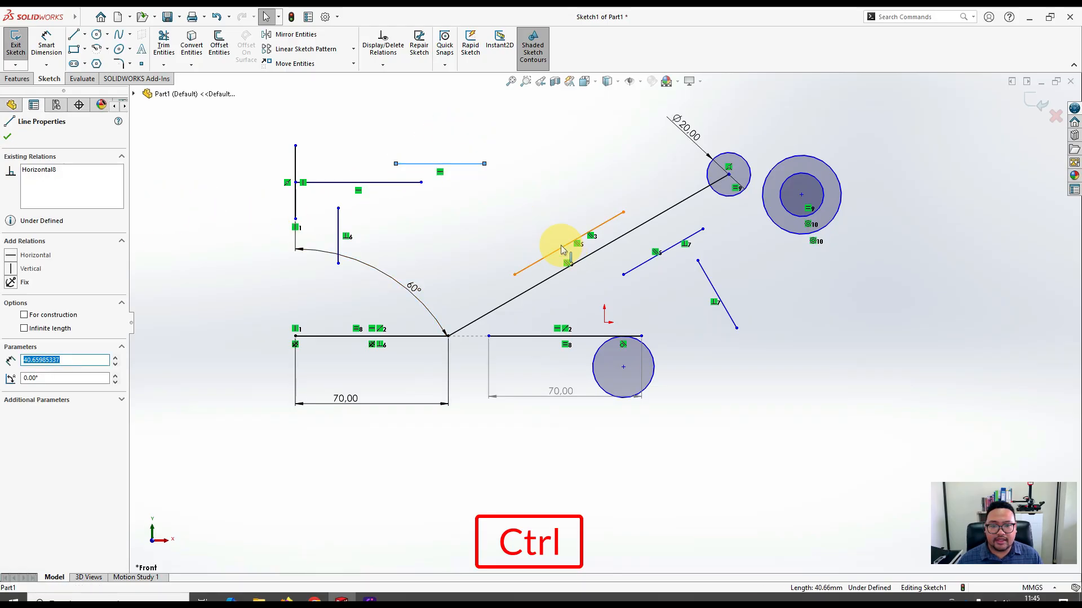
left_click(562, 249, "ctrl")
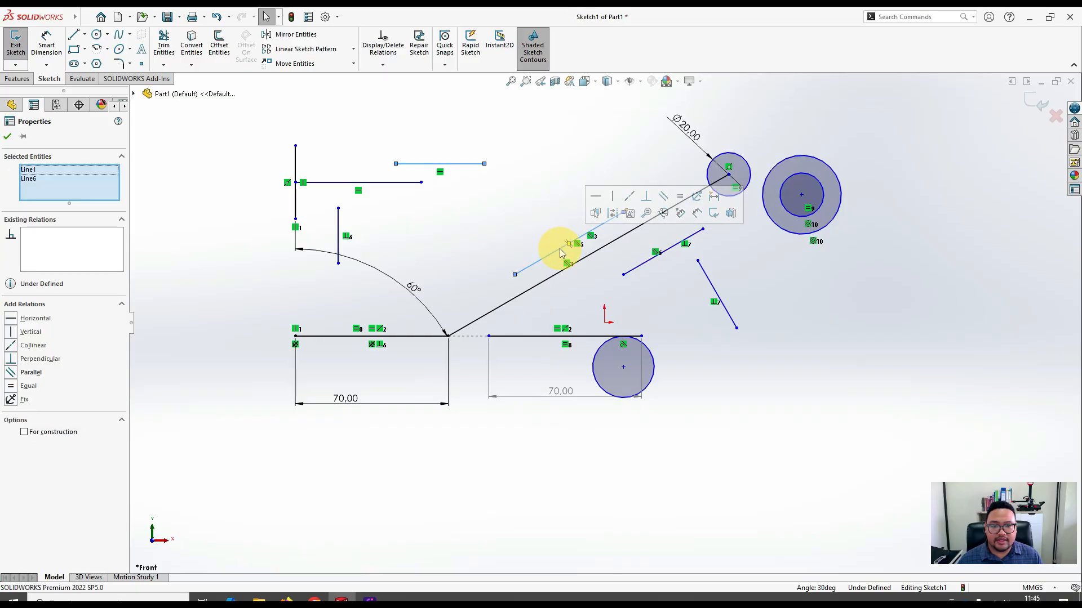
left_click(664, 198)
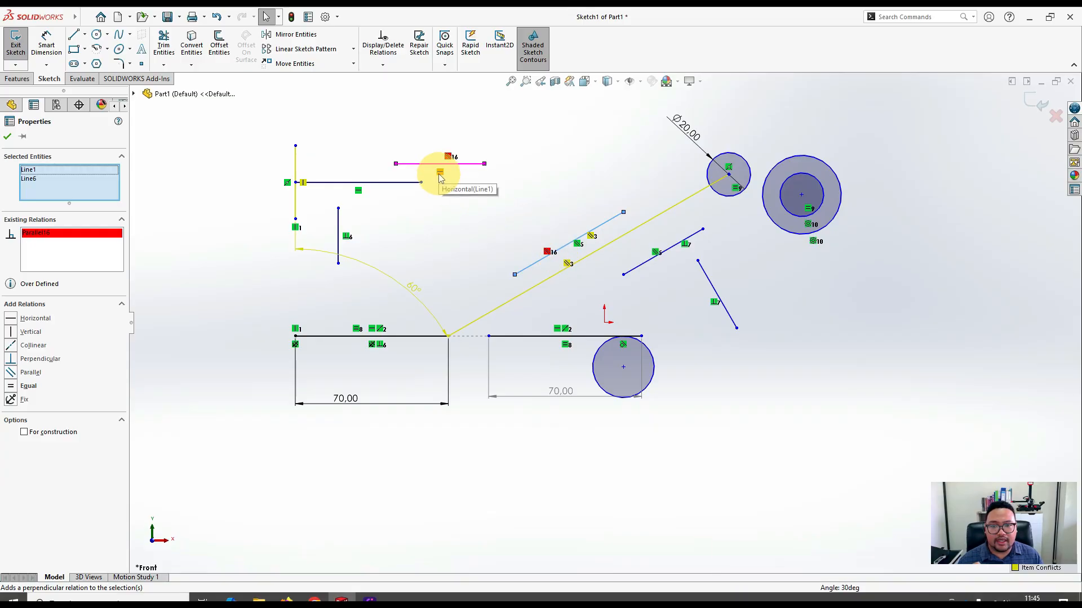
left_click(7, 138)
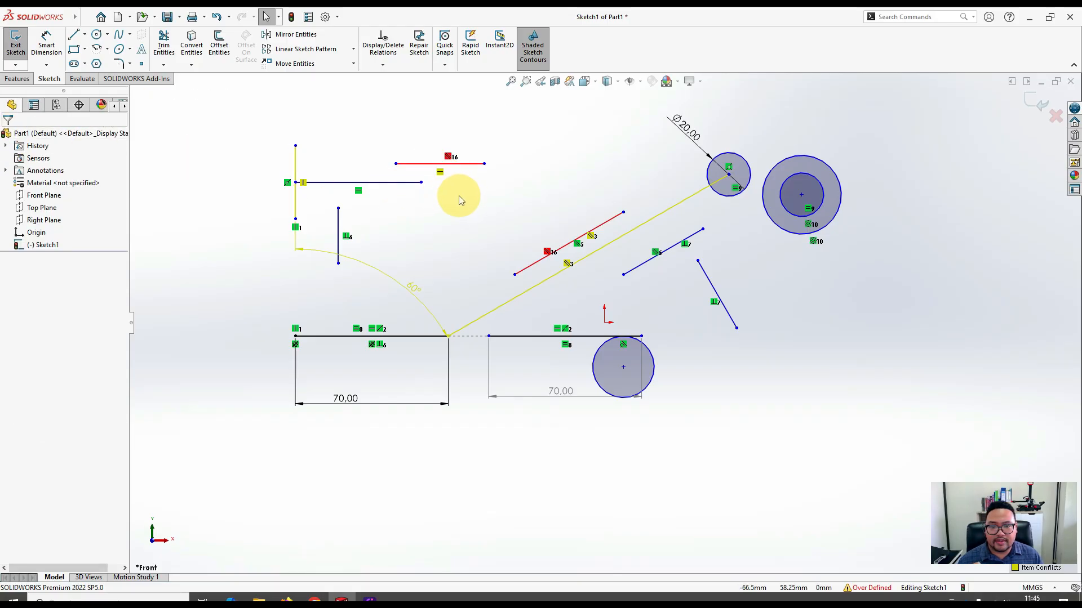
Resolve the over-defined sketch by deleting the upper line's Horizontal relation, and inspect its parallel relation.
left_click(441, 173)
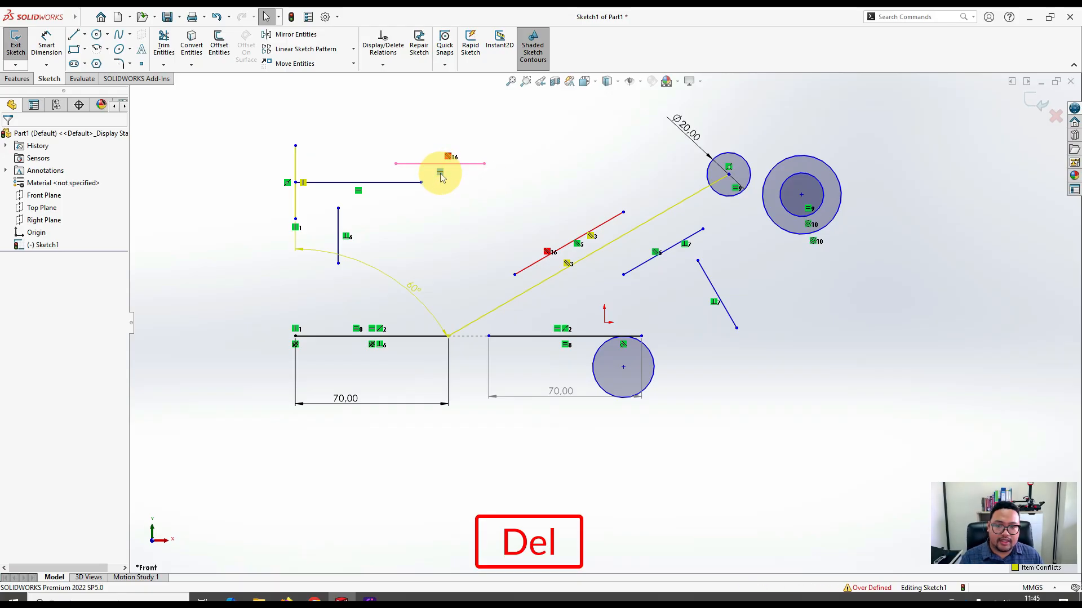
key("Delete")
left_click_drag(441, 175, 467, 141)
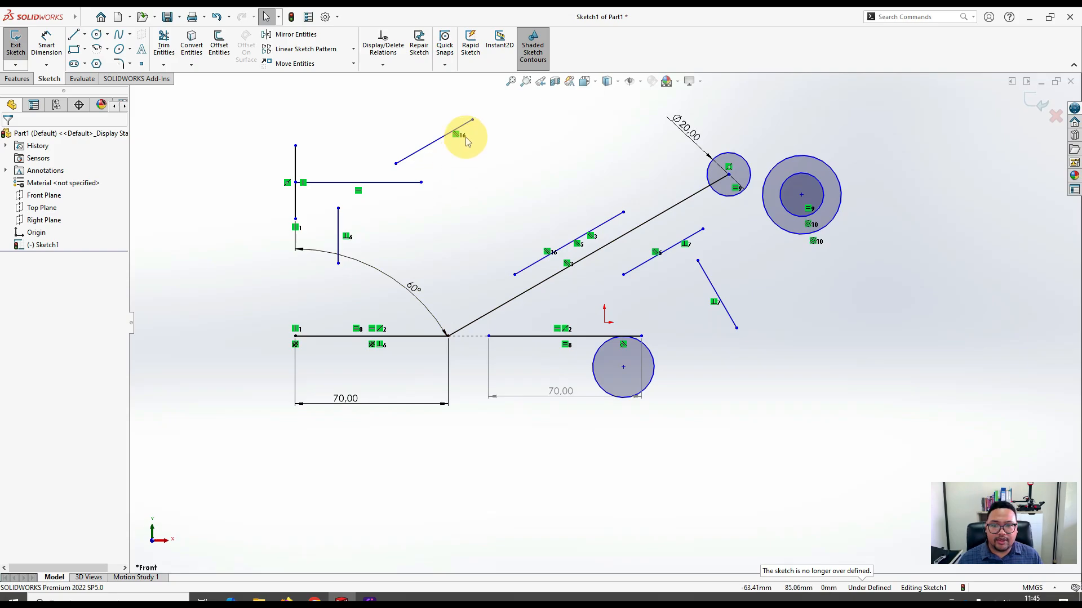
left_click(457, 135)
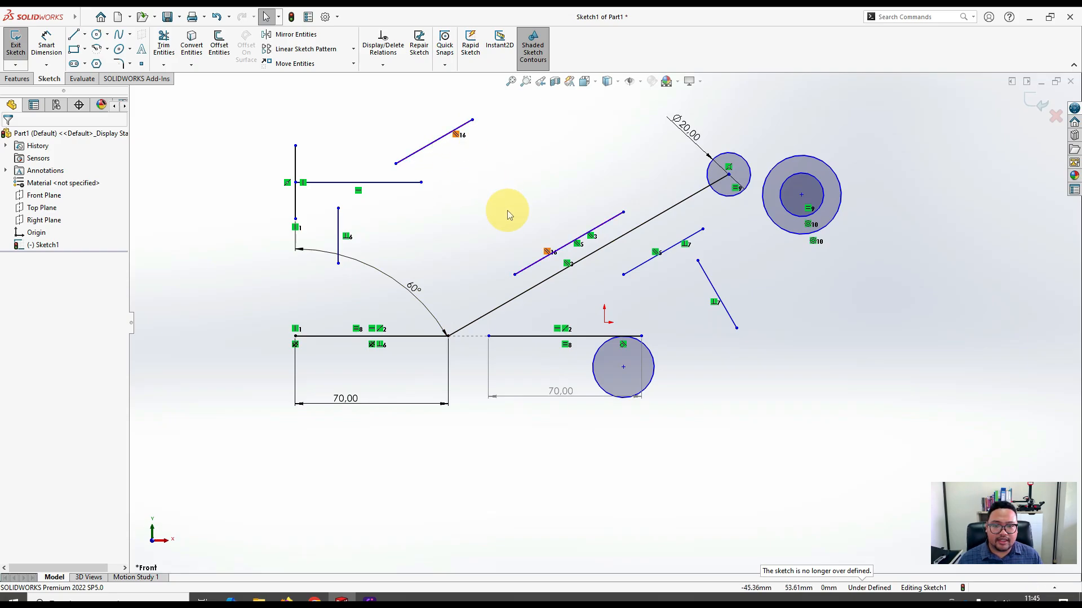
left_click(512, 204)
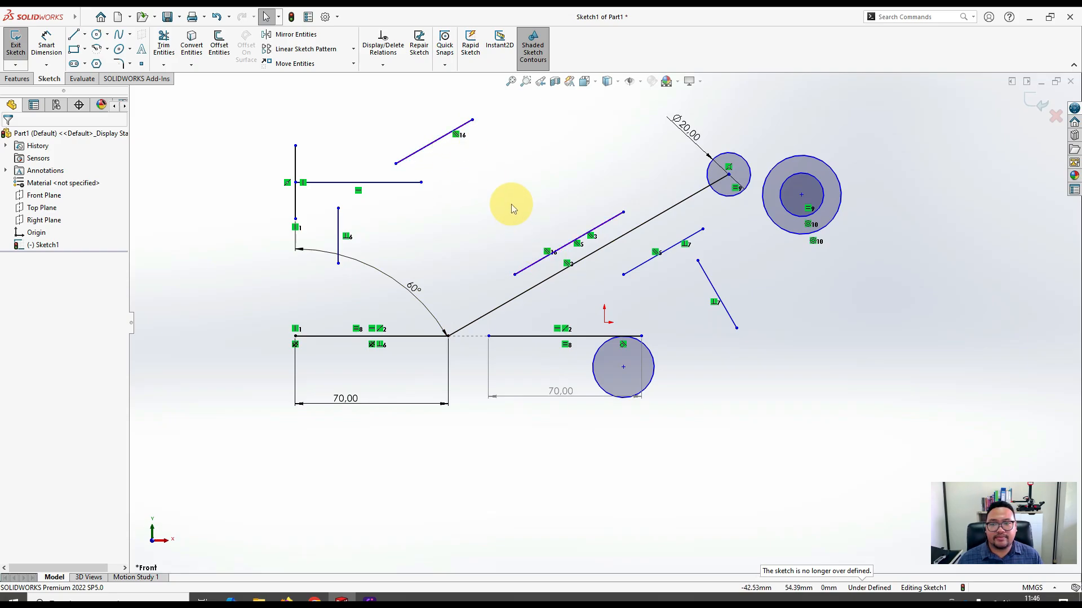